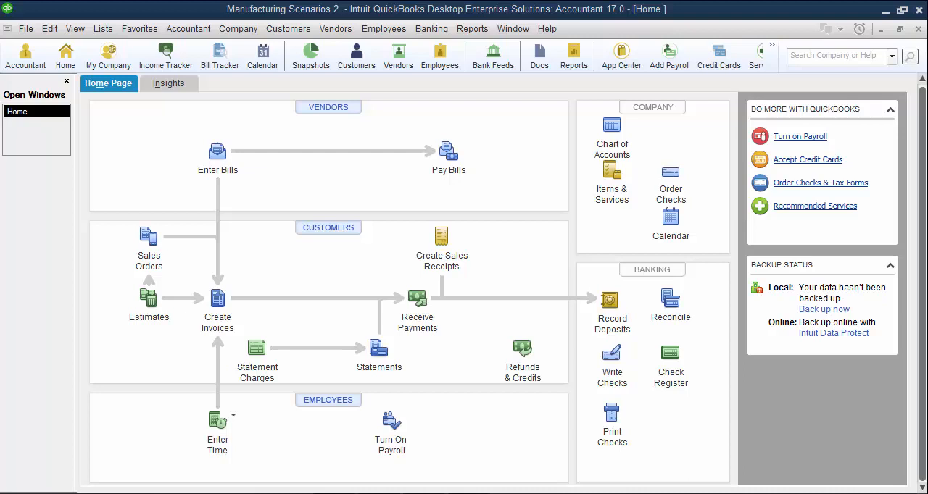
- Activate inventory and purchase orders in the company preferences for Items & Inventory
{"action": "left_click", "coordinate": [49, 29]}
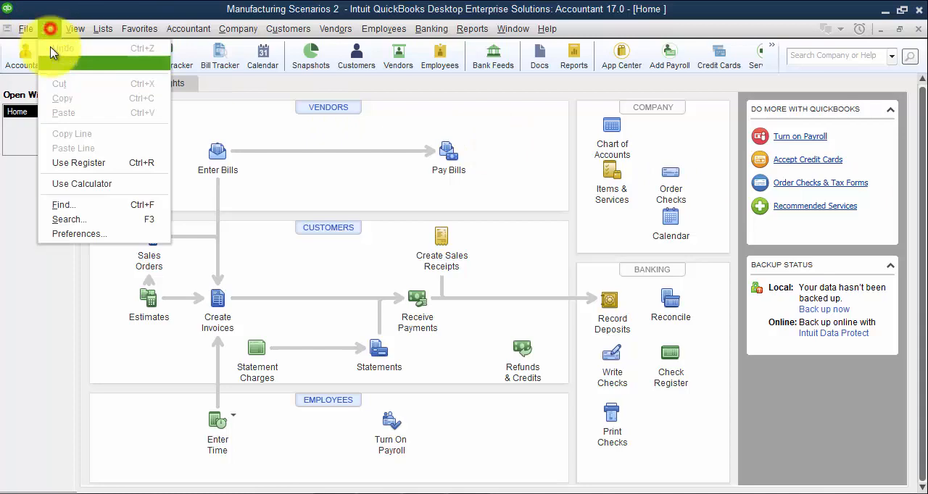
{"action": "left_click", "coordinate": [106, 234]}
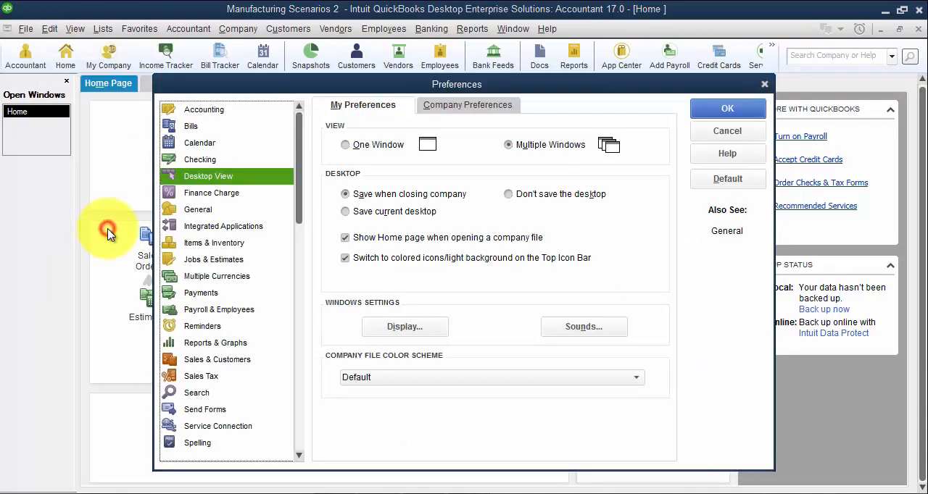
{"action": "left_click", "coordinate": [217, 243]}
{"action": "left_click", "coordinate": [469, 103]}
{"action": "left_click", "coordinate": [400, 144]}
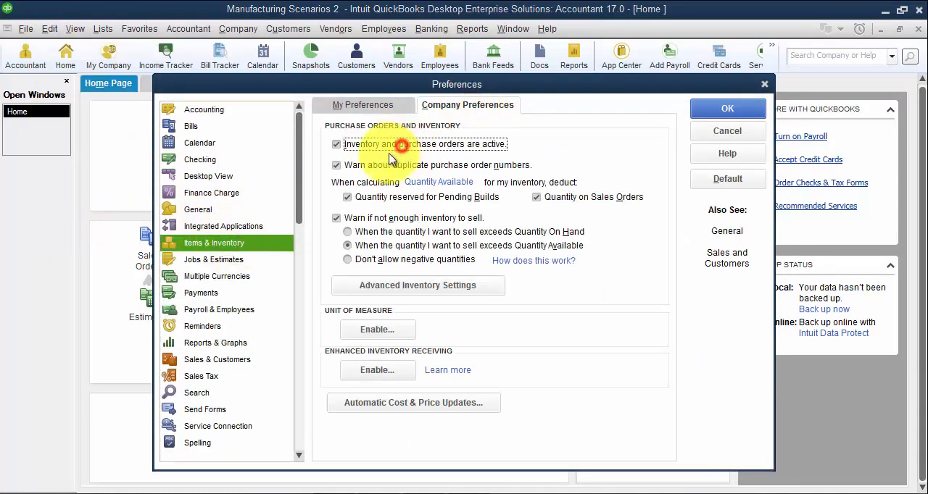
- Enable units of measure as Multiple U/M Per Item, save the preferences and reopen the home page
{"action": "left_click", "coordinate": [362, 332]}
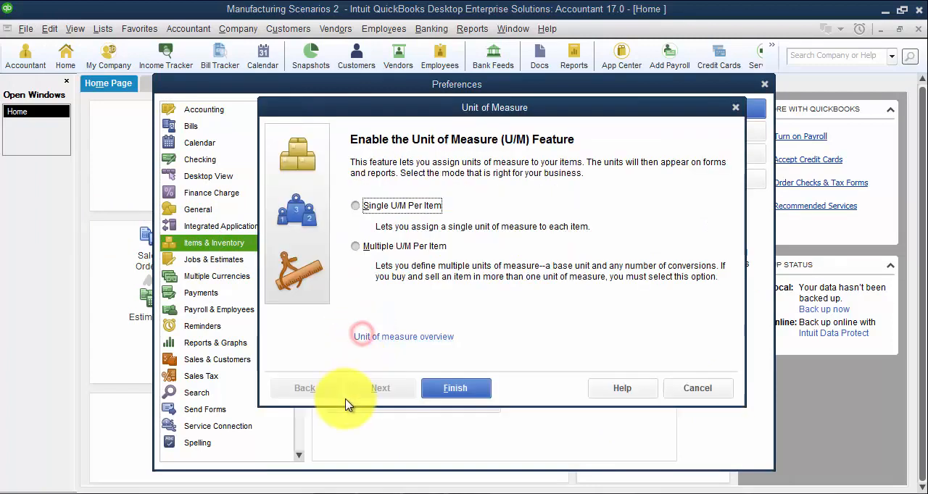
{"action": "left_click", "coordinate": [392, 246]}
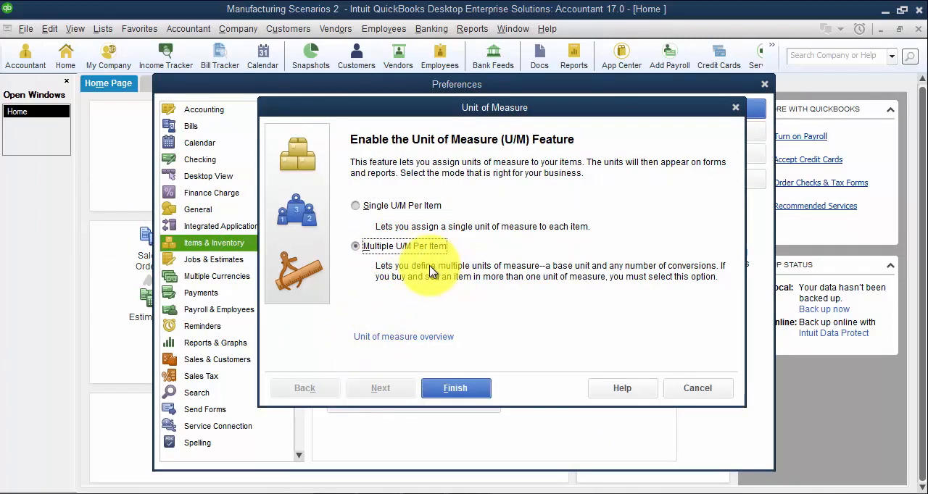
{"action": "left_click", "coordinate": [474, 392]}
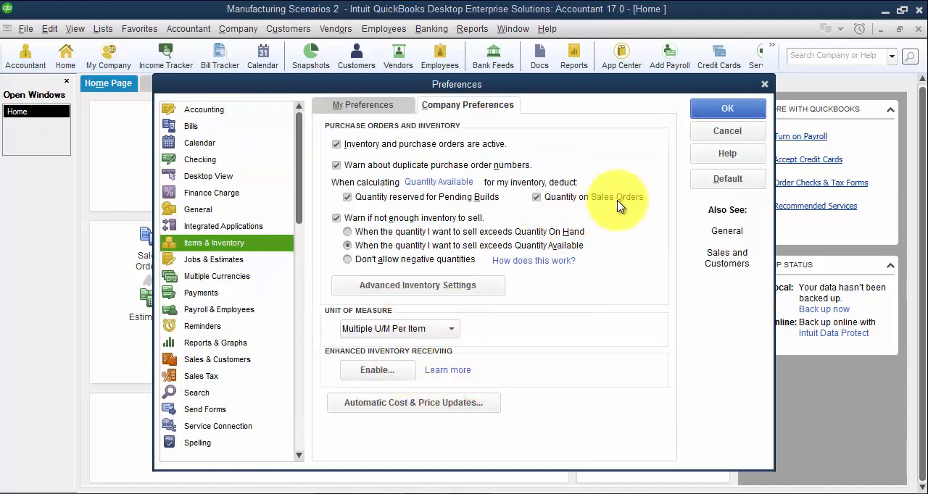
{"action": "left_click", "coordinate": [727, 110]}
{"action": "left_click", "coordinate": [460, 180]}
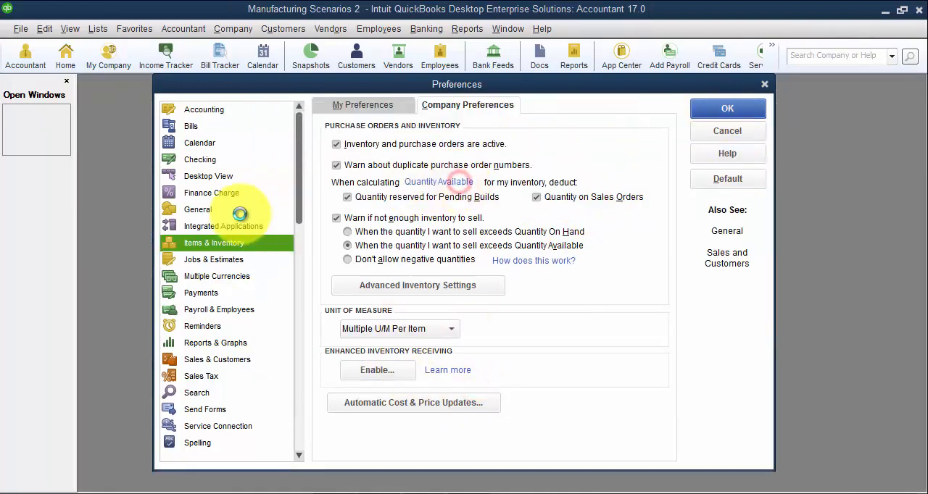
{"action": "left_click", "coordinate": [66, 60]}
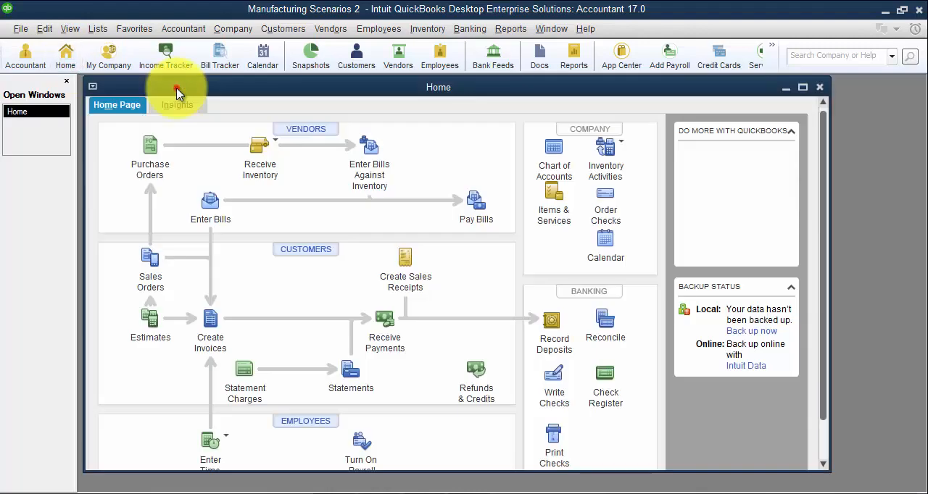
- Start a new Inventory Assembly item in the item list and name it Bottle of Greatness
{"action": "left_click", "coordinate": [108, 30]}
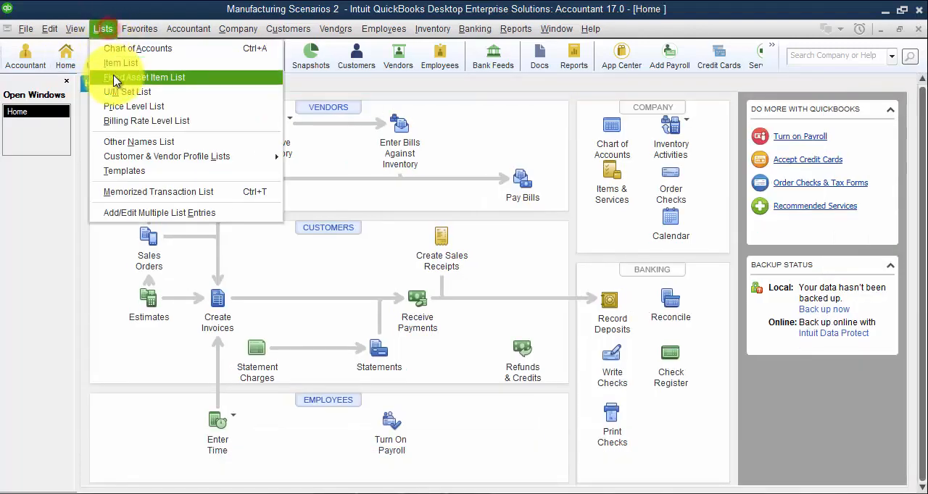
{"action": "left_click", "coordinate": [119, 63]}
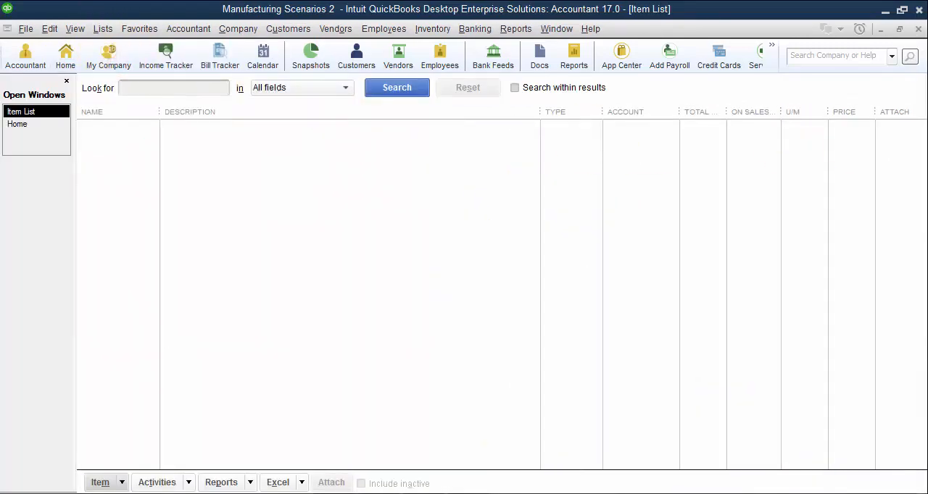
{"action": "left_click", "coordinate": [125, 481]}
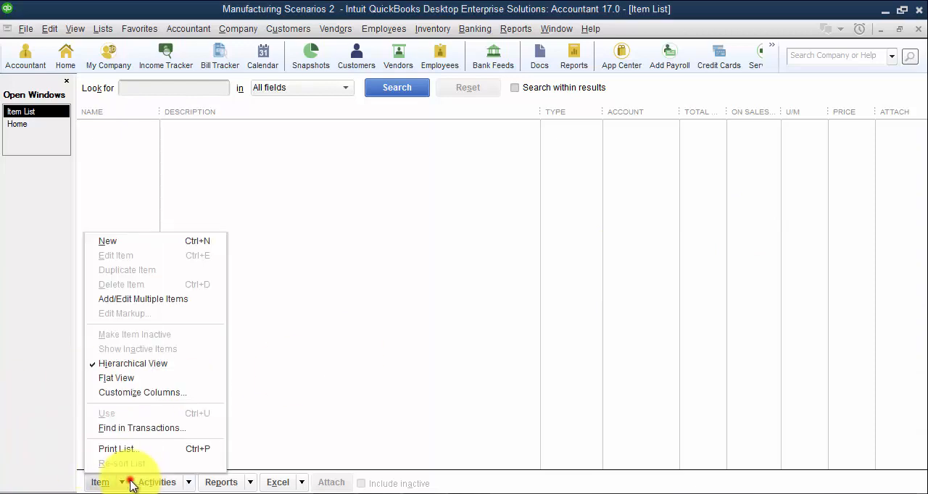
{"action": "left_click", "coordinate": [128, 242]}
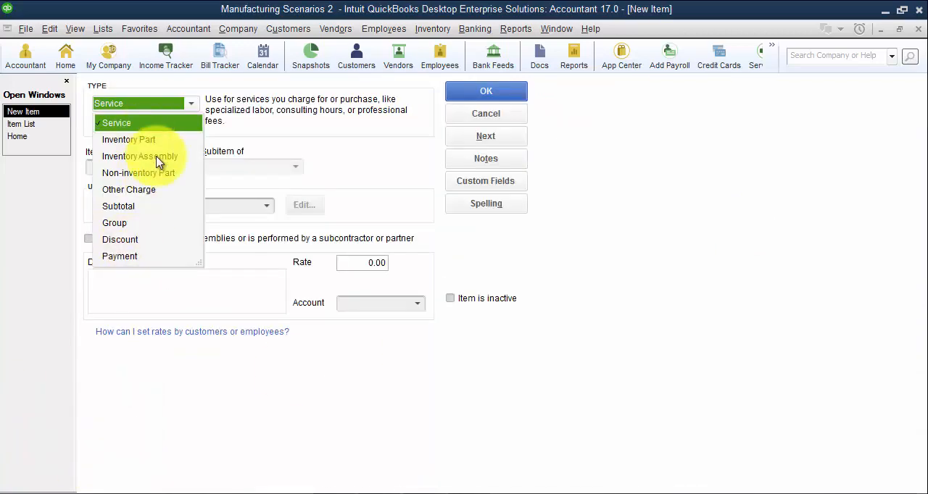
{"action": "left_click", "coordinate": [158, 158]}
{"action": "left_click", "coordinate": [157, 160]}
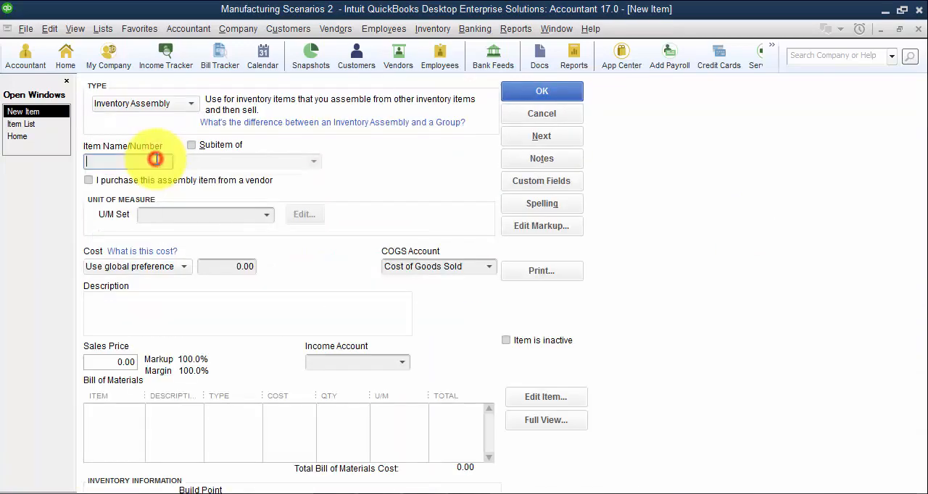
{"action": "type", "text": "Bottle of Greatness"}
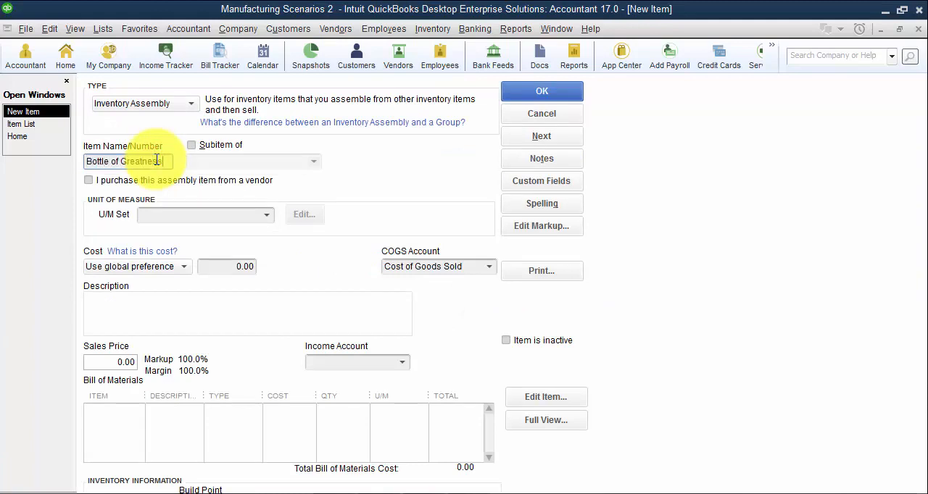
{"action": "key", "text": "Tab"}
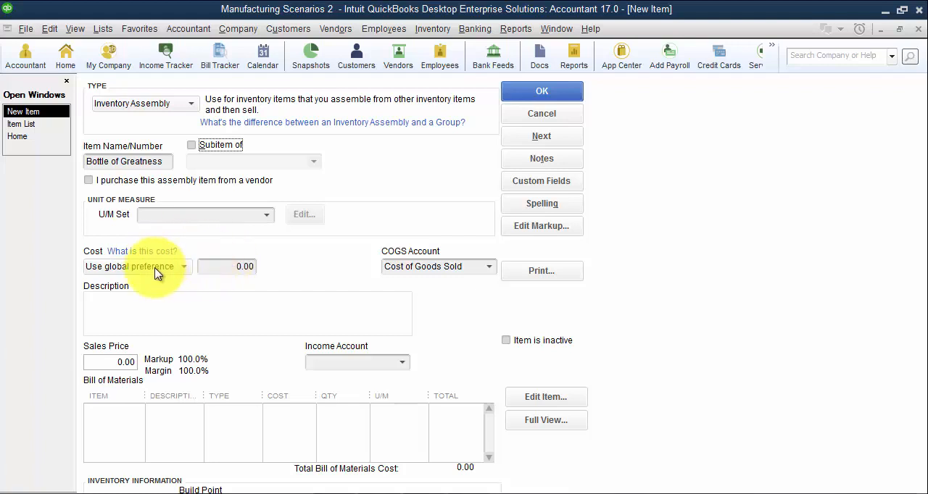
- Set the sales price of the Bottle of Greatness assembly to 150
{"action": "left_click", "coordinate": [481, 270]}
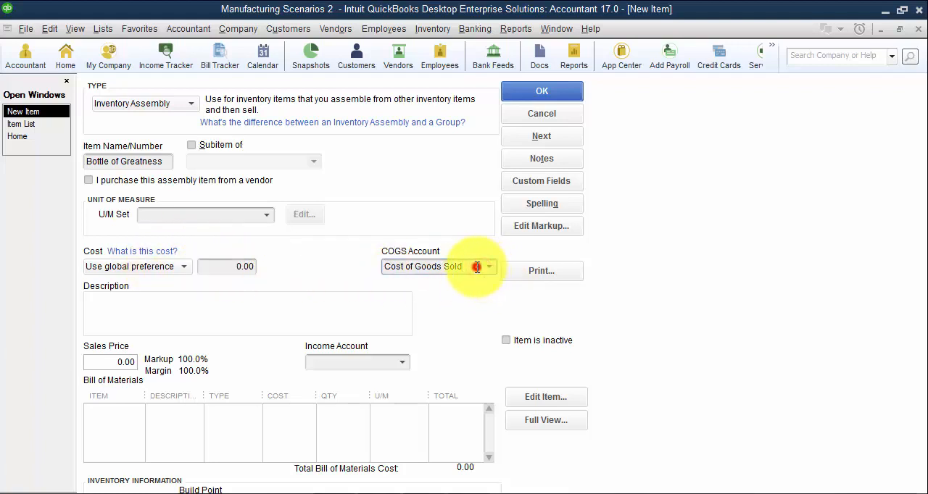
{"action": "double_click", "coordinate": [475, 267]}
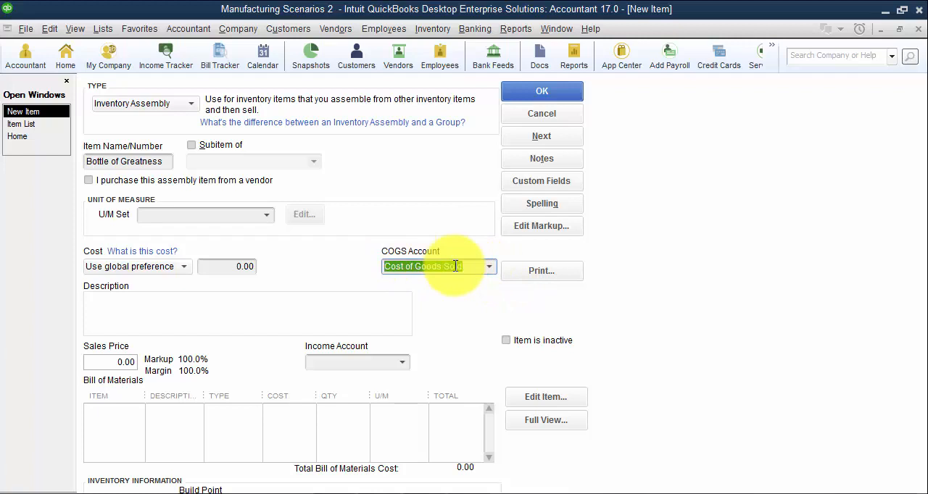
{"action": "left_click", "coordinate": [89, 362]}
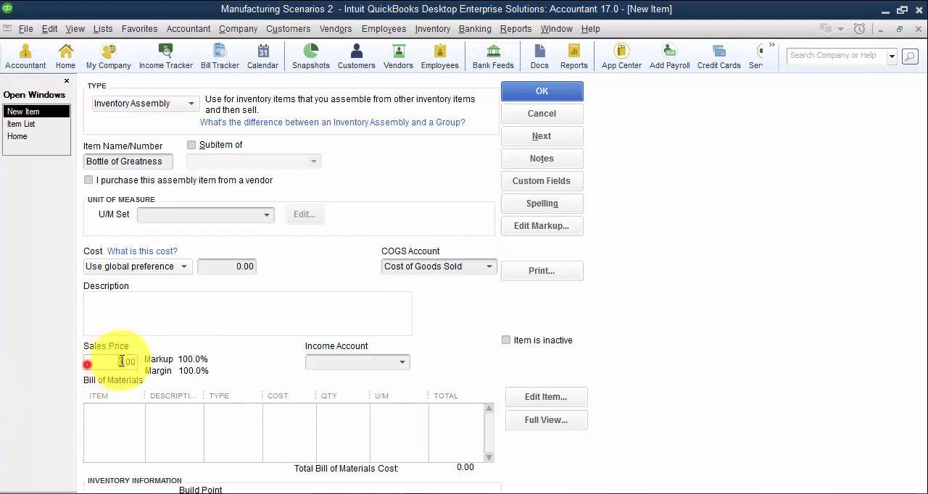
{"action": "type", "text": "150"}
{"action": "key", "text": "Tab"}
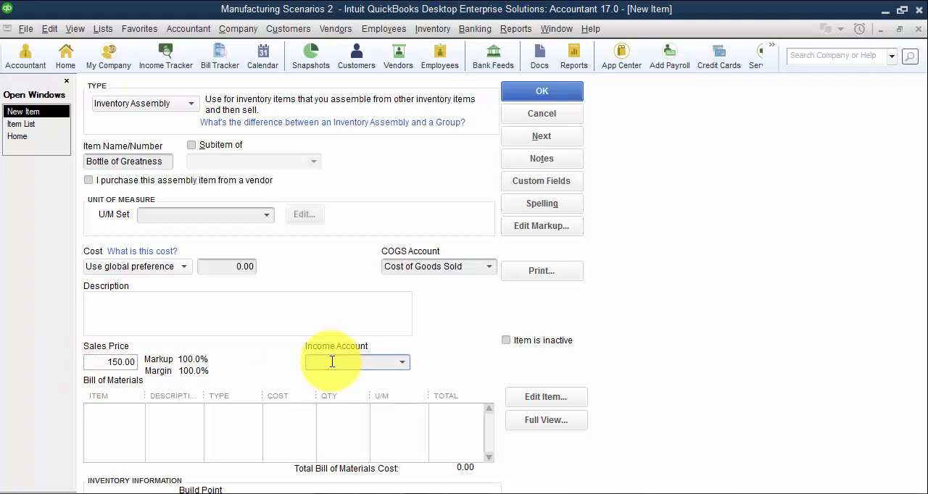
- Create a new account named Revenue and assign it as the assembly's income account
{"action": "type", "text": "Revenue"}
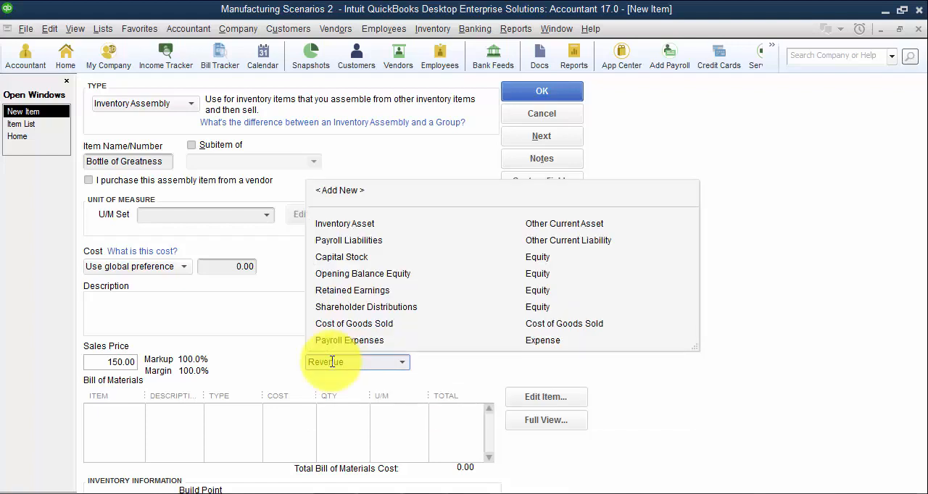
{"action": "key", "text": "Tab"}
{"action": "key", "text": "Return"}
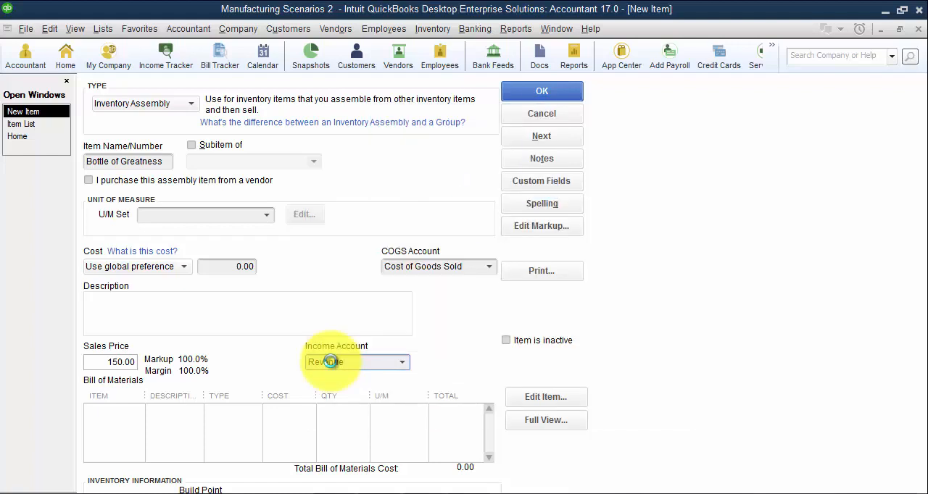
{"action": "left_click", "coordinate": [629, 447]}
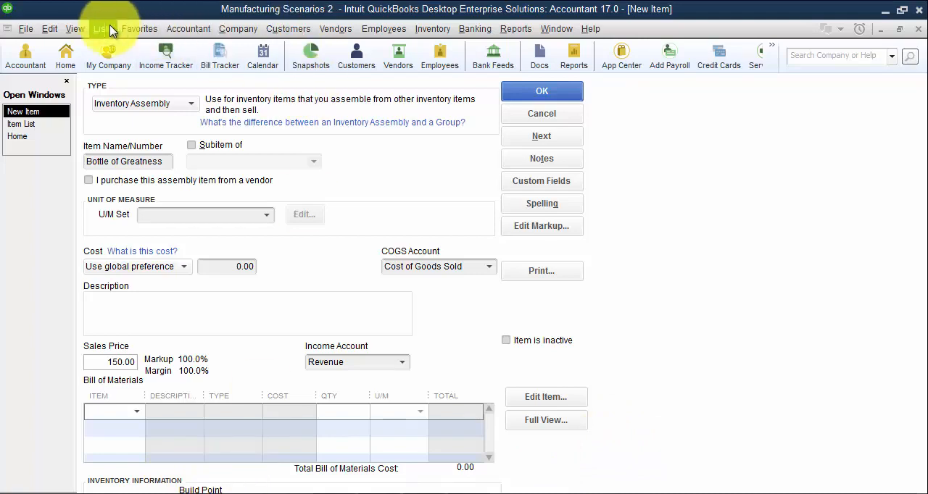
- Switch to the left icon bar and enter Inventory Asset:Finished Goos as the assembly's asset account
{"action": "left_click", "coordinate": [77, 29]}
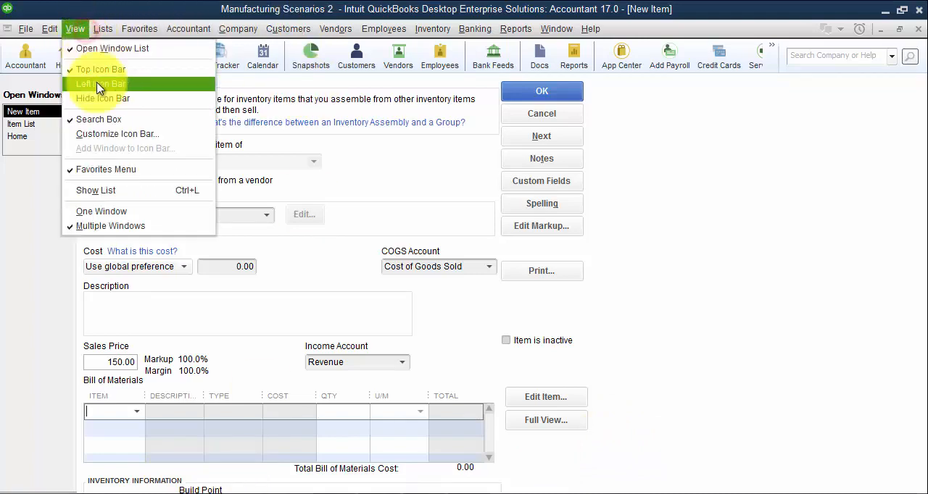
{"action": "left_click", "coordinate": [116, 83]}
{"action": "left_click", "coordinate": [244, 482]}
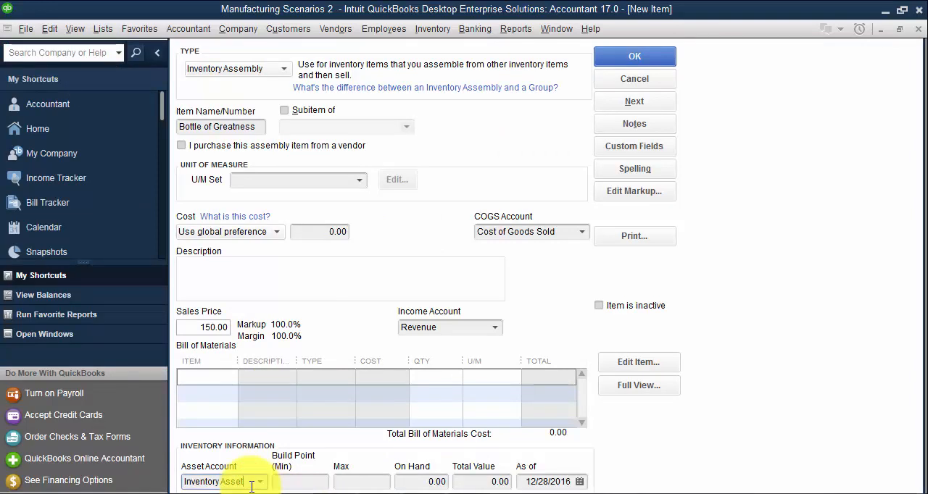
{"action": "type", "text": ":Fin"}
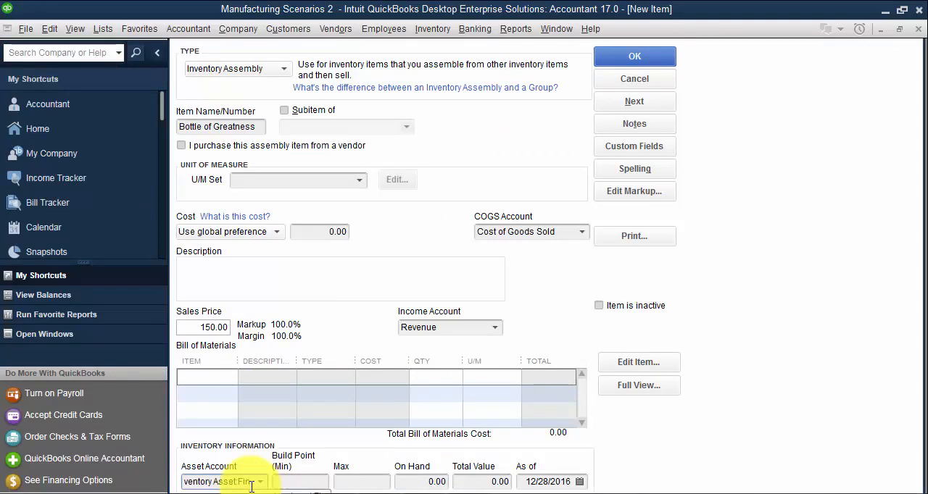
{"action": "type", "text": "ished"}
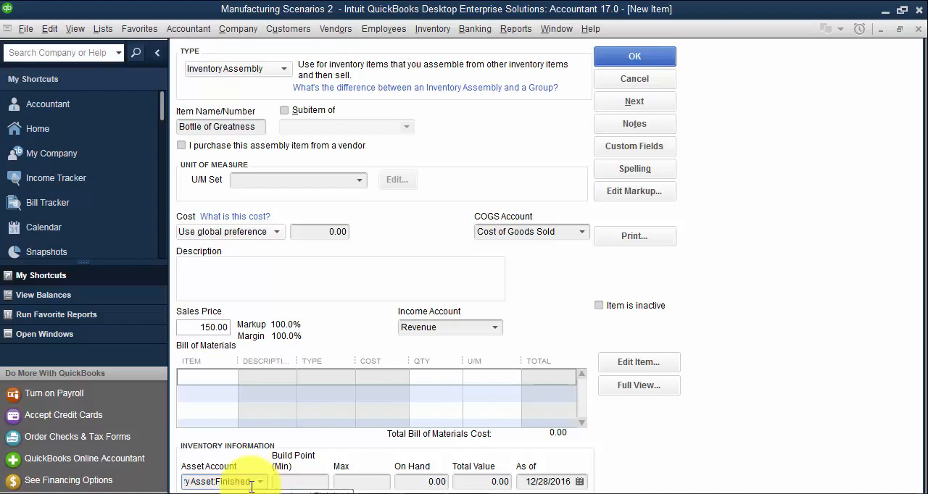
{"action": "type", "text": " Goos"}
{"action": "key", "text": "Tab"}
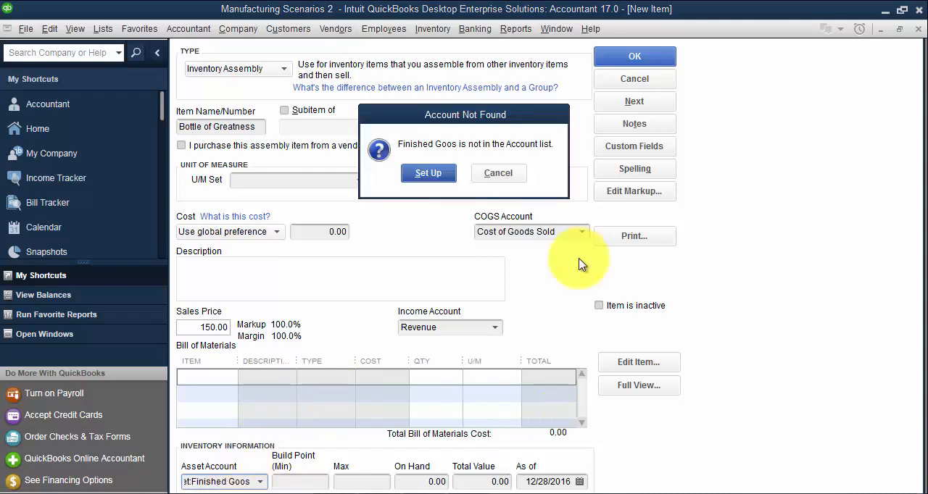
- Correct the asset account name to Finished Goods and set it up as a subaccount of Inventory Asset
{"action": "left_click", "coordinate": [498, 172]}
{"action": "left_click", "coordinate": [244, 484]}
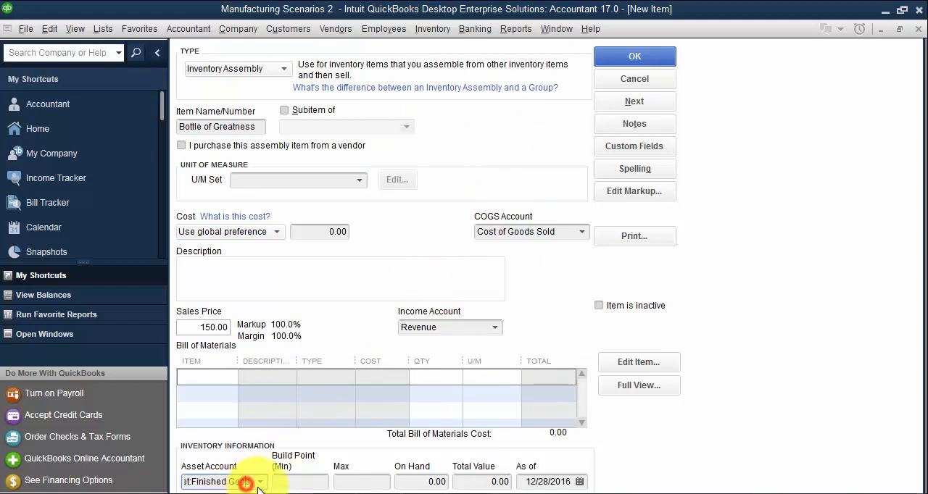
{"action": "type", "text": "ds"}
{"action": "key", "text": "Tab"}
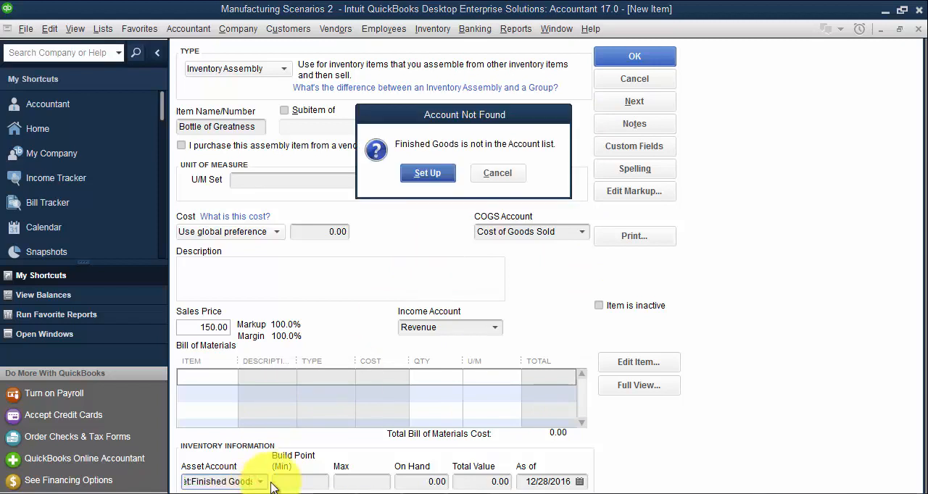
{"action": "left_click", "coordinate": [427, 173]}
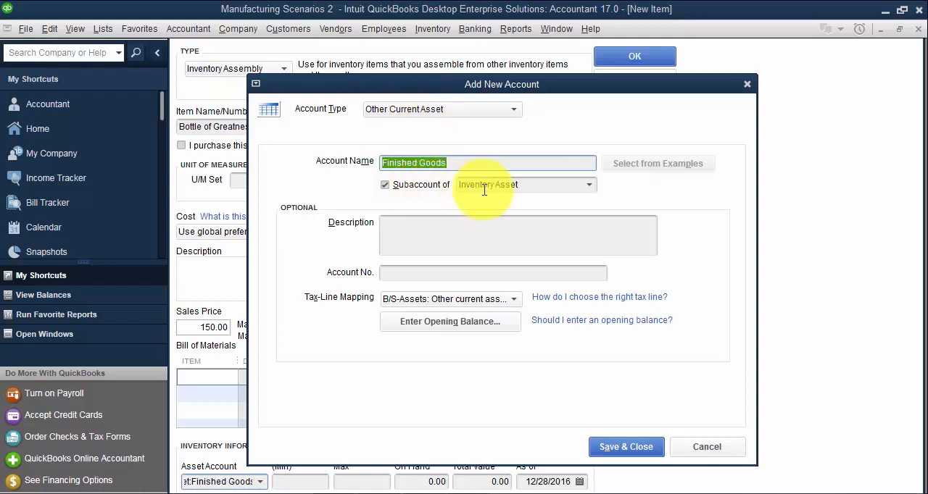
{"action": "left_click", "coordinate": [635, 454]}
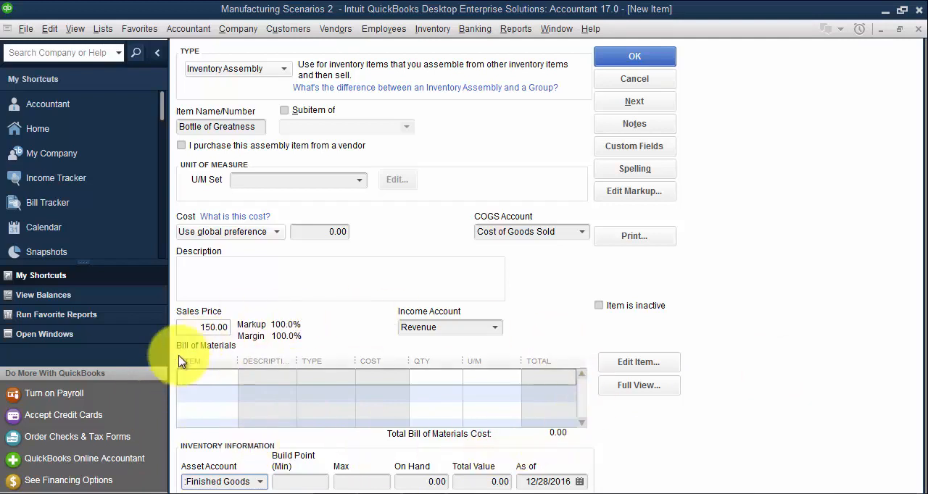
- Add a new item named Special Powder to the assembly's full bill of materials and set its type to Inventory Part
{"action": "left_click", "coordinate": [641, 389]}
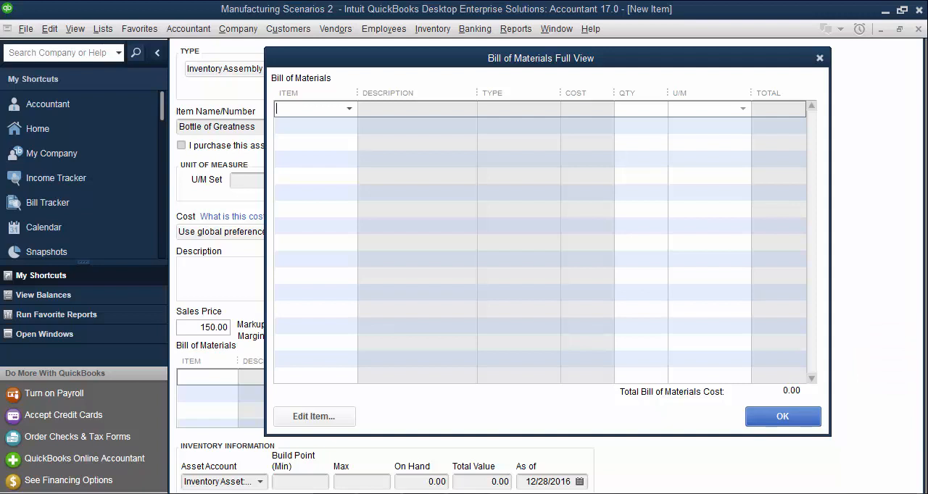
{"action": "left_click", "coordinate": [297, 107]}
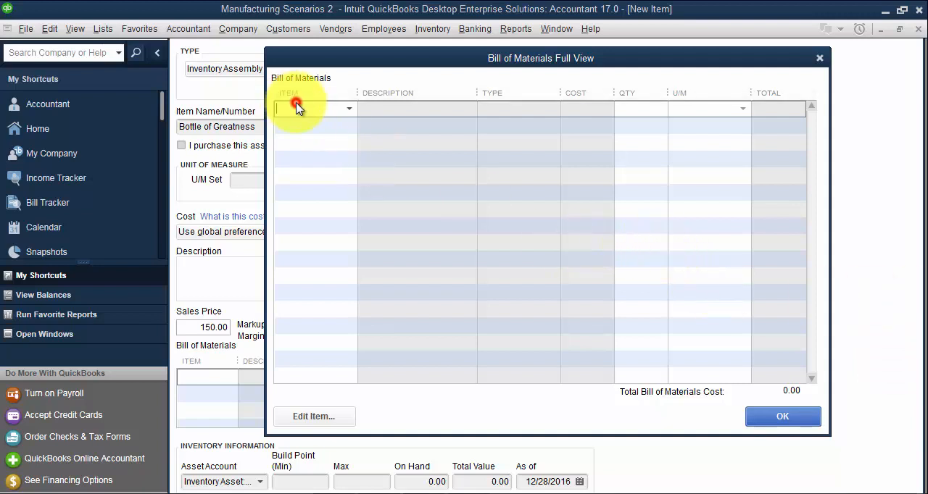
{"action": "type", "text": "Special Powder"}
{"action": "key", "text": "Tab"}
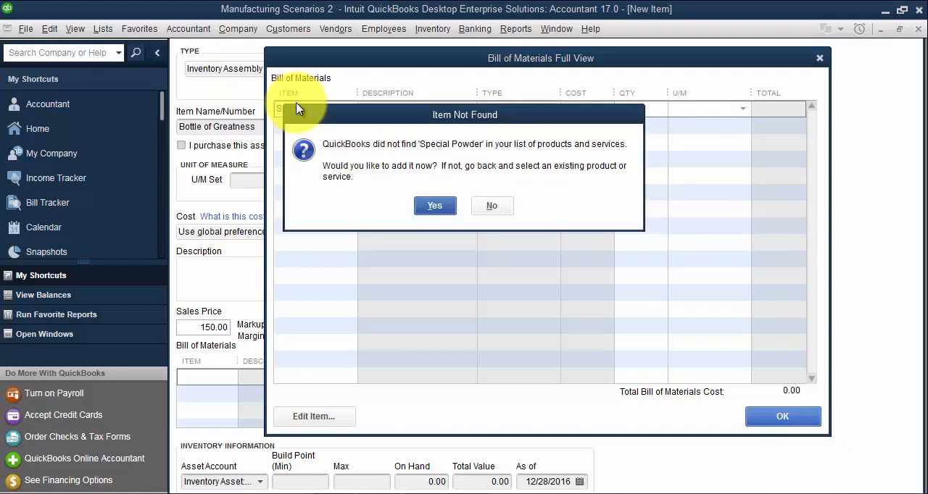
{"action": "key", "text": "Return"}
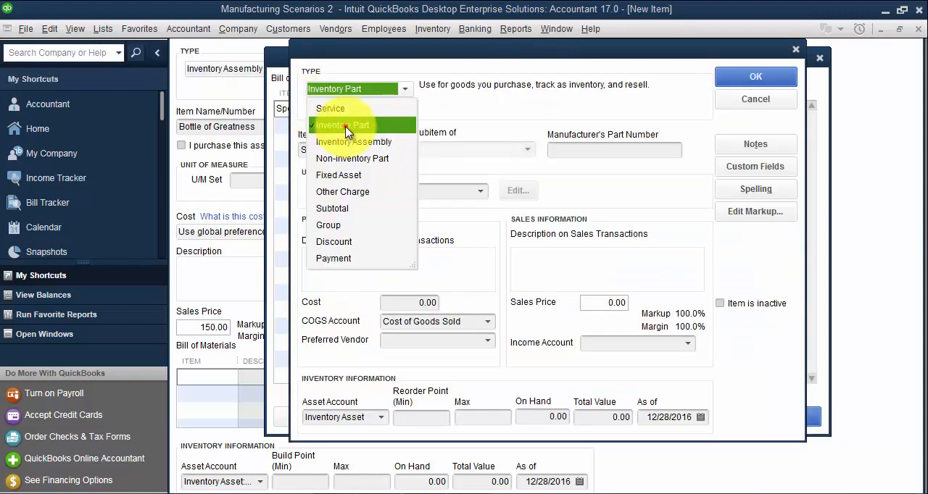
{"action": "left_click", "coordinate": [347, 126]}
{"action": "key", "text": "Tab"}
{"action": "key", "text": "Tab"}
{"action": "key", "text": "Tab"}
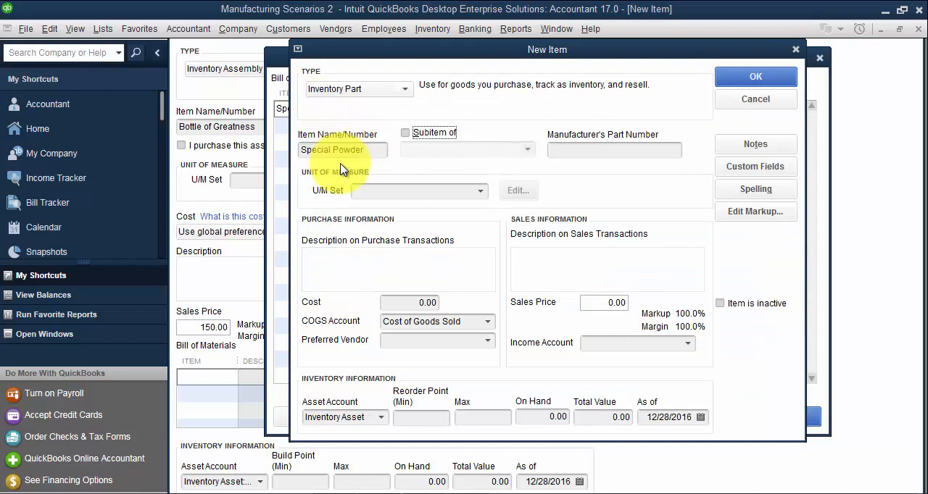
- Start a new weight unit of measure set for Special Powder with gram as base unit and pound as related unit
{"action": "left_click", "coordinate": [480, 190]}
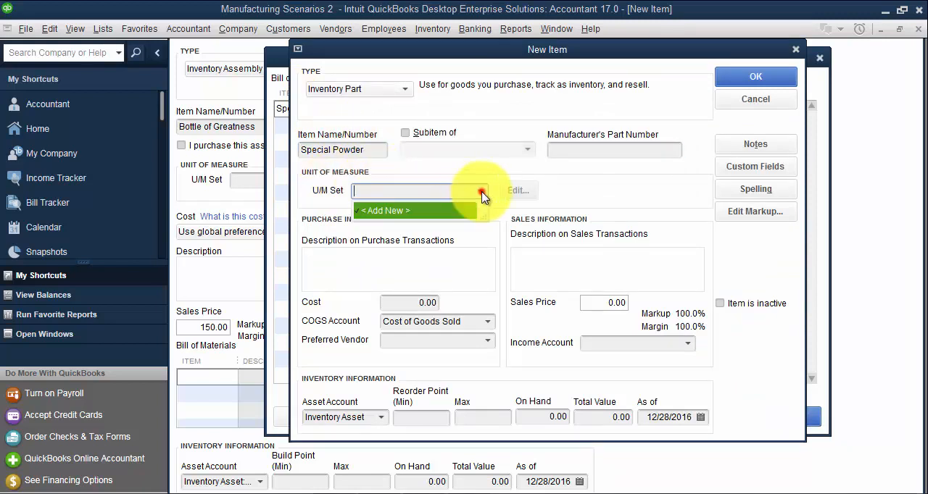
{"action": "left_click", "coordinate": [439, 211]}
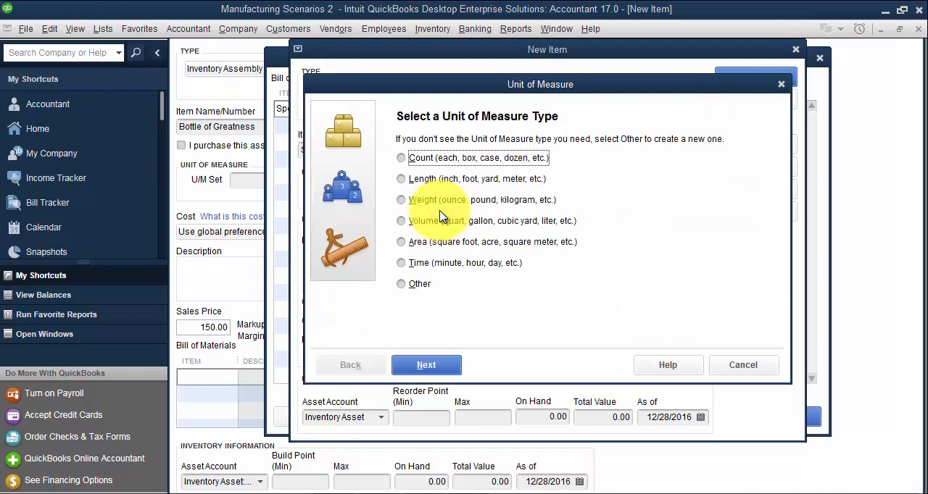
{"action": "left_click", "coordinate": [416, 206]}
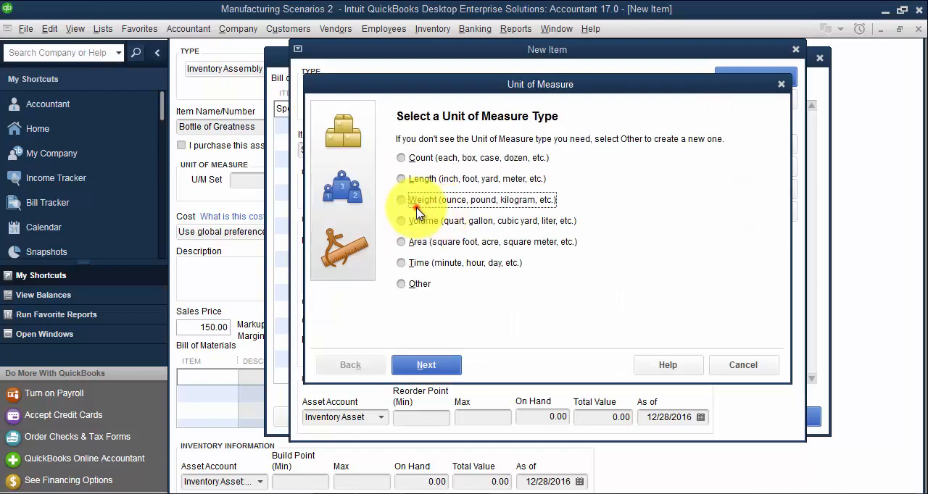
{"action": "left_click", "coordinate": [426, 365]}
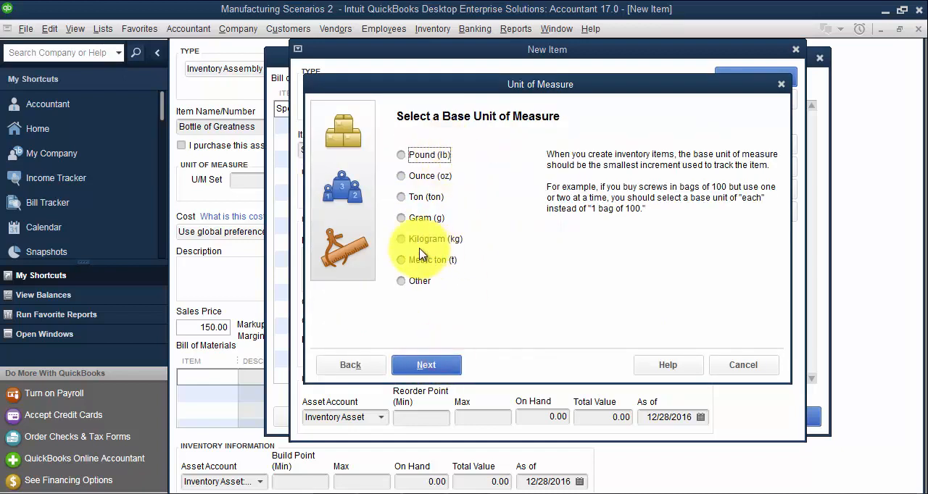
{"action": "left_click", "coordinate": [404, 218]}
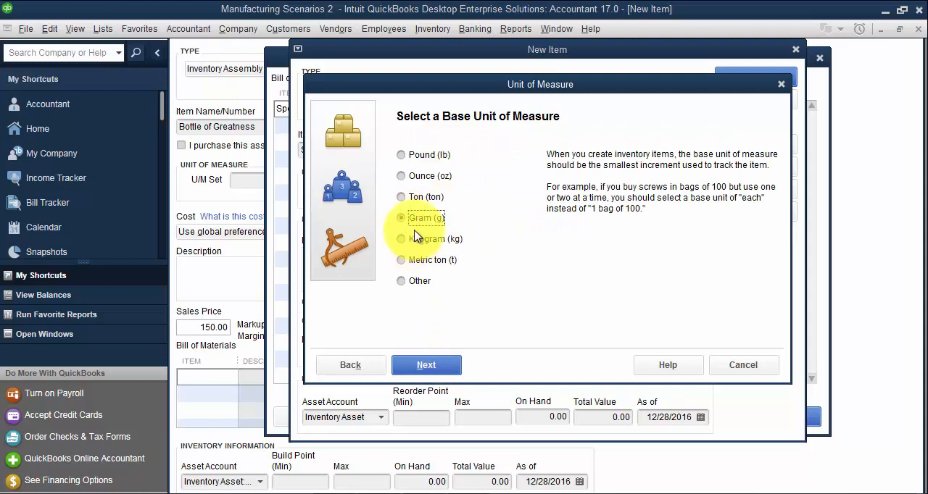
{"action": "left_click", "coordinate": [439, 364]}
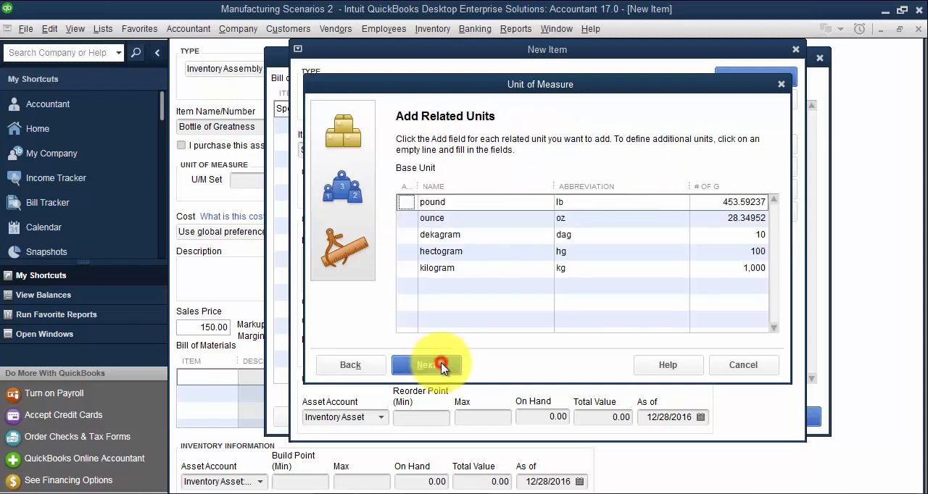
{"action": "left_click", "coordinate": [405, 203]}
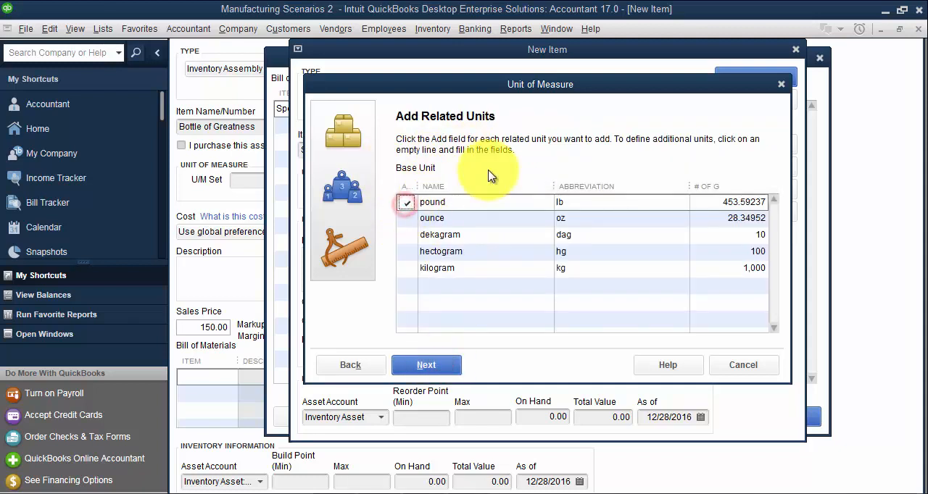
{"action": "left_click", "coordinate": [425, 364]}
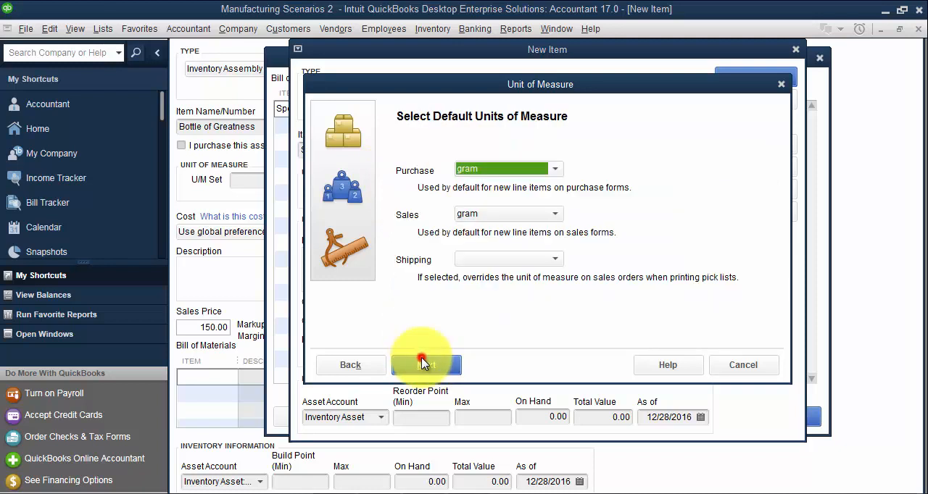
- Set the default purchase unit to pound and save the unit of measure set as Weight by the gram
{"action": "left_click", "coordinate": [507, 175]}
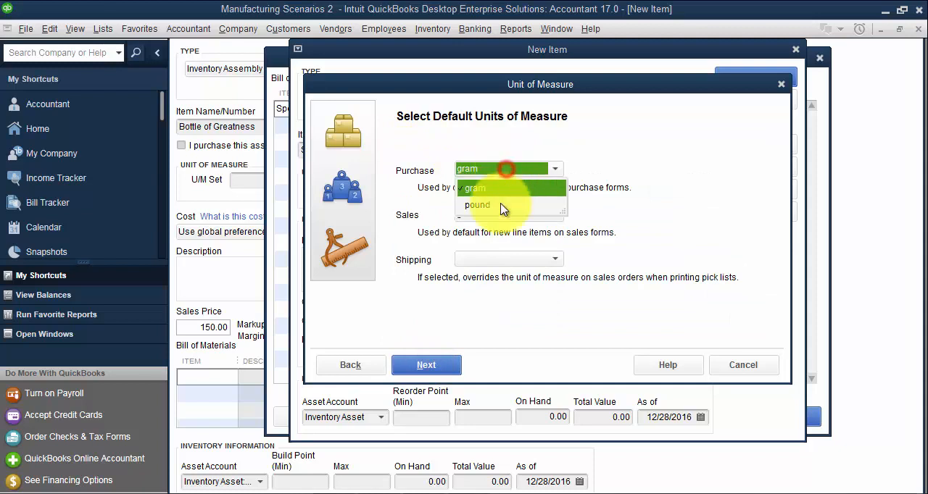
{"action": "left_click", "coordinate": [493, 198]}
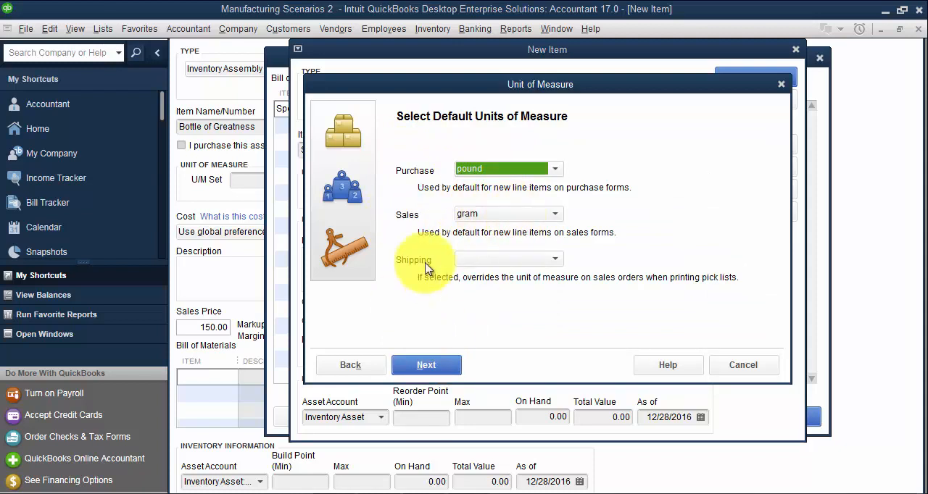
{"action": "left_click", "coordinate": [429, 364]}
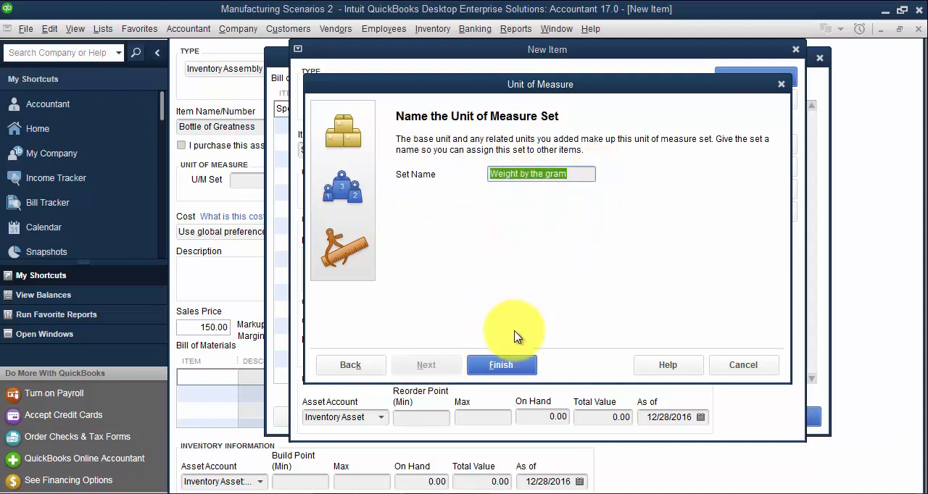
{"action": "left_click", "coordinate": [519, 367]}
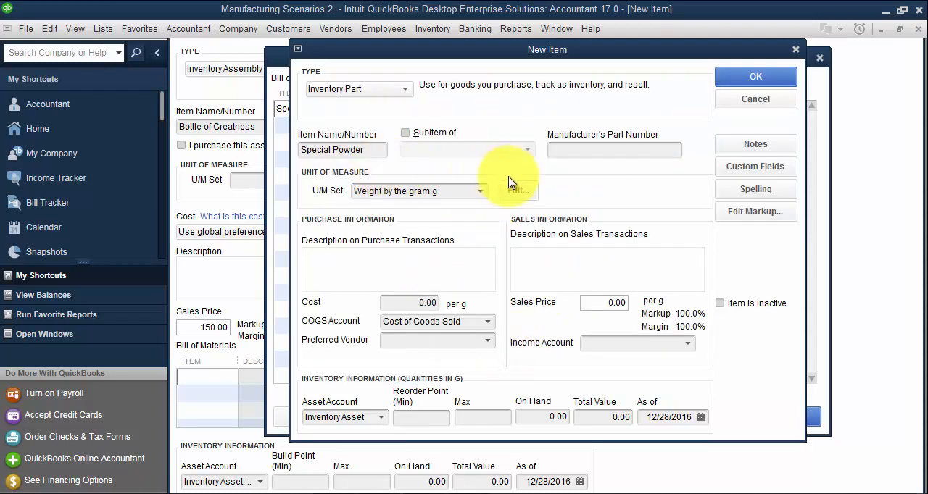
- Copy the item name Special Powder into the description on purchase transactions
{"action": "left_click_drag", "start_coordinate": [378, 149], "coordinate": [232, 149]}
{"action": "key", "text": "ctrl+c"}
{"action": "left_click", "coordinate": [362, 263]}
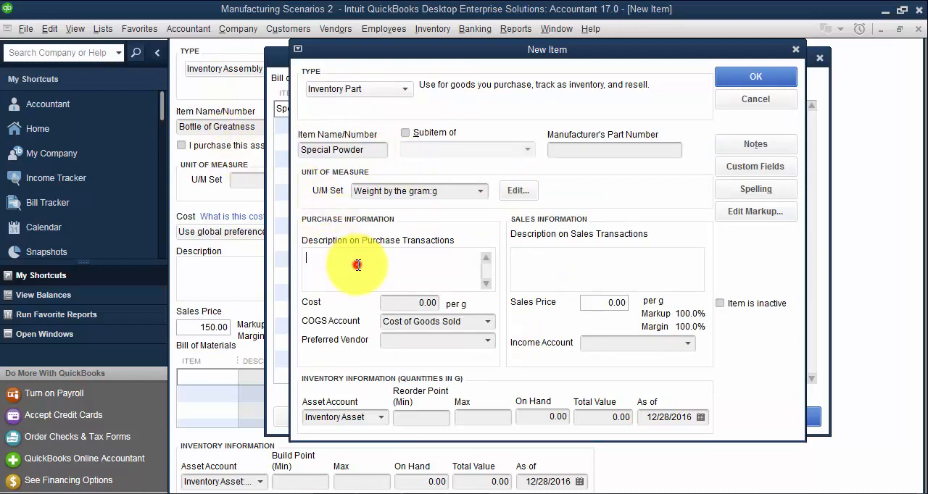
{"action": "key", "text": "ctrl+v"}
{"action": "key", "text": "Tab"}
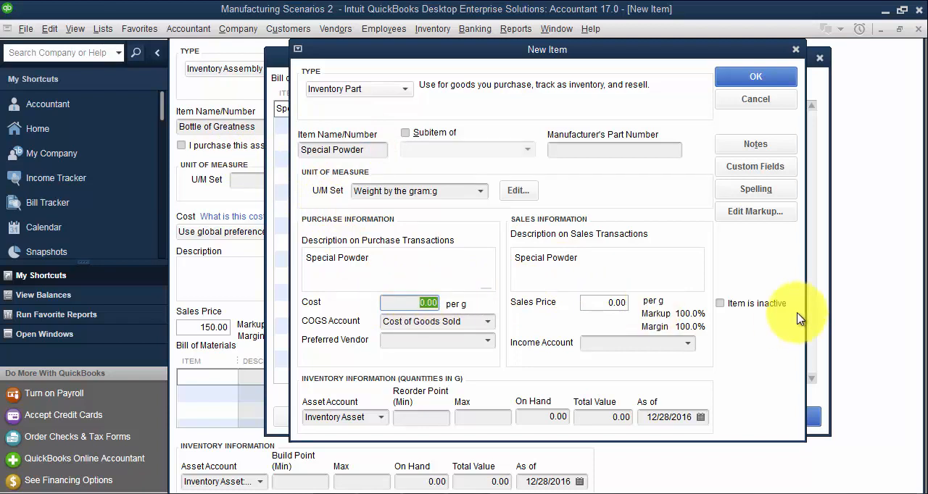
- Set the cost of Special Powder to 0.12 per gram
{"action": "left_click_drag", "start_coordinate": [392, 304], "coordinate": [459, 303]}
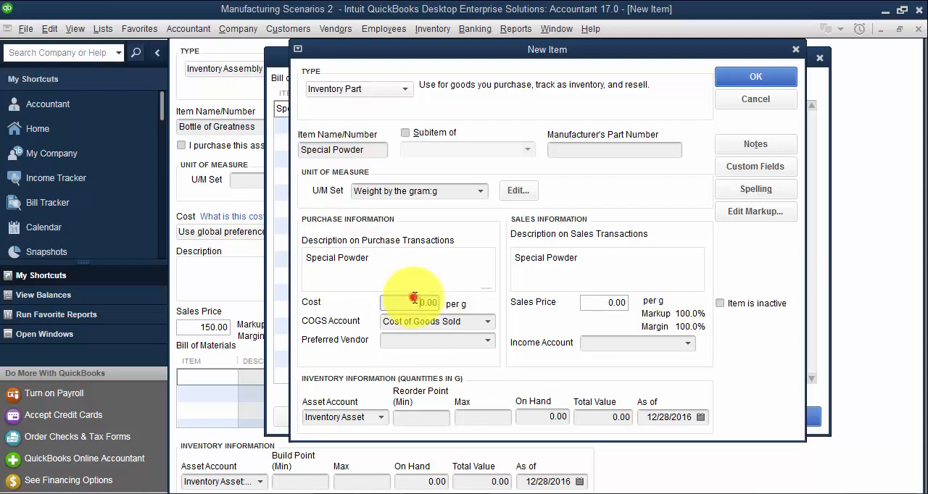
{"action": "left_click_drag", "start_coordinate": [414, 302], "coordinate": [441, 303]}
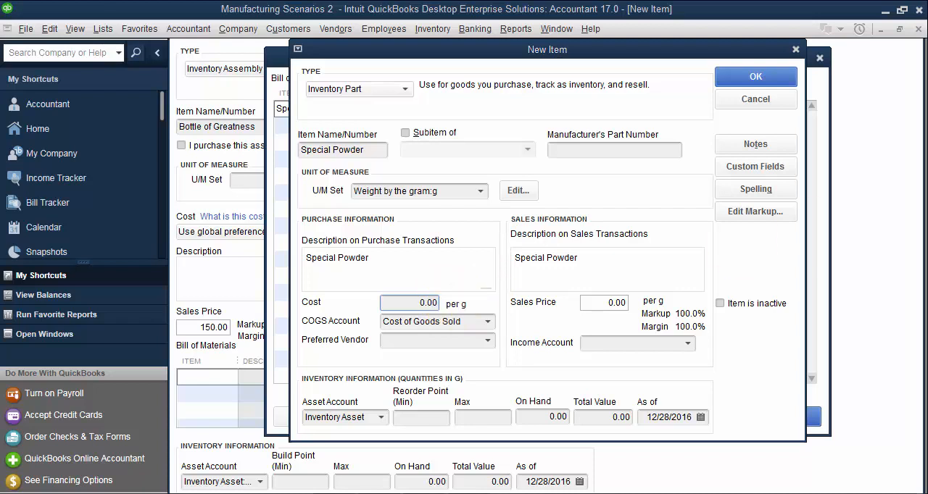
{"action": "left_click", "coordinate": [397, 303]}
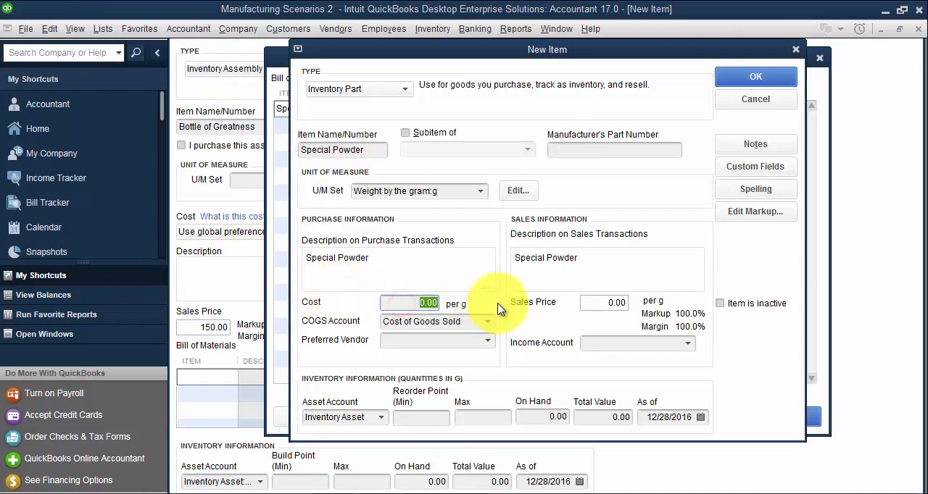
{"action": "key", "text": "BackSpace"}
{"action": "key", "text": "Tab"}
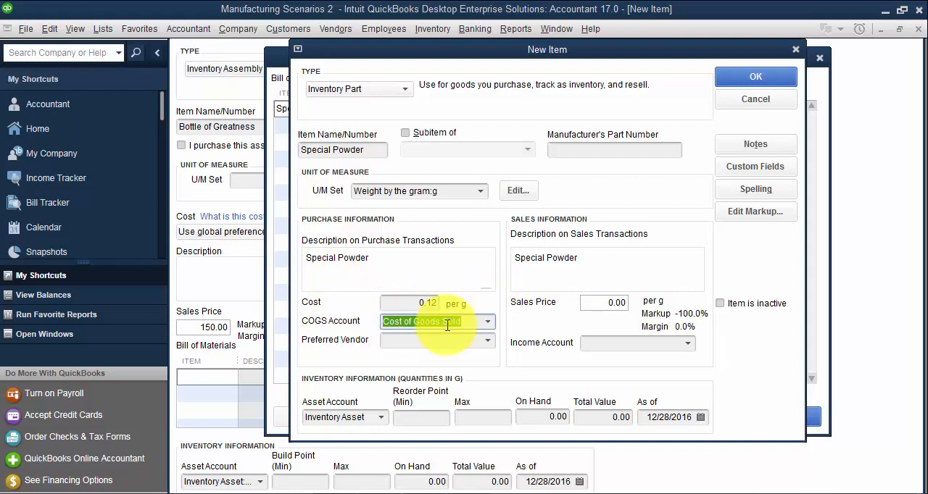
- Create a Cost of Goods Sold account named MISC COGS and assign it as Special Powder's COGS account
{"action": "type", "text": "M"}
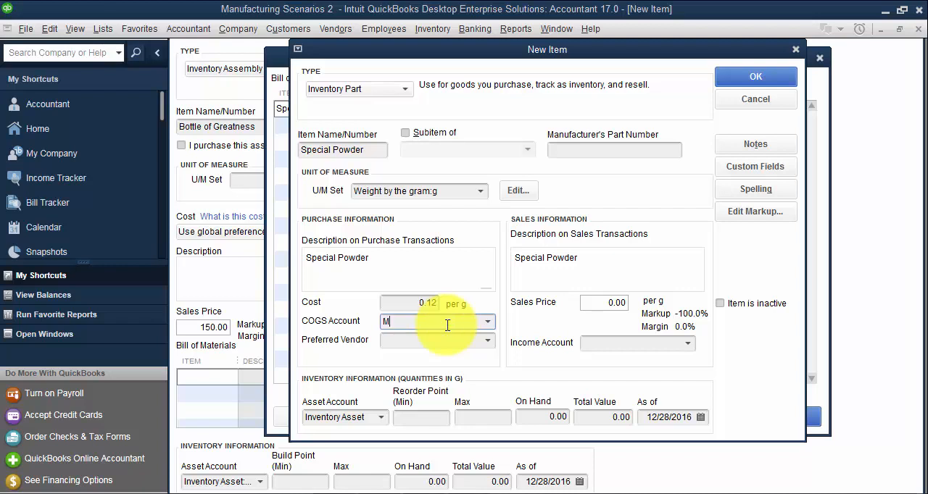
{"action": "type", "text": "ISC COGS"}
{"action": "key", "text": "Tab"}
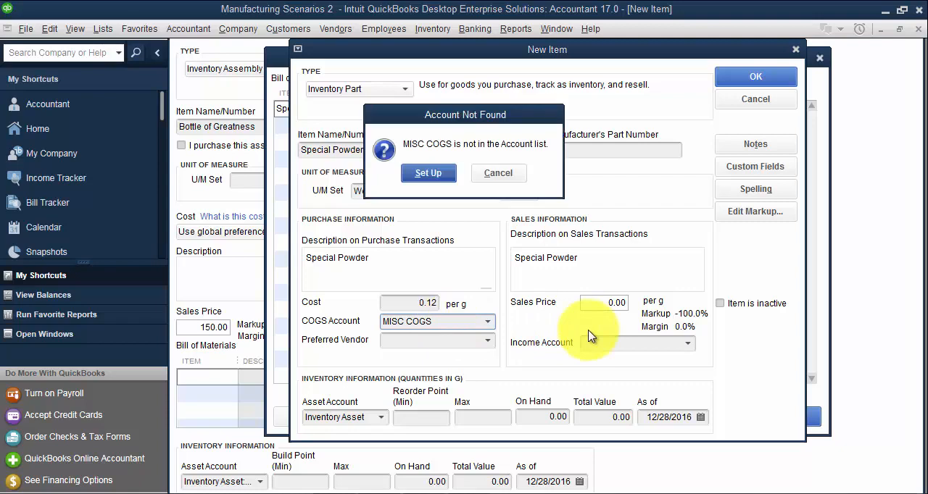
{"action": "left_click", "coordinate": [431, 171]}
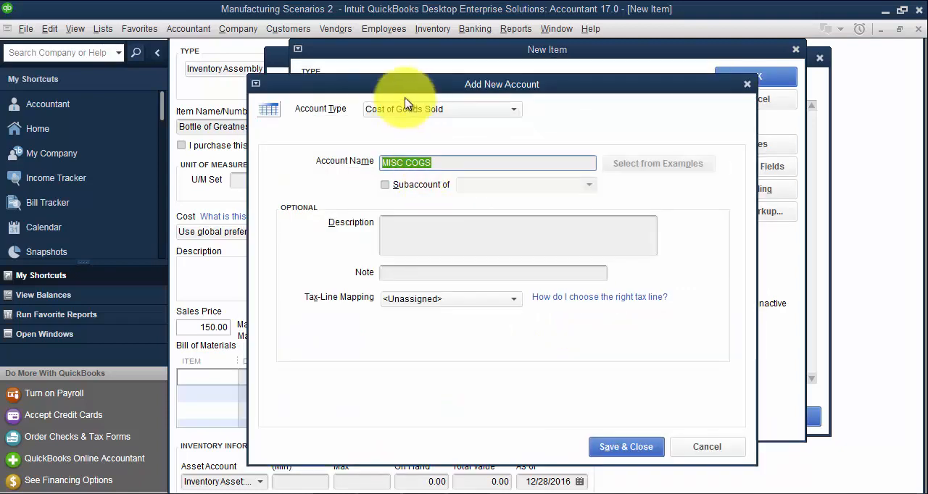
{"action": "left_click", "coordinate": [626, 447]}
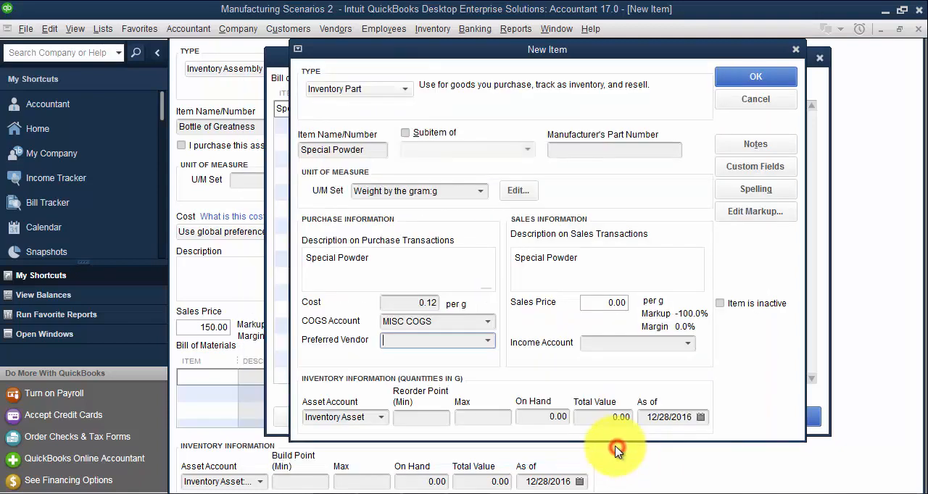
- Create an income account named MISC INCOME and assign it as Special Powder's income account
{"action": "left_click", "coordinate": [625, 342]}
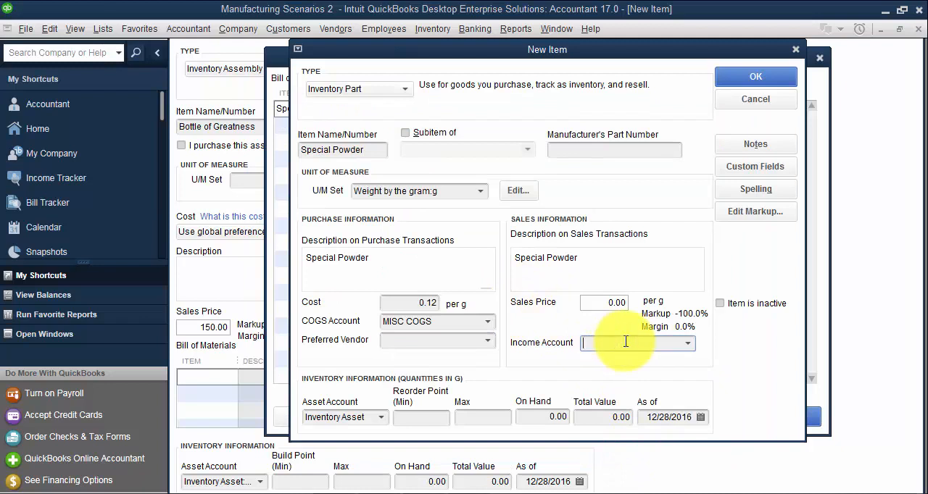
{"action": "type", "text": "MI"}
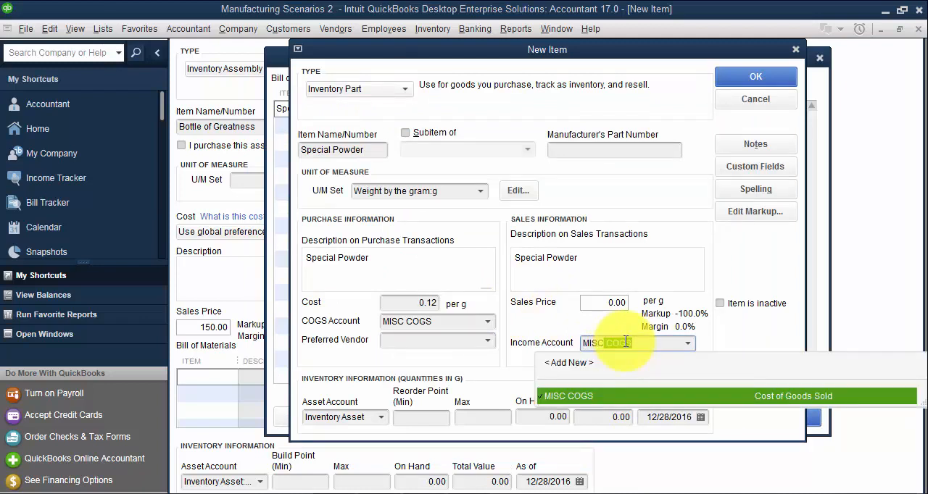
{"action": "type", "text": "SC INCOME"}
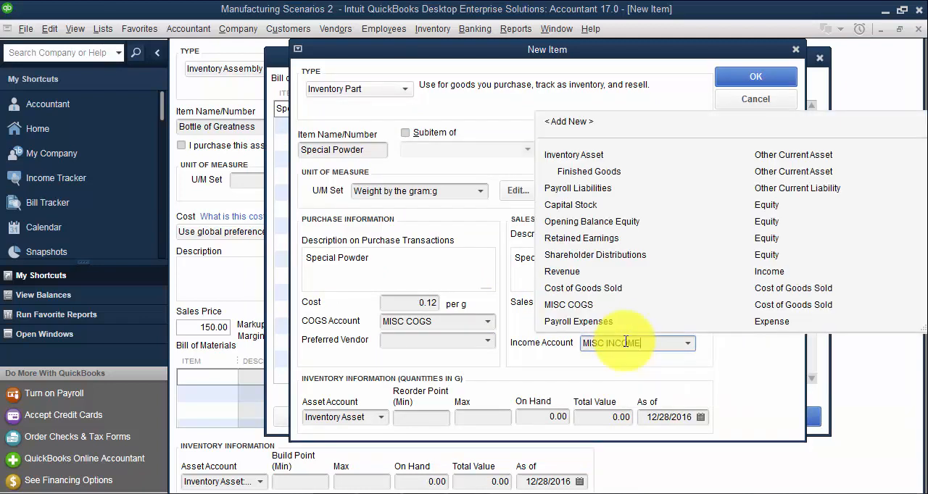
{"action": "key", "text": "Tab"}
{"action": "left_click", "coordinate": [425, 172]}
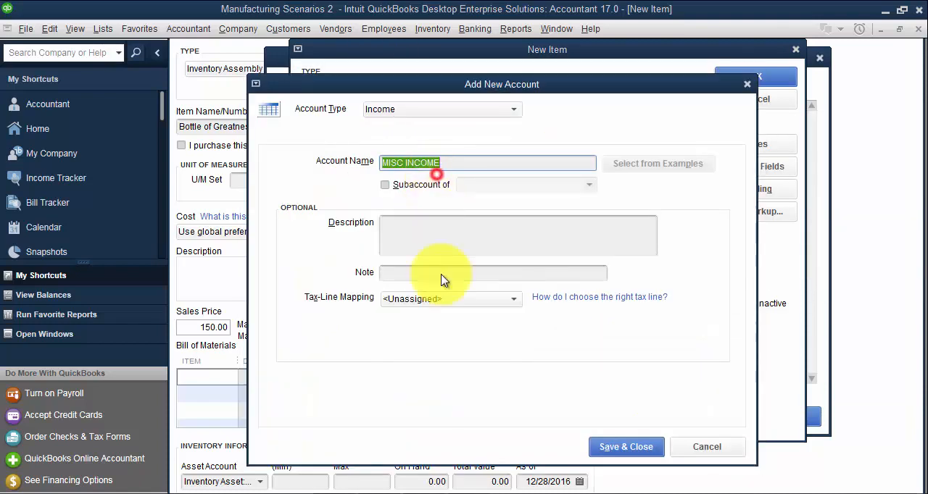
{"action": "left_click", "coordinate": [620, 446]}
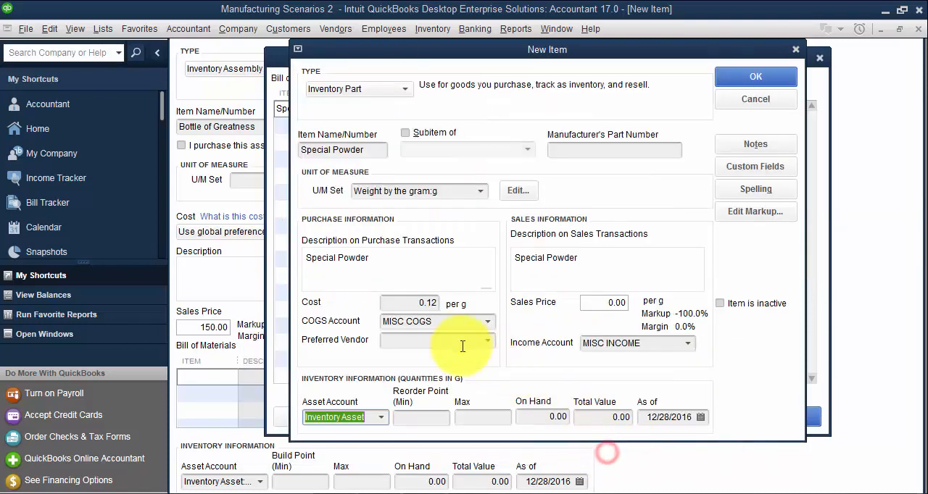
- Create a Material Asset subaccount under Inventory Asset, assign it as Special Powder's asset account, and save the item
{"action": "left_click", "coordinate": [388, 320]}
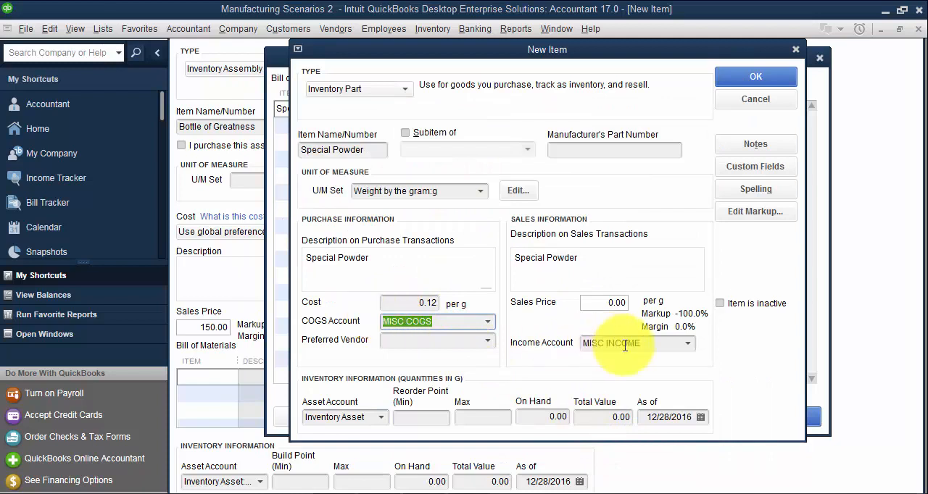
{"action": "left_click", "coordinate": [655, 342]}
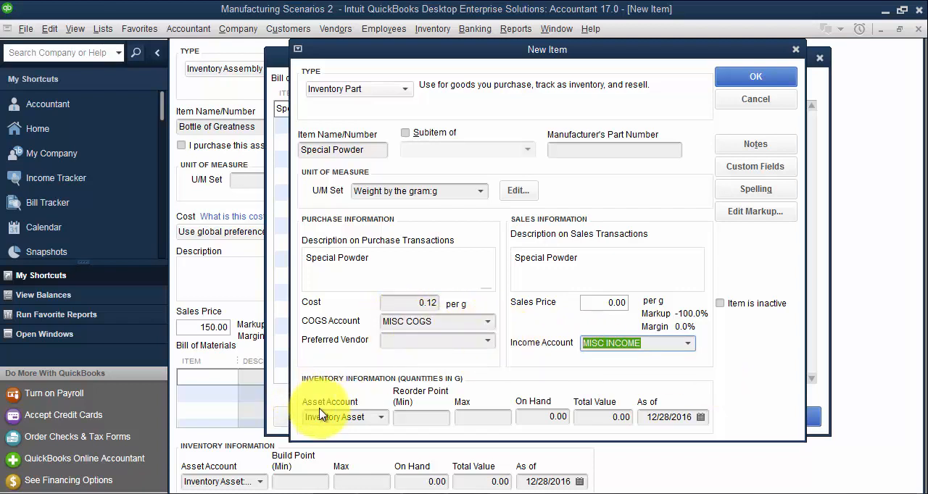
{"action": "left_click", "coordinate": [371, 416]}
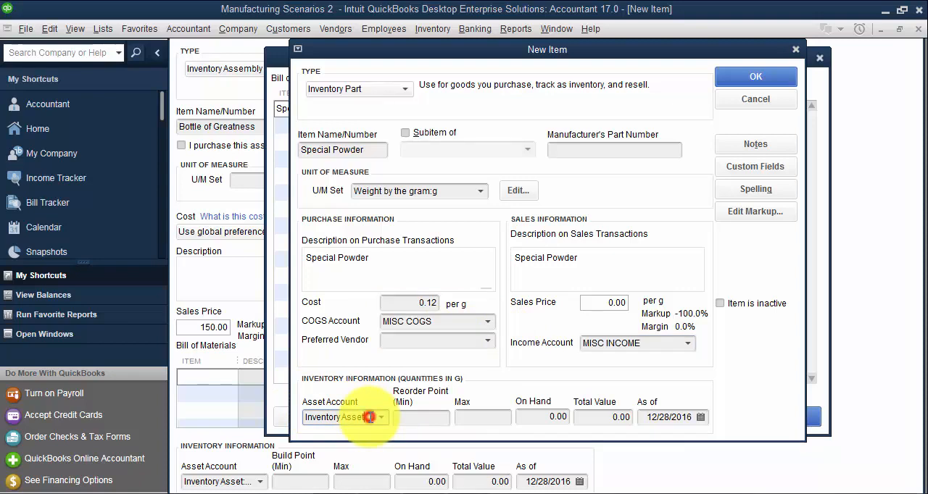
{"action": "type", "text": ":Mater"}
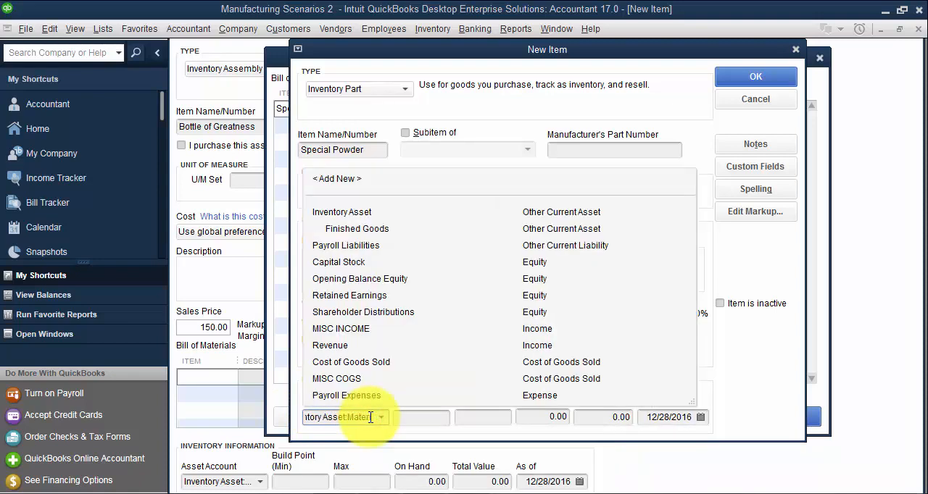
{"action": "type", "text": "ial Asset"}
{"action": "key", "text": "Tab"}
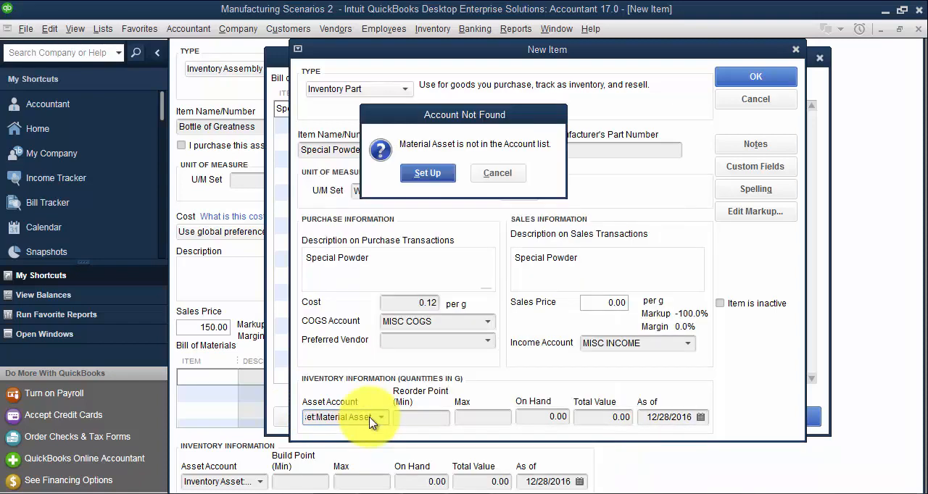
{"action": "key", "text": "Return"}
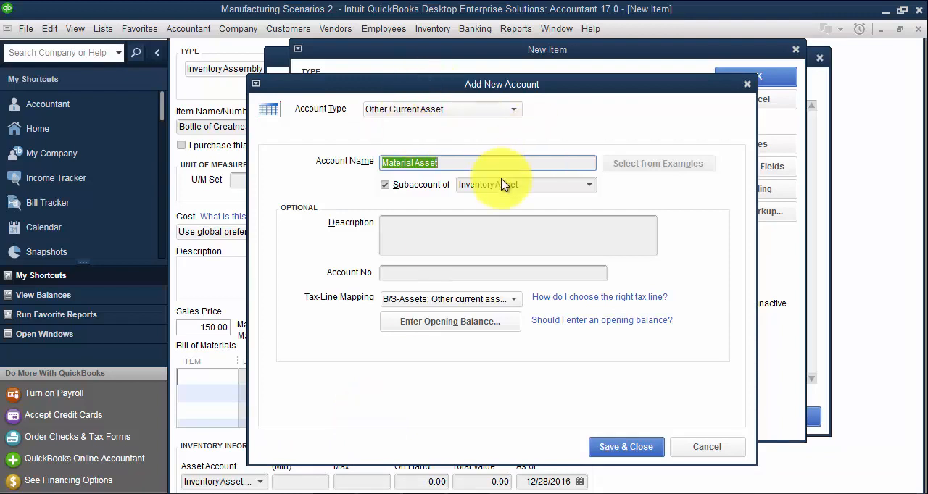
{"action": "left_click", "coordinate": [634, 445]}
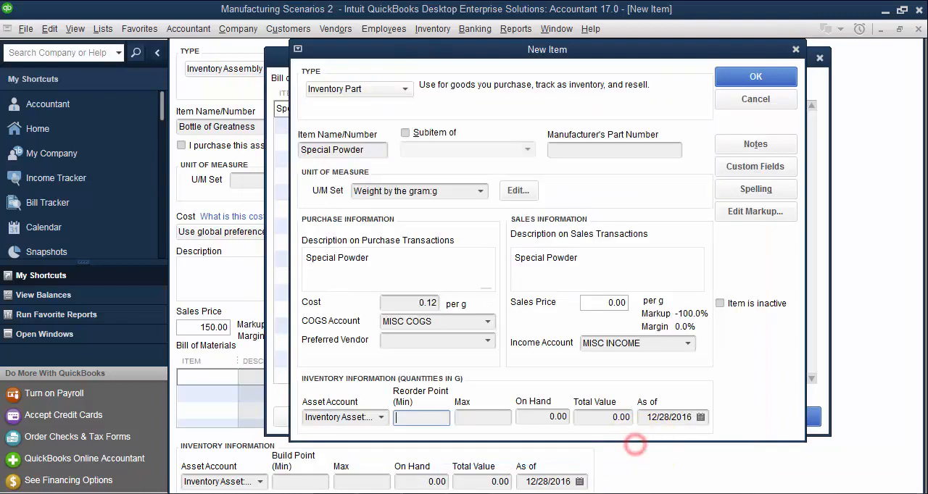
{"action": "left_click", "coordinate": [771, 77]}
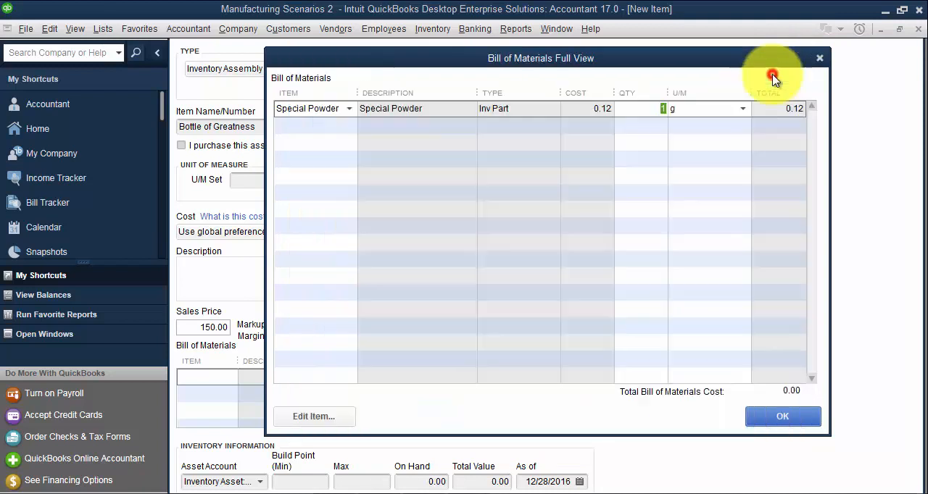
- Add Super Powder on the next bill of materials line as a new inventory part
{"action": "left_click", "coordinate": [293, 124]}
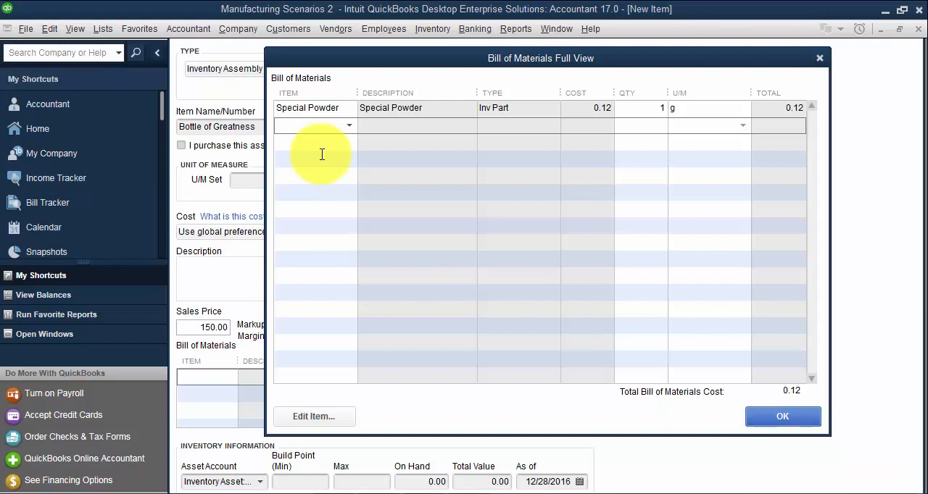
{"action": "type", "text": "Supe"}
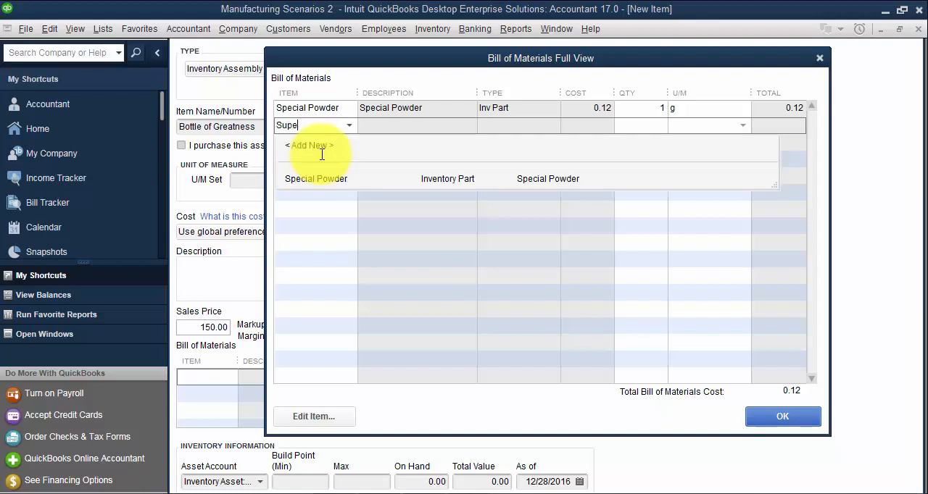
{"action": "type", "text": "r Powder"}
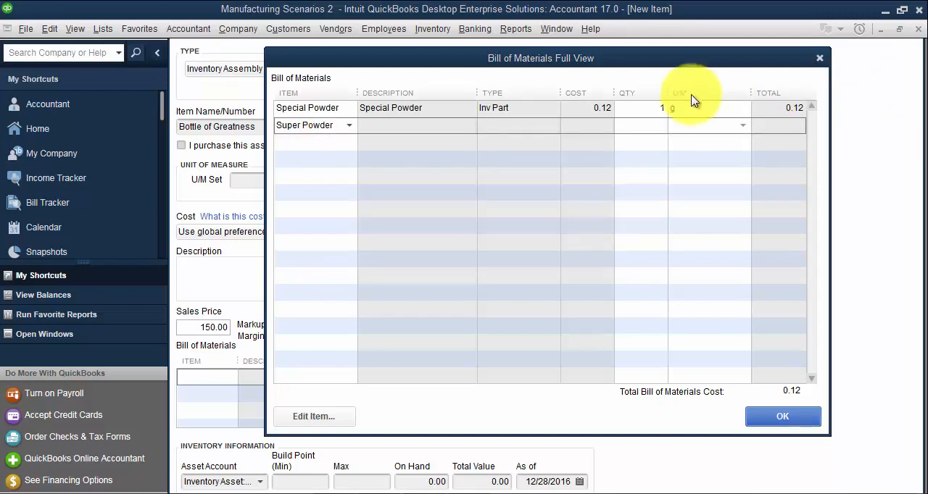
{"action": "left_click", "coordinate": [341, 121]}
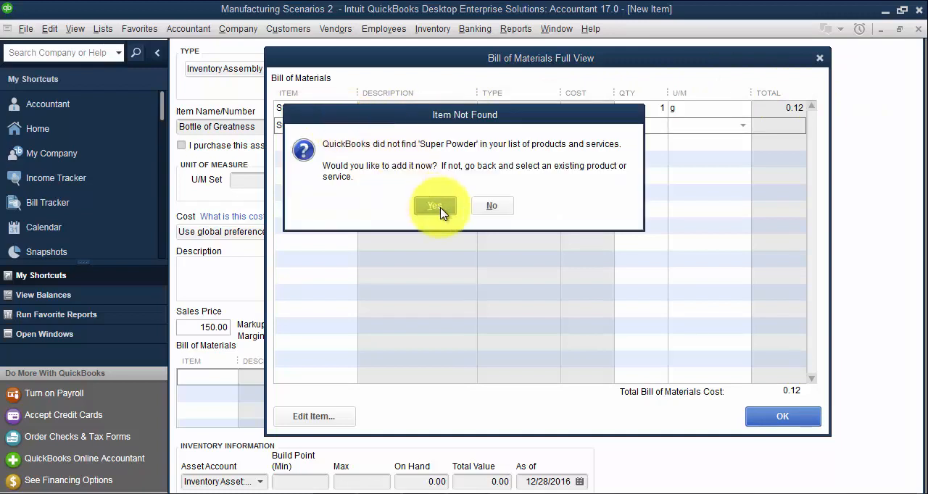
{"action": "left_click", "coordinate": [436, 207]}
{"action": "left_click", "coordinate": [350, 128]}
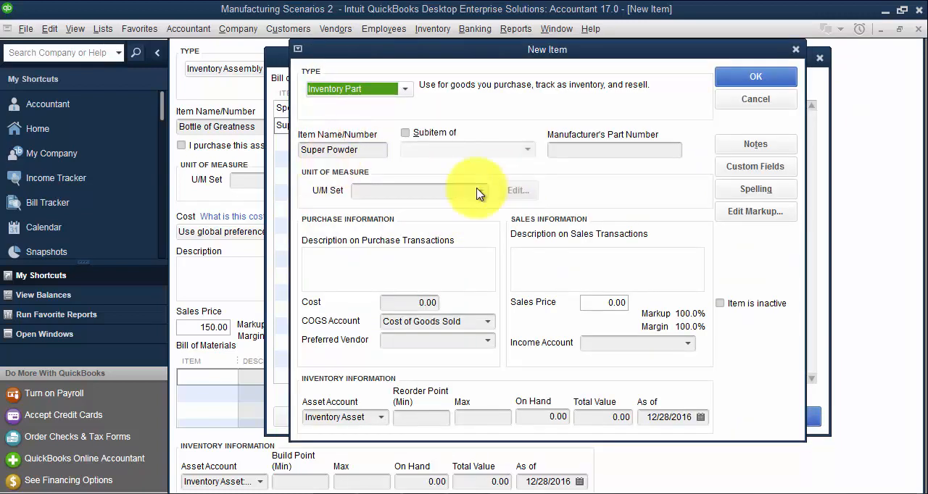
- Copy the name Super Powder into its purchase description and set its cost to 0.15
{"action": "left_click", "coordinate": [366, 147]}
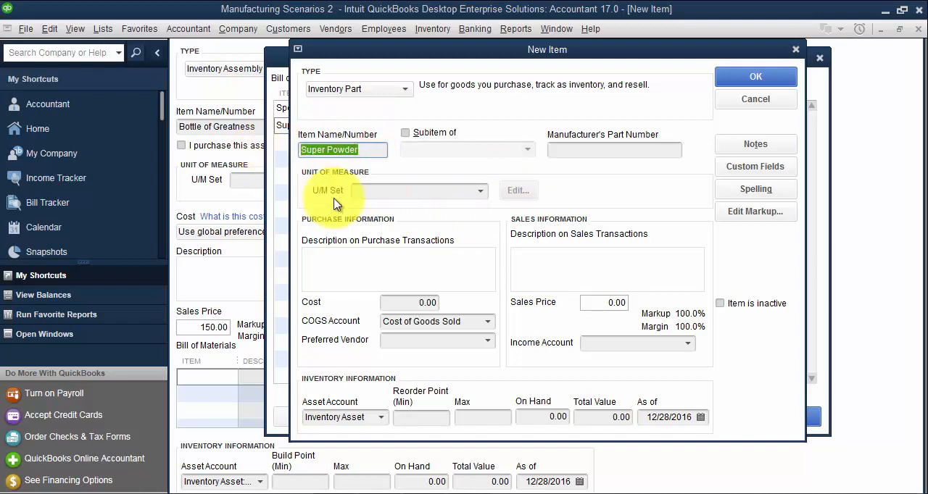
{"action": "left_click", "coordinate": [331, 250]}
{"action": "key", "text": "ctrl+v"}
{"action": "key", "text": "Tab"}
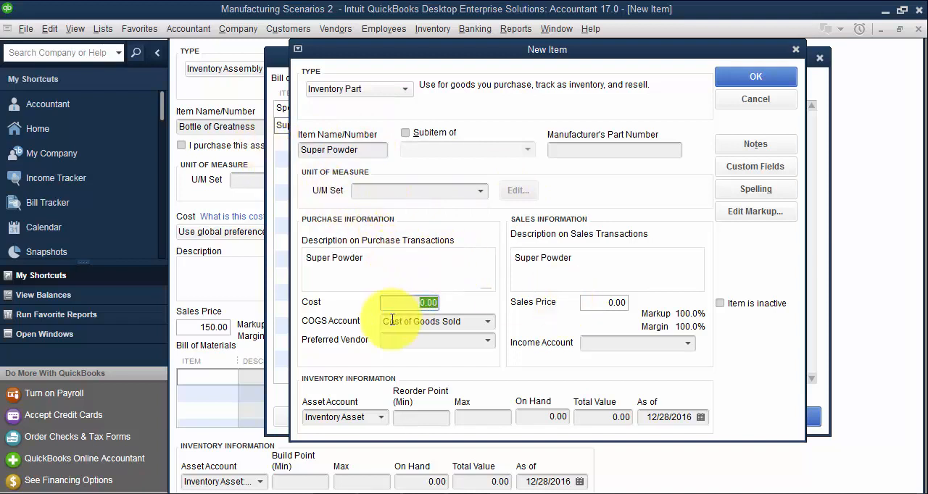
{"action": "type", "text": ".15"}
- Assign MISC COGS as Super Powder's COGS account and MISC INCOME as its income account
{"action": "left_click", "coordinate": [458, 321]}
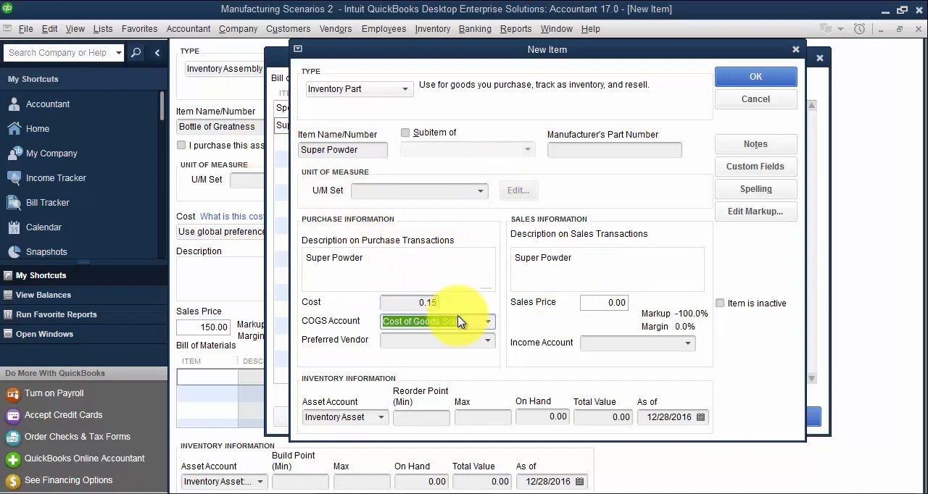
{"action": "left_click", "coordinate": [487, 321]}
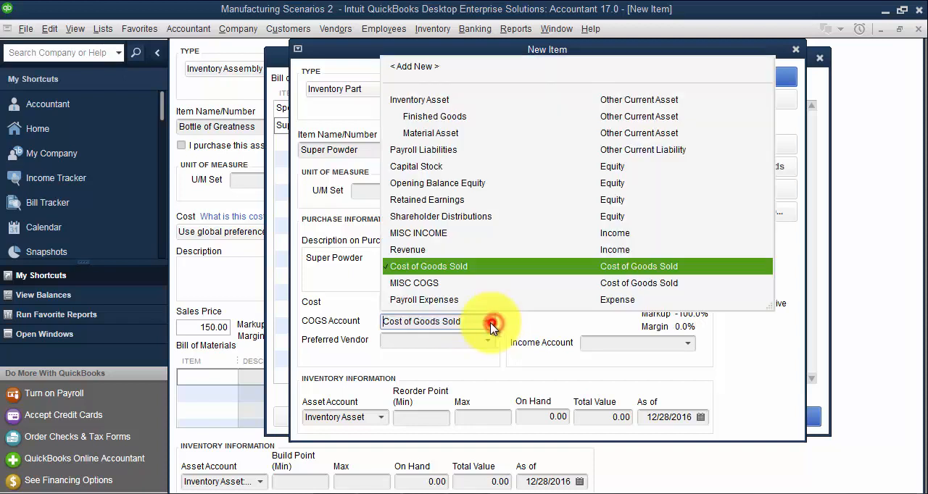
{"action": "left_click", "coordinate": [419, 289]}
{"action": "left_click", "coordinate": [647, 342]}
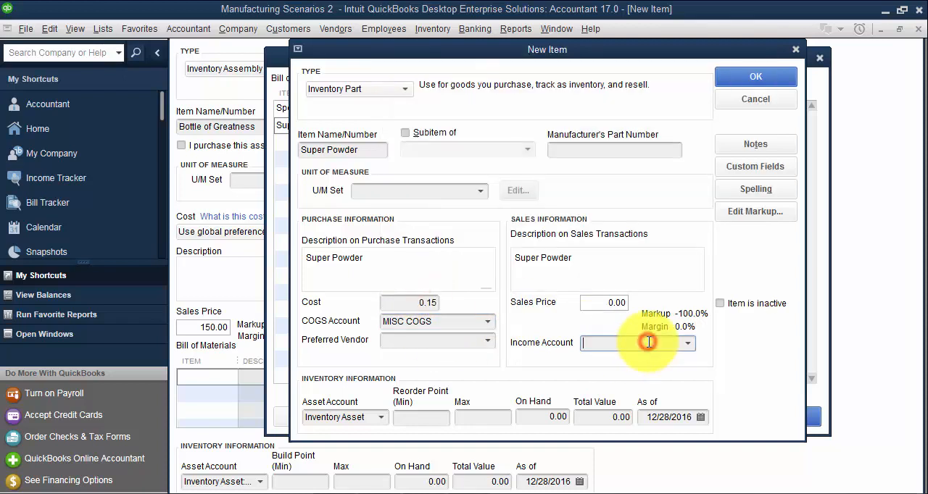
{"action": "type", "text": "MISC INCOME"}
{"action": "left_click", "coordinate": [570, 392]}
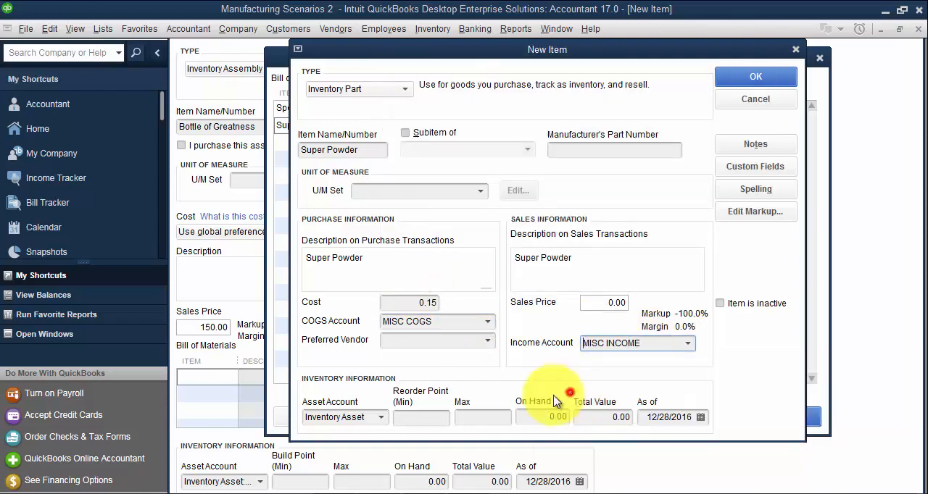
- Assign Material Asset as Super Powder's asset account and save the item
{"action": "left_click", "coordinate": [381, 419]}
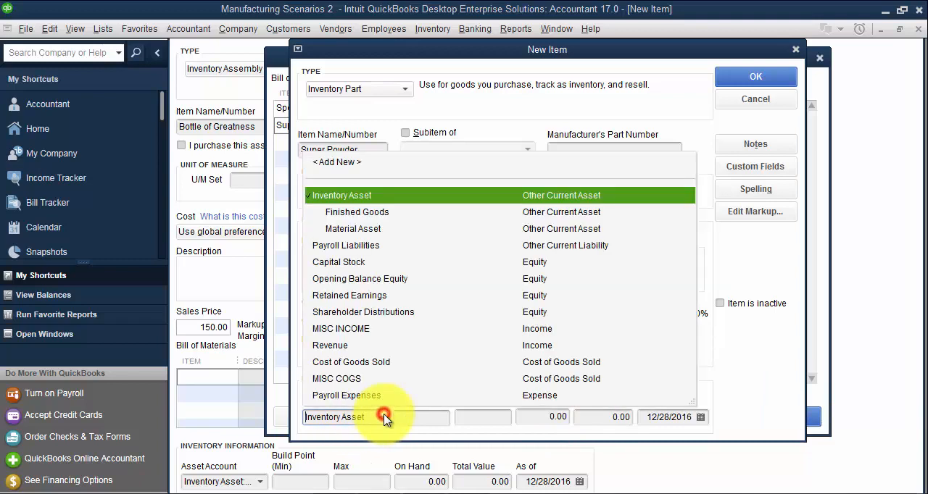
{"action": "left_click", "coordinate": [355, 229]}
{"action": "left_click", "coordinate": [754, 75]}
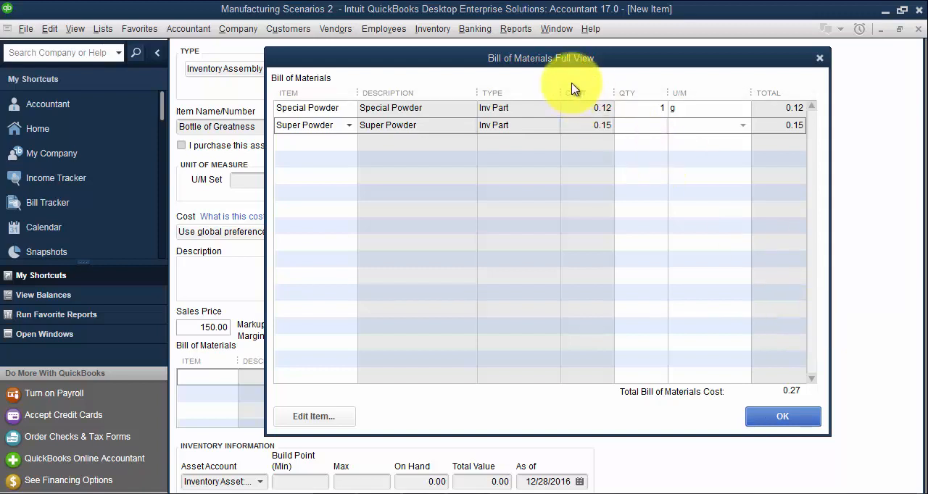
- Set the bill of materials quantities to 100 g of Special Powder and 120 of Super Powder
{"action": "left_click", "coordinate": [337, 108]}
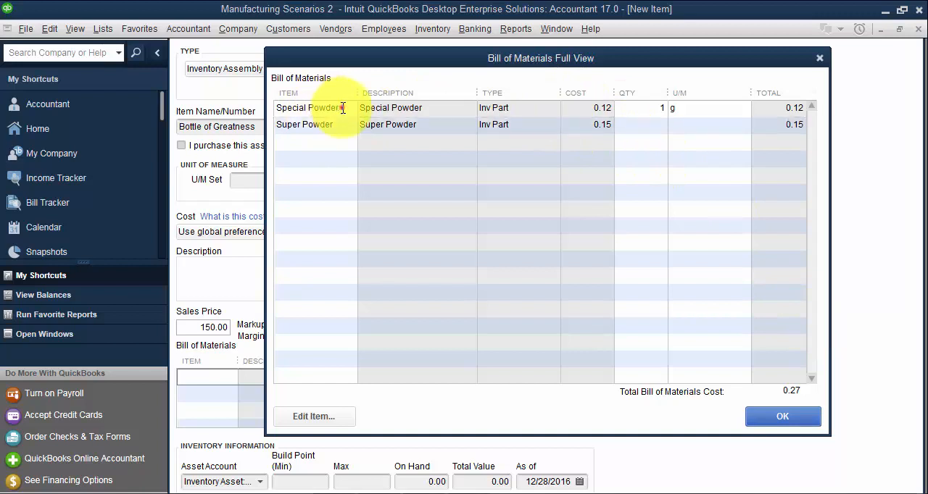
{"action": "left_click", "coordinate": [286, 125]}
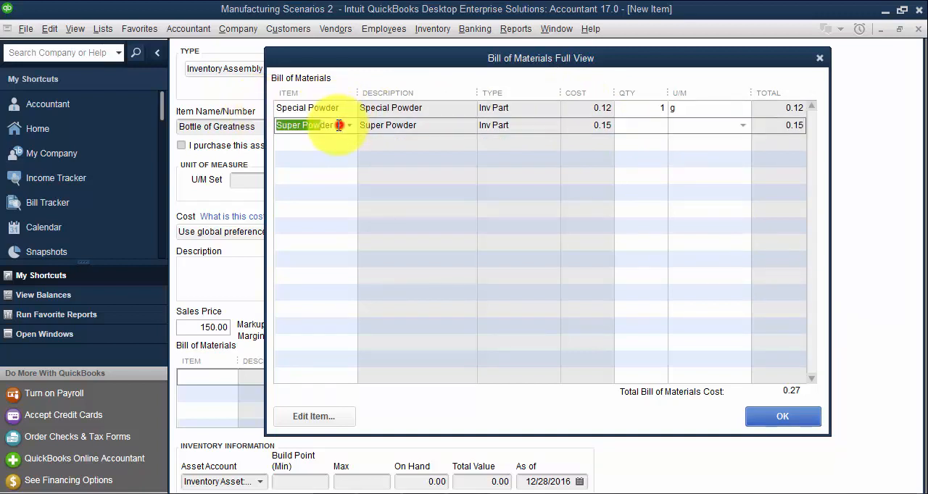
{"action": "left_click", "coordinate": [634, 108]}
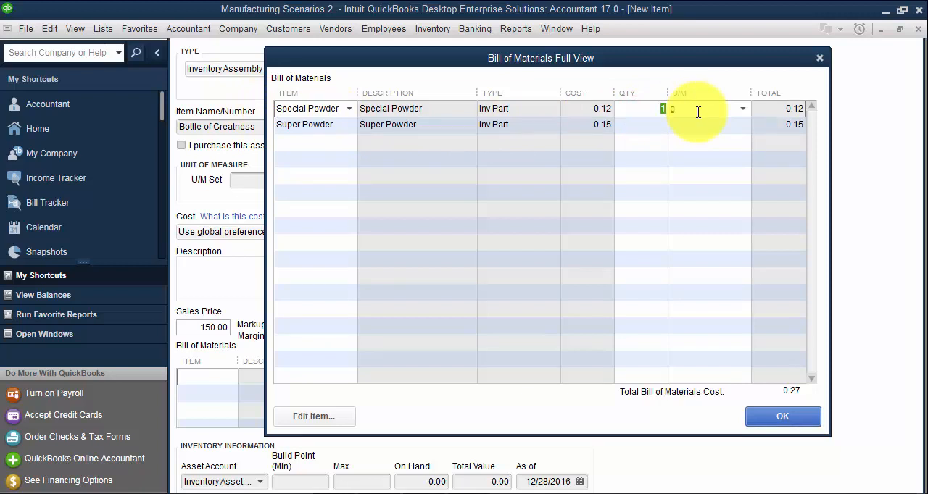
{"action": "type", "text": "100"}
{"action": "left_click", "coordinate": [652, 125]}
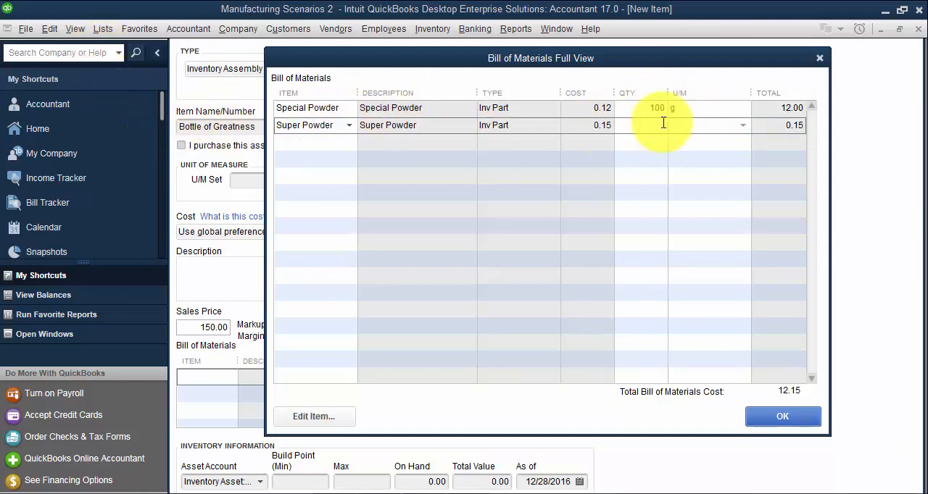
{"action": "key", "text": "Tab"}
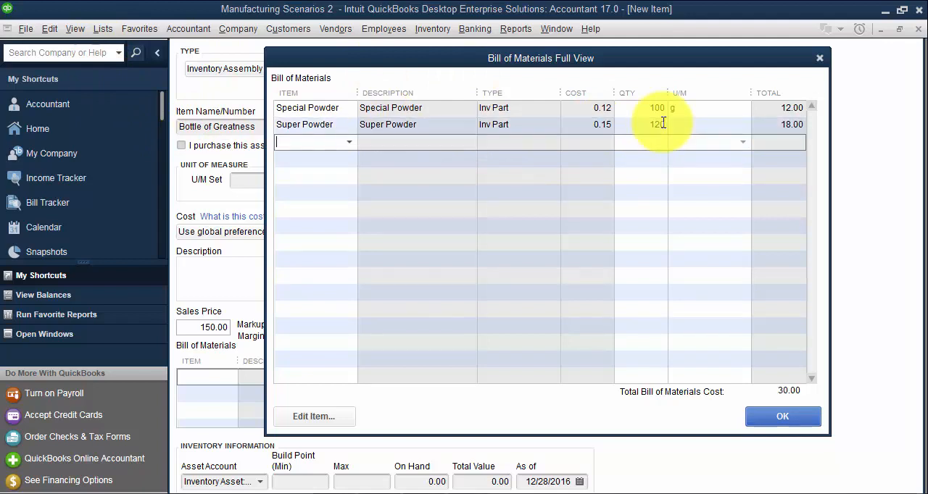
- Add Capsule Casing on the third bill of materials line as a new inventory part
{"action": "left_click", "coordinate": [317, 141]}
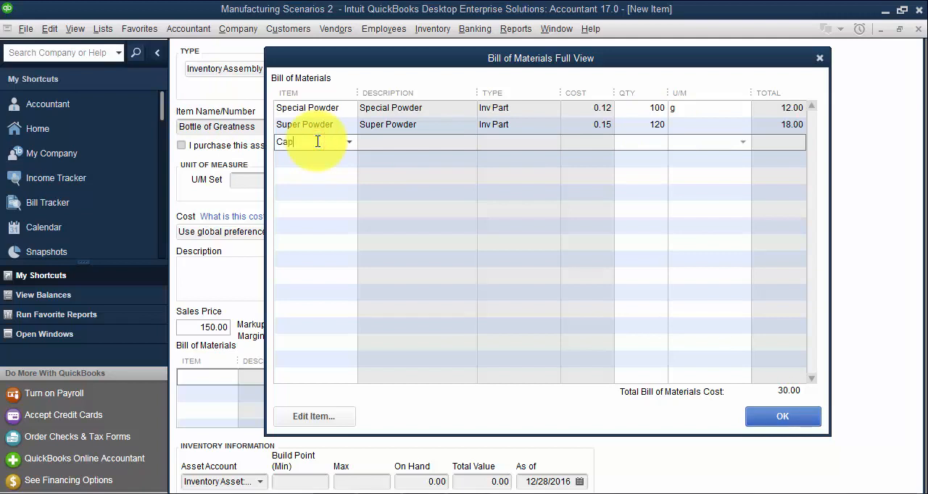
{"action": "type", "text": "Capsule Casing"}
{"action": "key", "text": "Tab"}
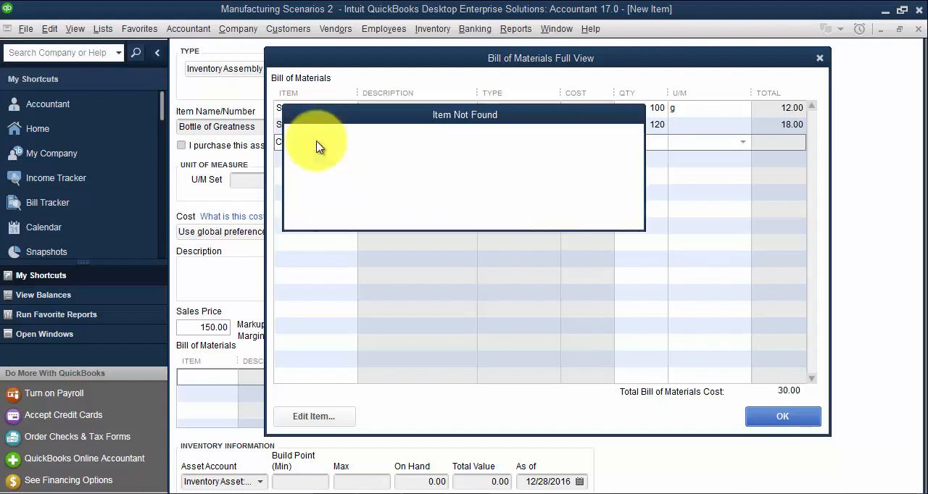
{"action": "key", "text": "Return"}
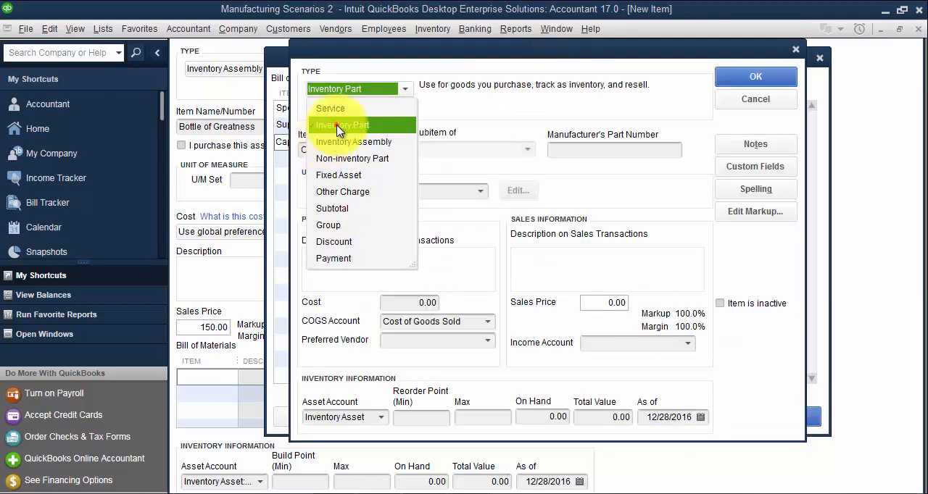
{"action": "left_click", "coordinate": [326, 124]}
- Copy the item name Capsule Casing into its description on purchase transactions
{"action": "key", "text": "ctrl+c"}
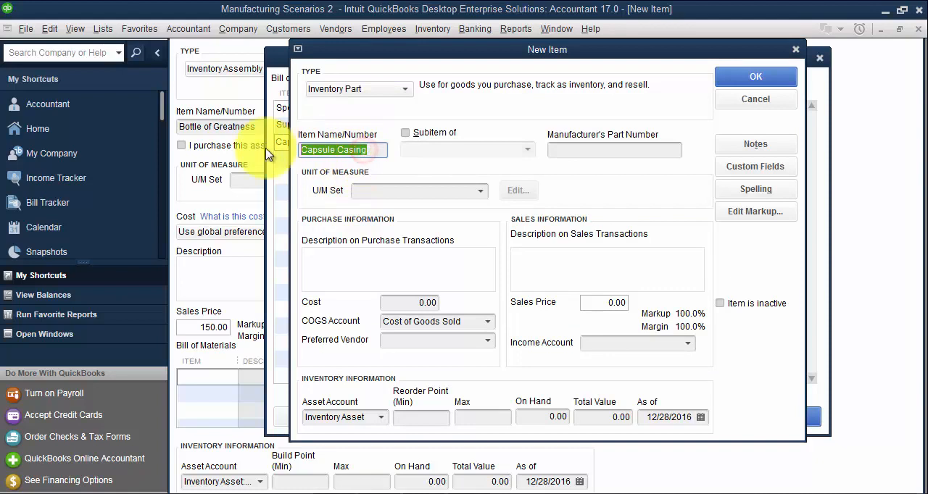
{"action": "left_click", "coordinate": [409, 274]}
{"action": "key", "text": "ctrl+v"}
{"action": "key", "text": "Tab"}
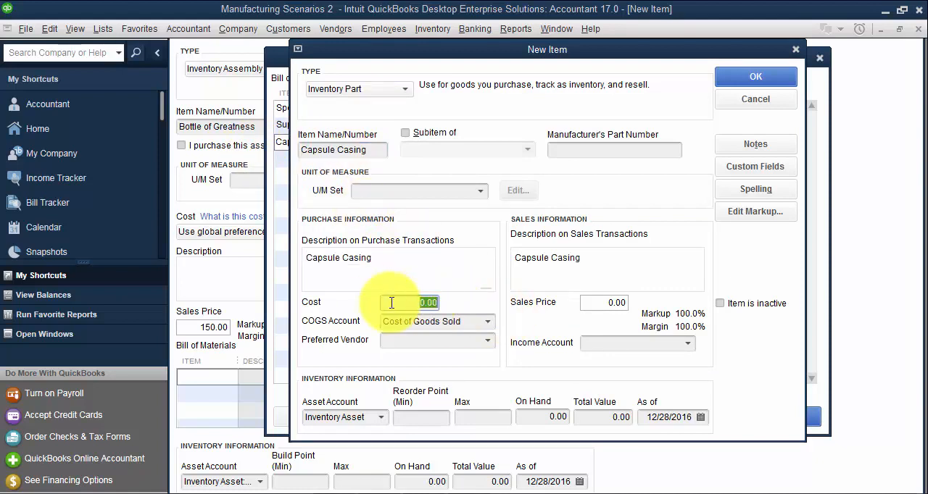
- Assign MISC COGS as Capsule Casing's COGS account and MISC INCOME as its income account
{"action": "left_click", "coordinate": [471, 321]}
{"action": "type", "text": "Co"}
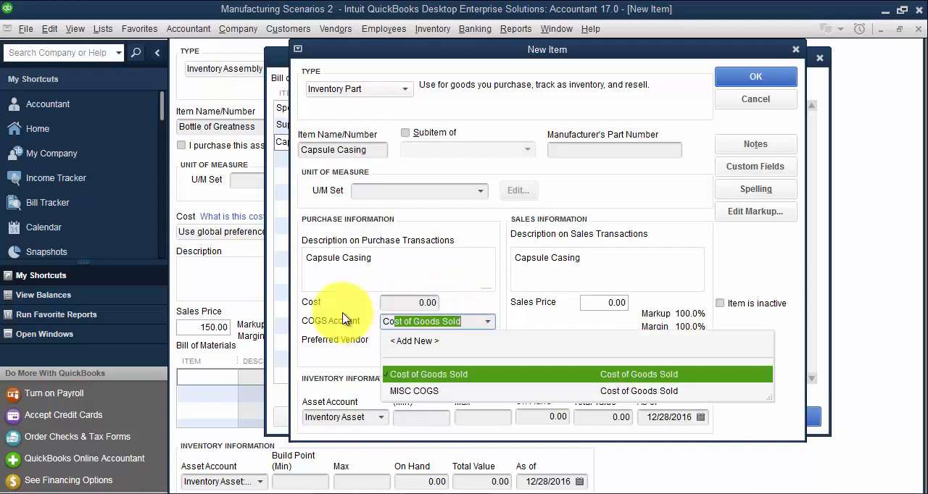
{"action": "left_click", "coordinate": [414, 391]}
{"action": "left_click", "coordinate": [657, 342]}
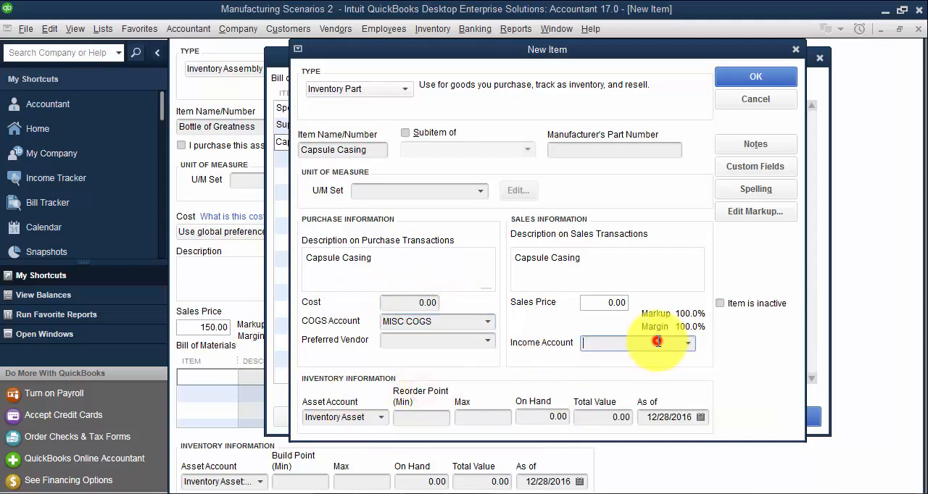
{"action": "type", "text": "MISC INCOME"}
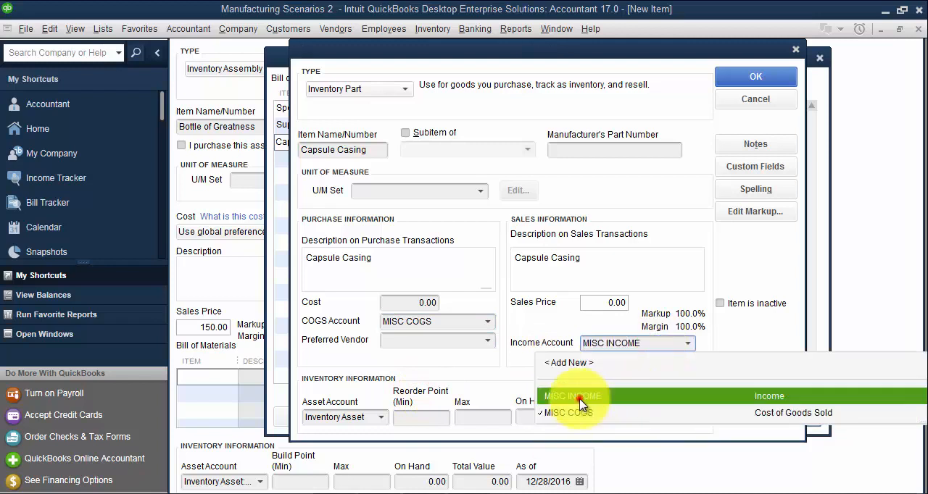
{"action": "left_click", "coordinate": [580, 404]}
- Assign Material Asset as Capsule Casing's asset account and save the new item
{"action": "left_click", "coordinate": [381, 418]}
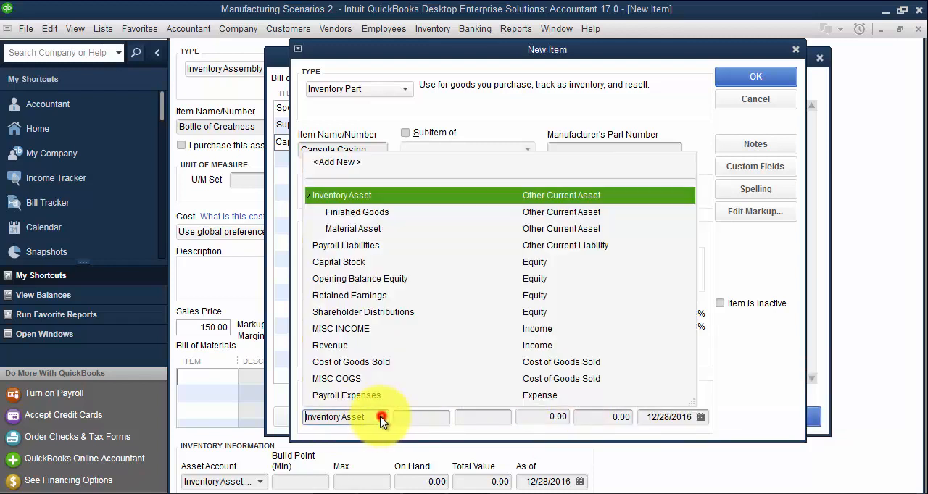
{"action": "left_click", "coordinate": [359, 229]}
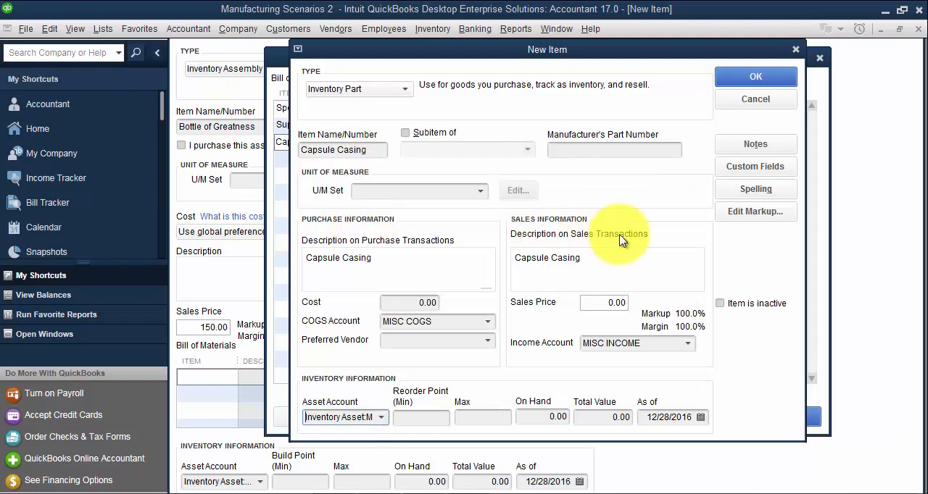
{"action": "left_click", "coordinate": [756, 76]}
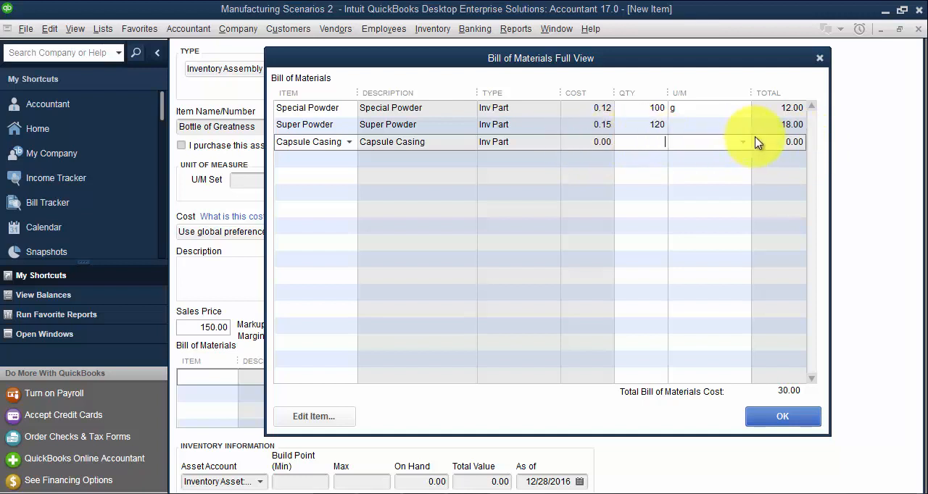
- Set the bill of materials quantity of Capsule Casing to 100
{"action": "left_click", "coordinate": [657, 142]}
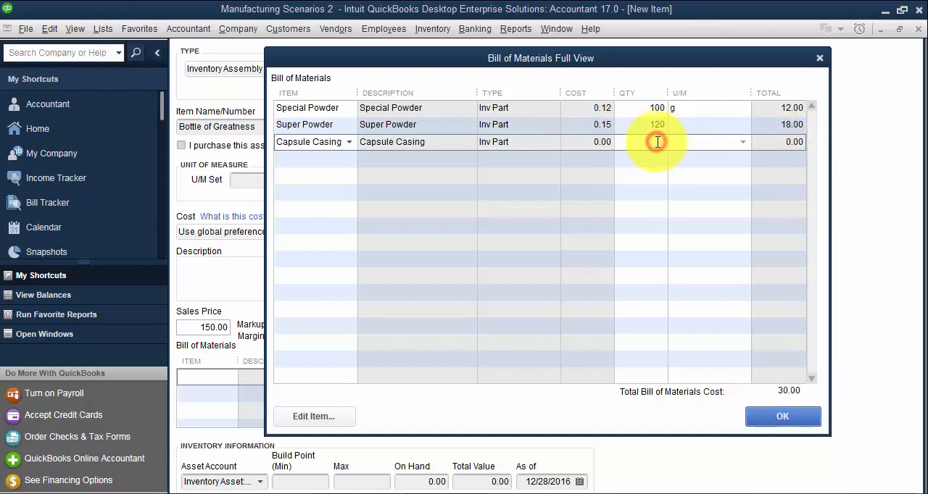
{"action": "type", "text": "100"}
{"action": "key", "text": "Return"}
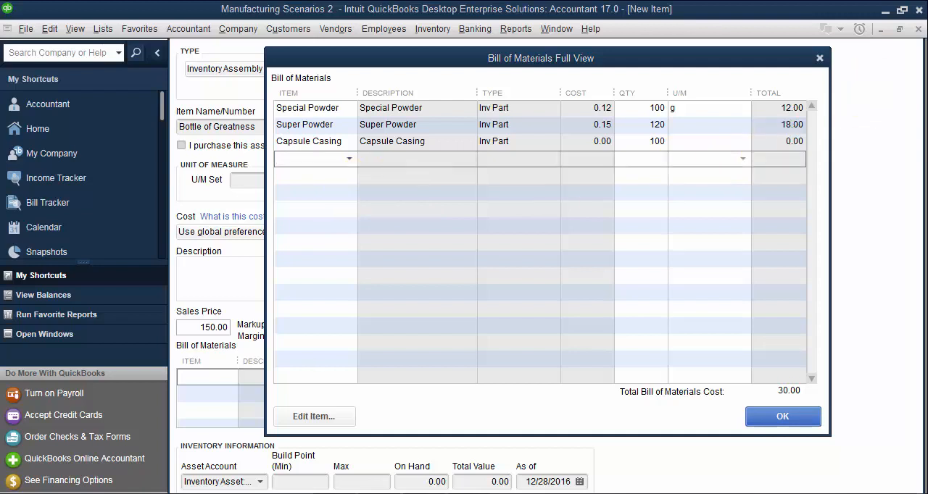
- Add Cotton Swab on the fourth bill of materials line as a new non-inventory part that is used in assemblies
{"action": "type", "text": "Cotton S"}
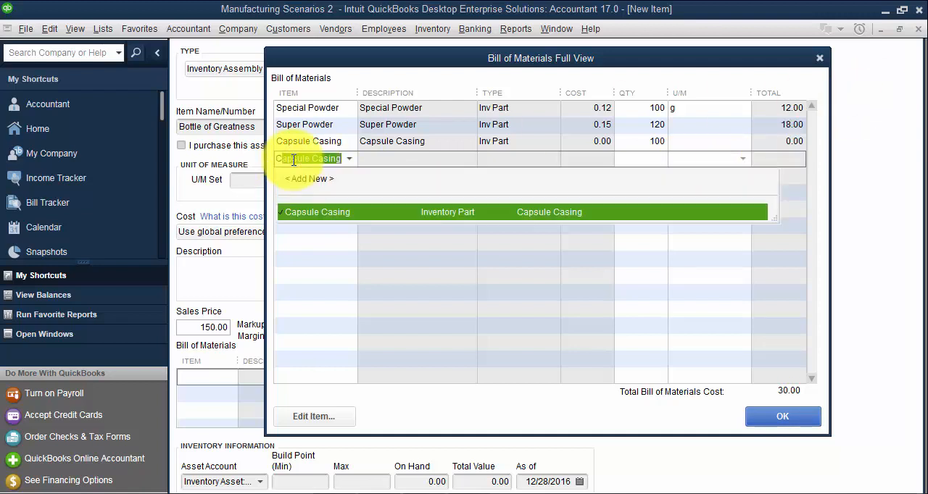
{"action": "type", "text": "w"}
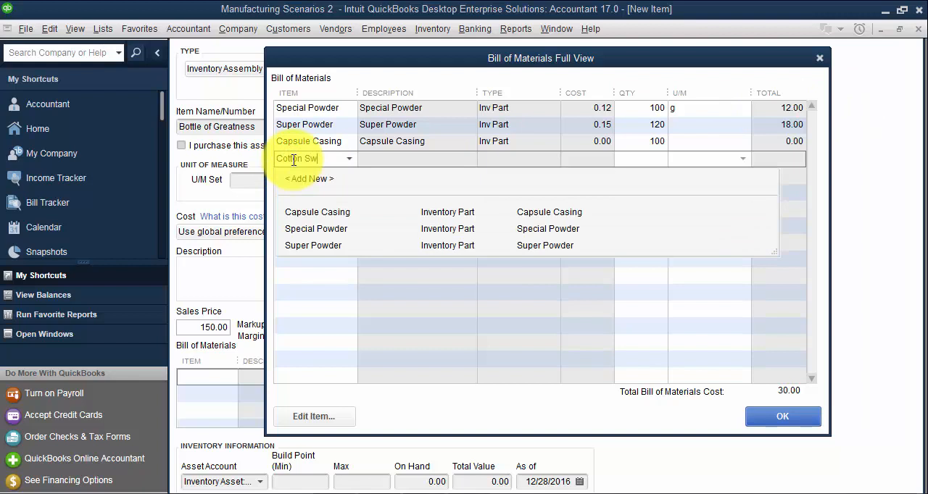
{"action": "type", "text": "ab"}
{"action": "key", "text": "Tab"}
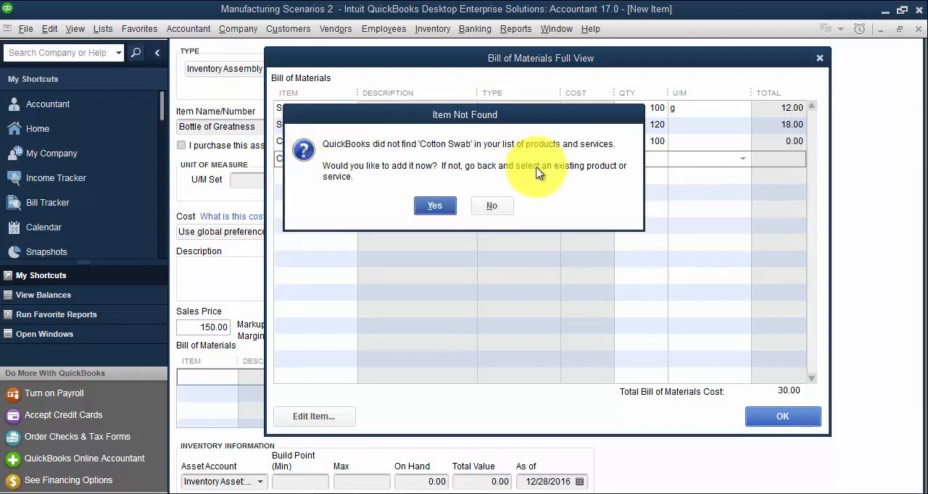
{"action": "left_click", "coordinate": [435, 206]}
{"action": "left_click", "coordinate": [356, 159]}
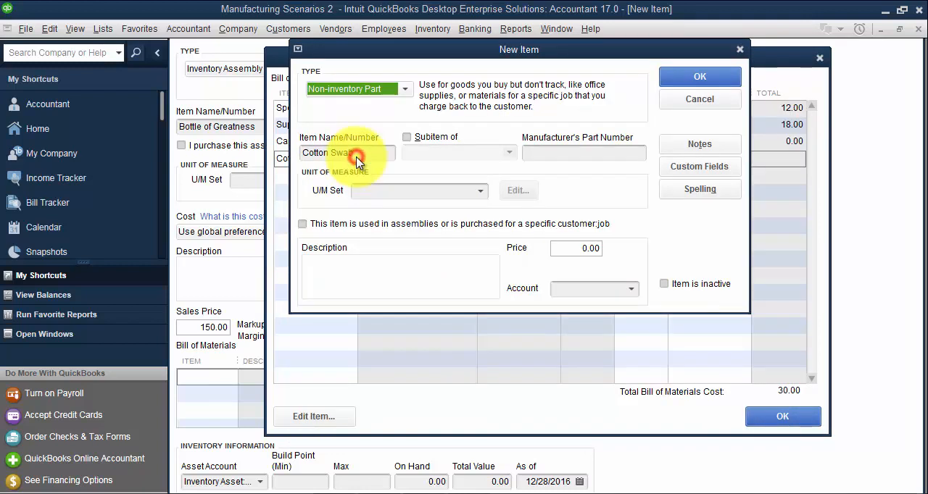
{"action": "left_click", "coordinate": [317, 224]}
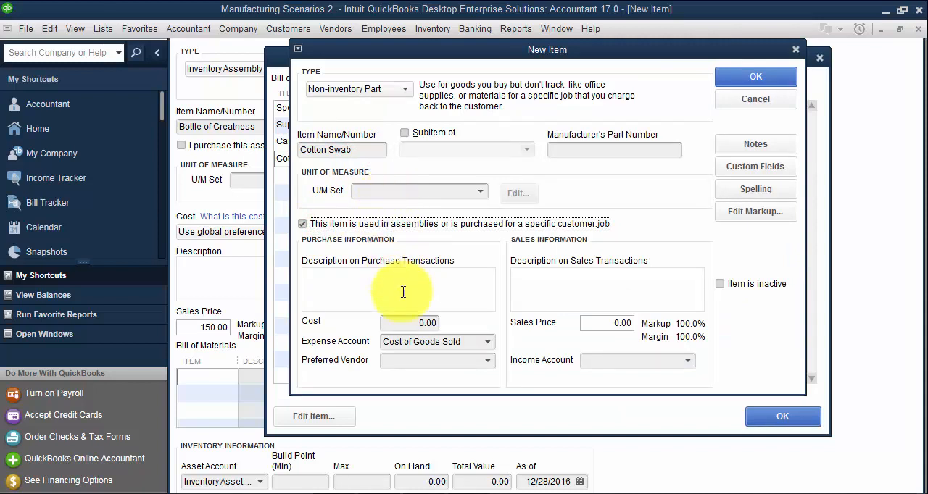
- Create a Cost of Goods Sold account named Material COGS as Cotton Swab's expense account
{"action": "left_click", "coordinate": [474, 343]}
{"action": "left_click_drag", "start_coordinate": [473, 342], "coordinate": [318, 336]}
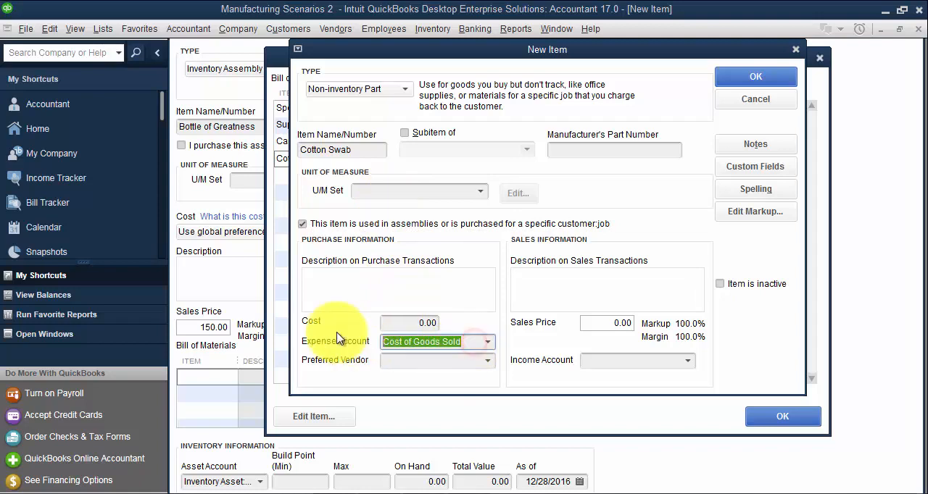
{"action": "type", "text": "Mater"}
{"action": "type", "text": "ial COGS"}
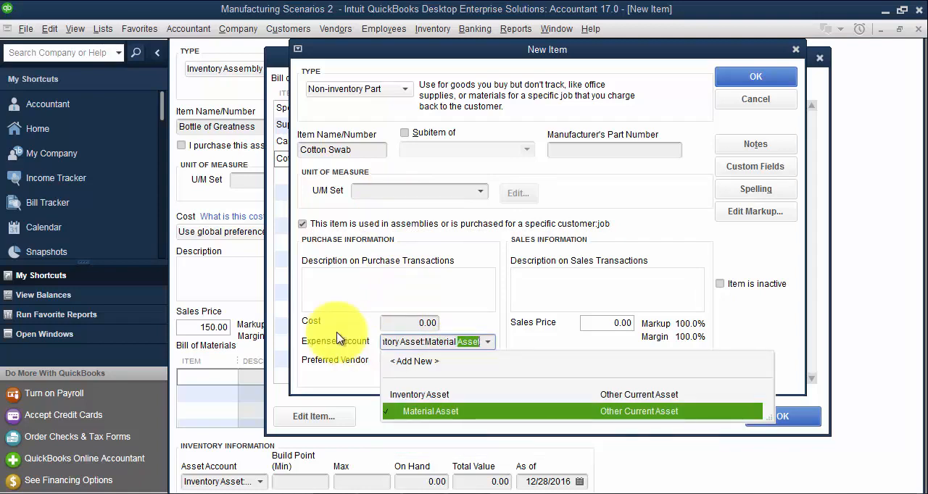
{"action": "key", "text": "Tab"}
{"action": "key", "text": "Return"}
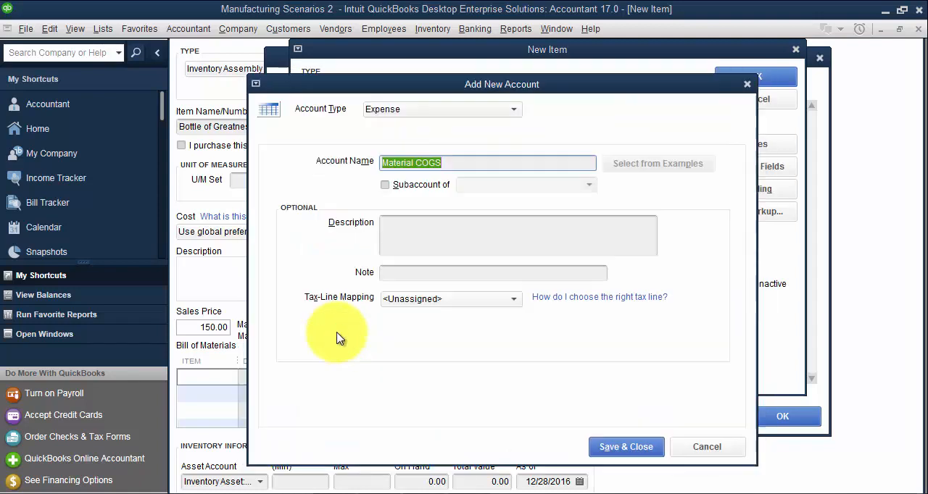
{"action": "left_click", "coordinate": [442, 110]}
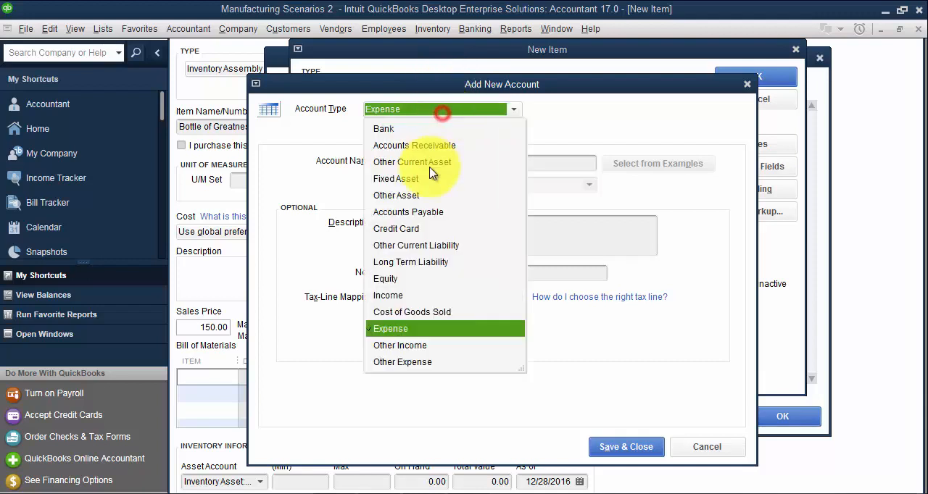
{"action": "left_click", "coordinate": [395, 312]}
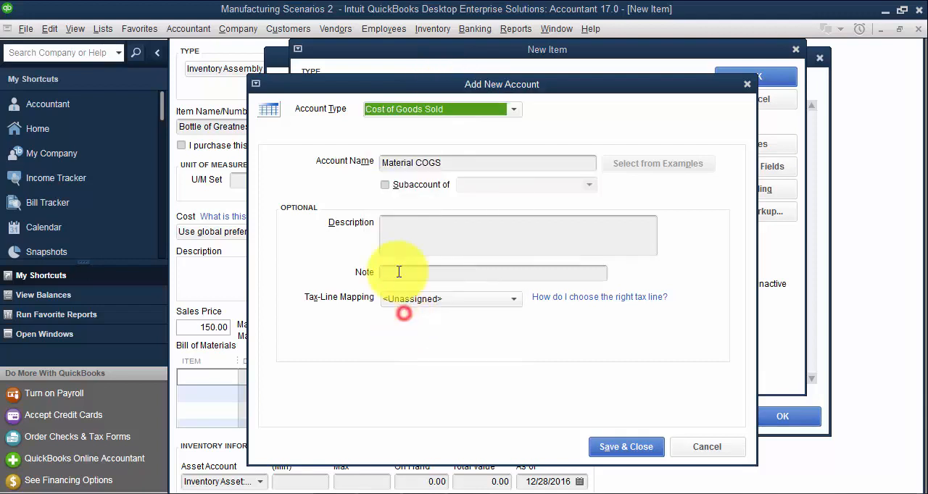
{"action": "left_click", "coordinate": [642, 447]}
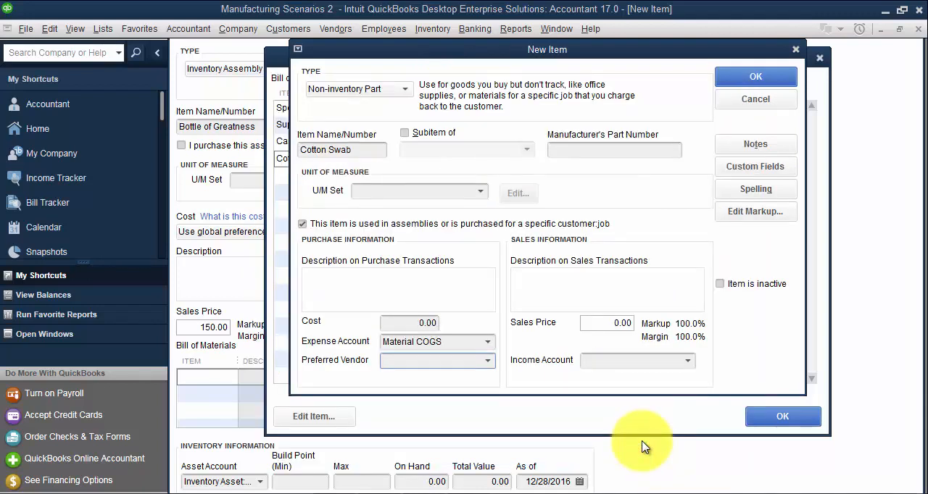
- Set Cotton Swab's cost to 1.00 and its income account to MISC INCOME, and save the item
{"action": "left_click", "coordinate": [405, 323]}
{"action": "type", "text": "1"}
{"action": "key", "text": "Tab"}
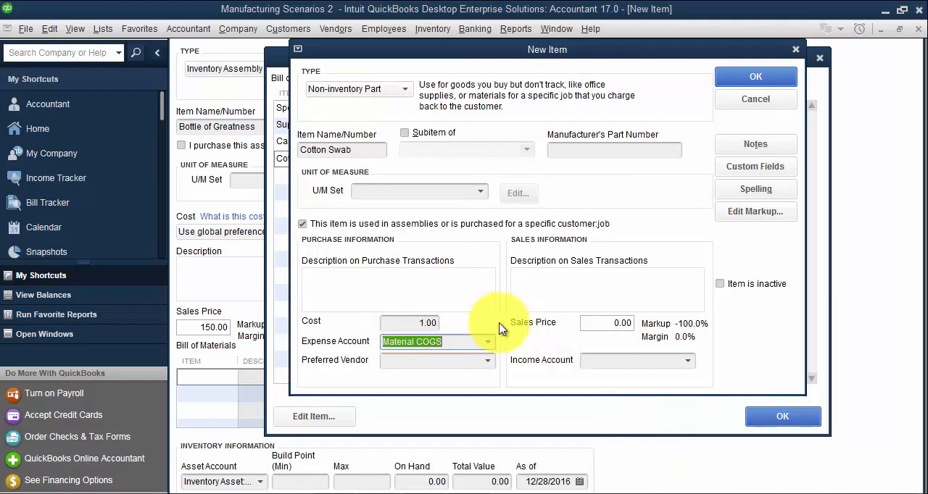
{"action": "left_click", "coordinate": [429, 324]}
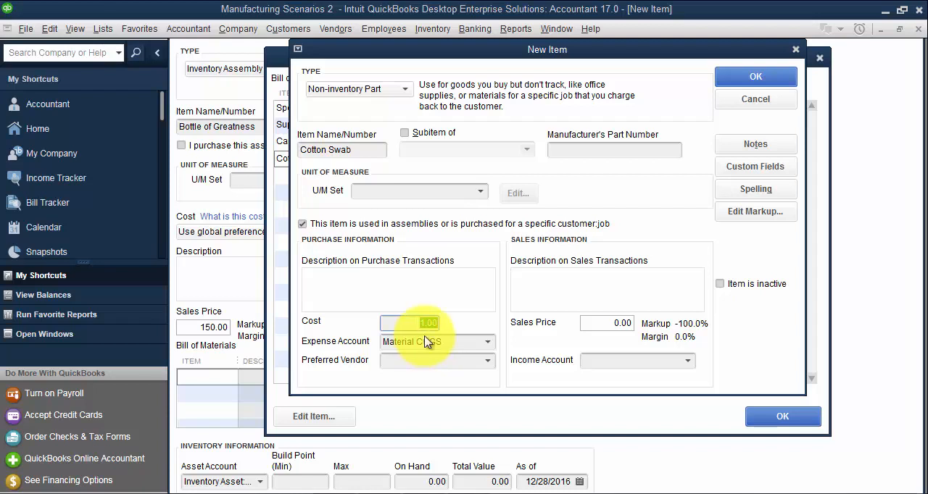
{"action": "left_click", "coordinate": [610, 361]}
{"action": "type", "text": "MISC COGS"}
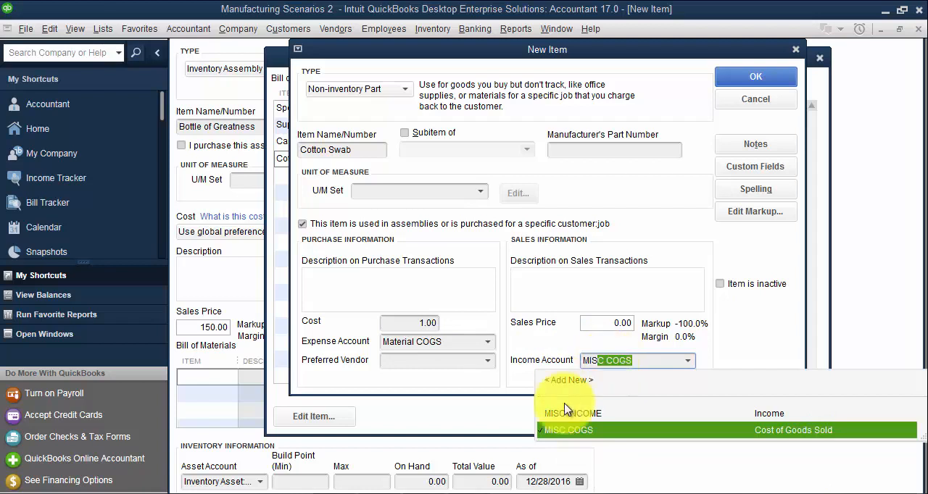
{"action": "left_click", "coordinate": [561, 413]}
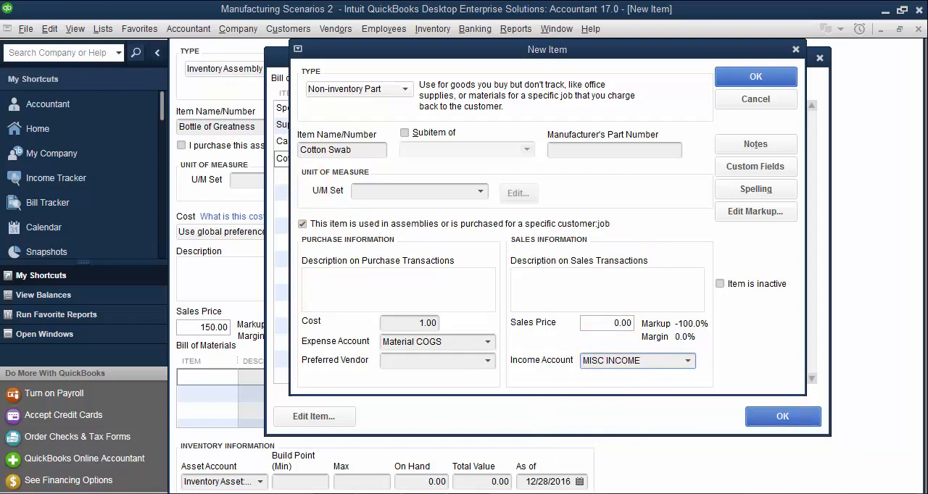
{"action": "left_click", "coordinate": [768, 74]}
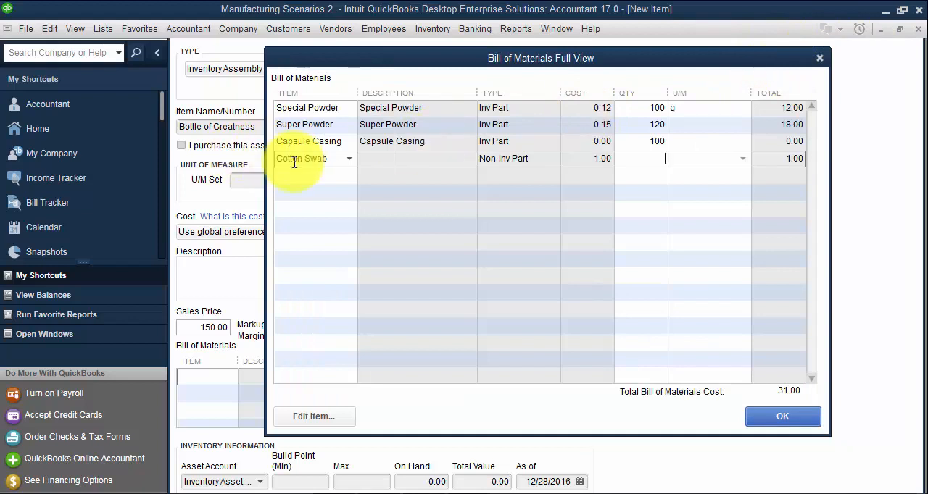
- Set the bill of materials quantity of Cotton Swab to 0.02
{"action": "left_click", "coordinate": [658, 159]}
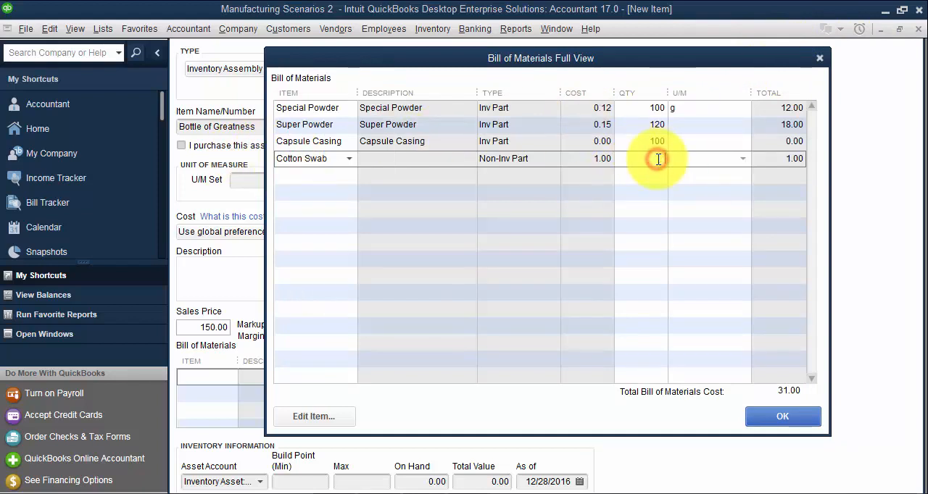
{"action": "type", "text": ".02"}
{"action": "key", "text": "Tab"}
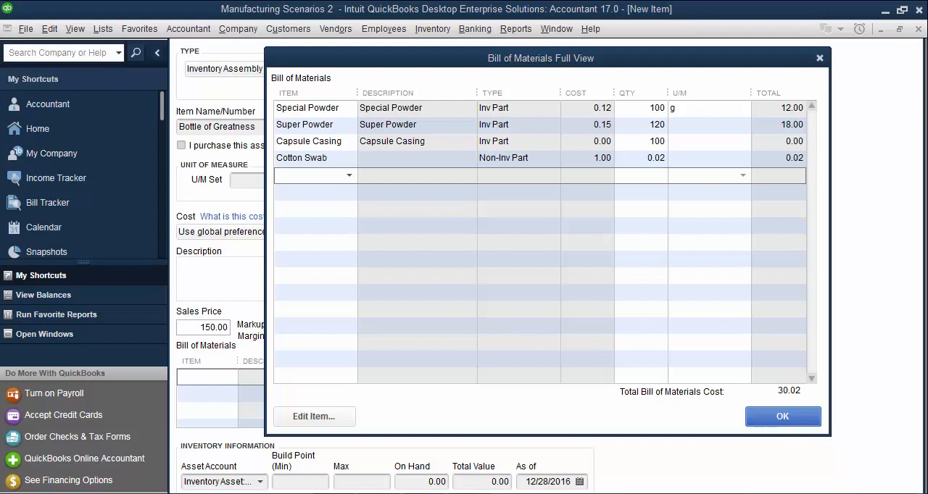
- Start a new service item for assembly labor on the fifth bill of materials line
{"action": "left_click", "coordinate": [306, 181]}
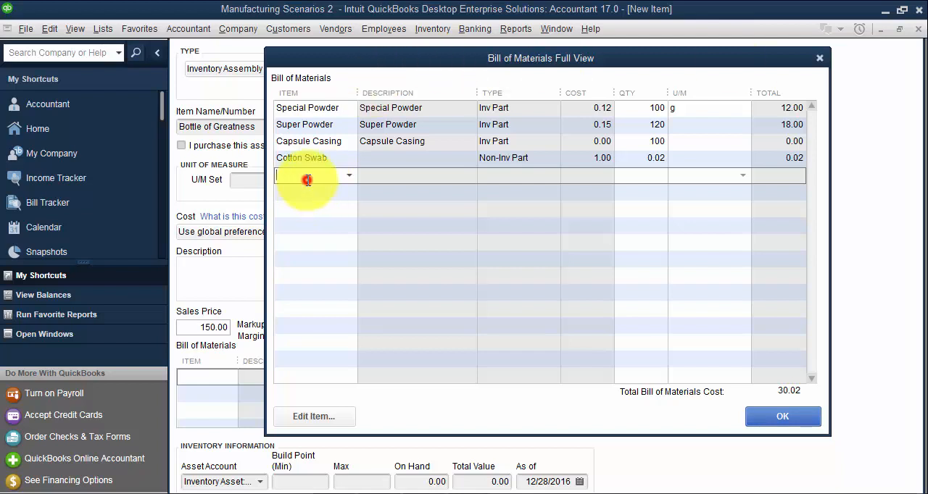
{"action": "type", "text": "Labor W"}
{"action": "key", "text": "BackSpace"}
{"action": "key", "text": "BackSpace"}
{"action": "key", "text": "BackSpace"}
{"action": "key", "text": "BackSpace"}
{"action": "key", "text": "BackSpace"}
{"action": "key", "text": "BackSpace"}
{"action": "type", "text": "Assembly Labo"}
{"action": "key", "text": "Tab"}
{"action": "key", "text": "Return"}
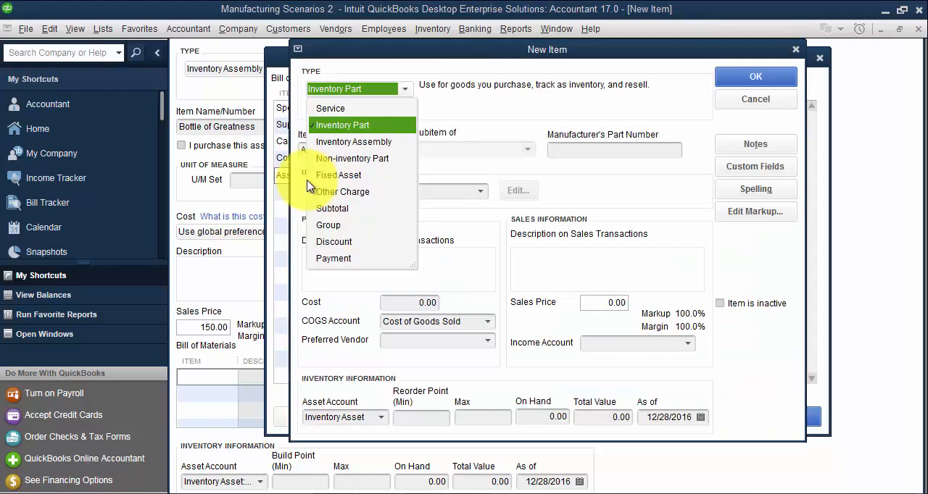
{"action": "left_click", "coordinate": [355, 108]}
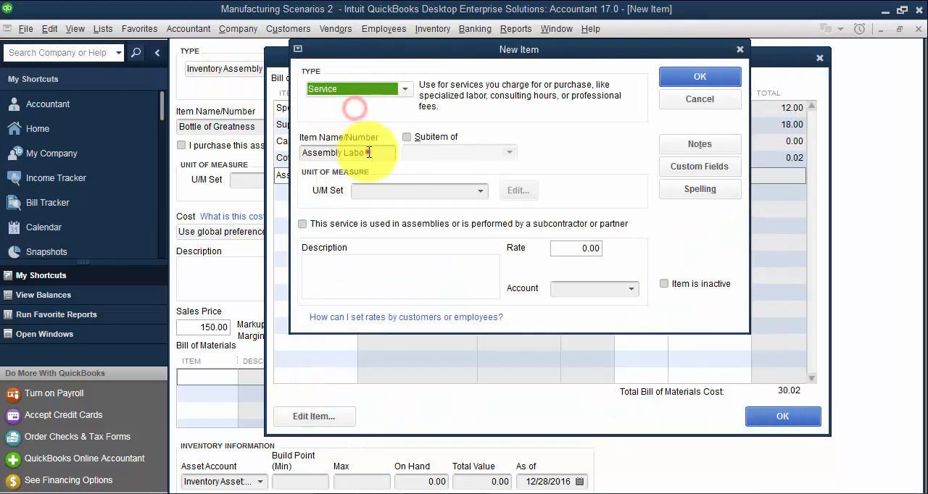
- Complete the item name as Assembly Labor and mark the service as used in assemblies
{"action": "left_click", "coordinate": [384, 153]}
{"action": "type", "text": "r"}
{"action": "left_click", "coordinate": [299, 224]}
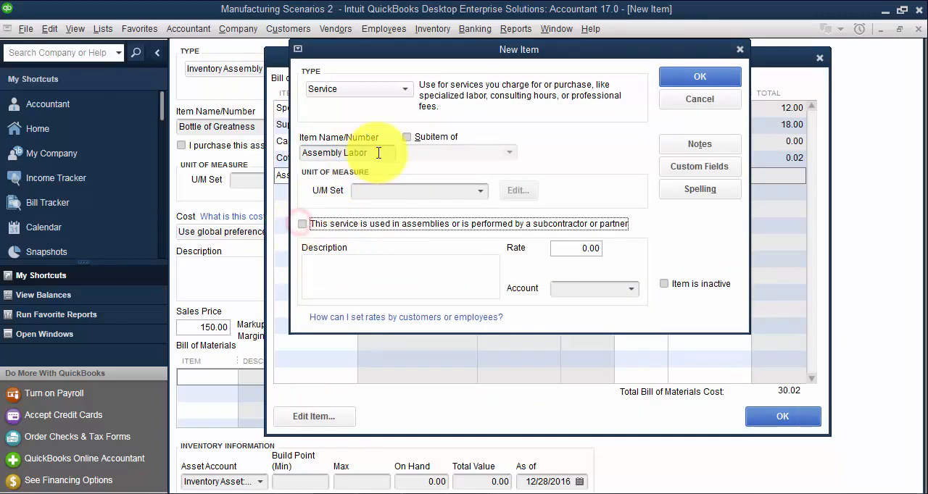
{"action": "left_click", "coordinate": [300, 223]}
- Copy the item name Assembly Labor into its description on purchase transactions and set its cost to 1.00
{"action": "left_click", "coordinate": [376, 149]}
{"action": "left_click_drag", "start_coordinate": [376, 150], "coordinate": [311, 150]}
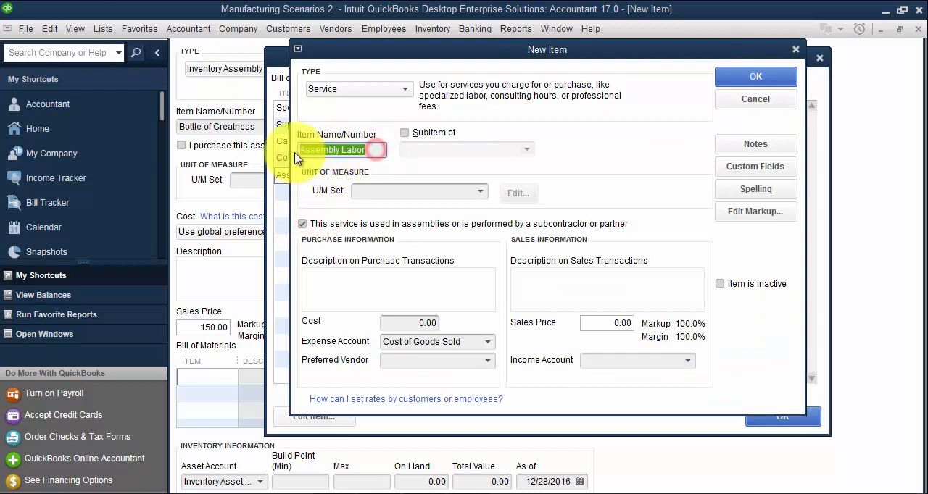
{"action": "key", "text": "ctrl+c"}
{"action": "left_click", "coordinate": [381, 286]}
{"action": "key", "text": "ctrl+v"}
{"action": "key", "text": "Tab"}
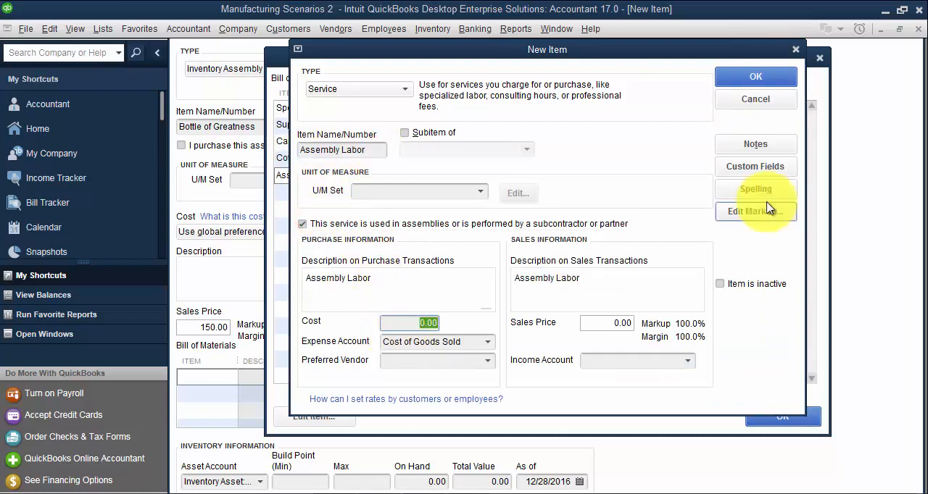
{"action": "type", "text": "1"}
{"action": "key", "text": "Tab"}
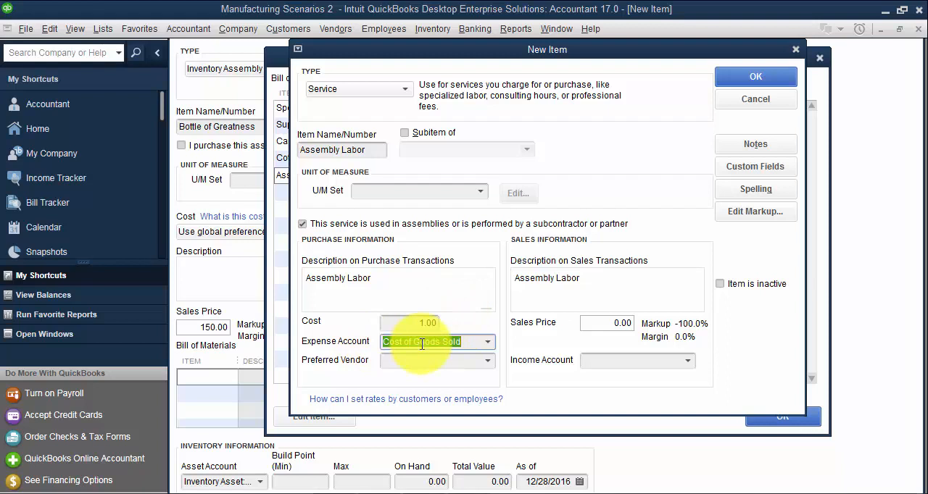
- Create an Other Current Asset account named WIP Labor under Inventory Asset as Assembly Labor's expense account
{"action": "type", "text": "WiP Labor"}
{"action": "key", "text": "Tab"}
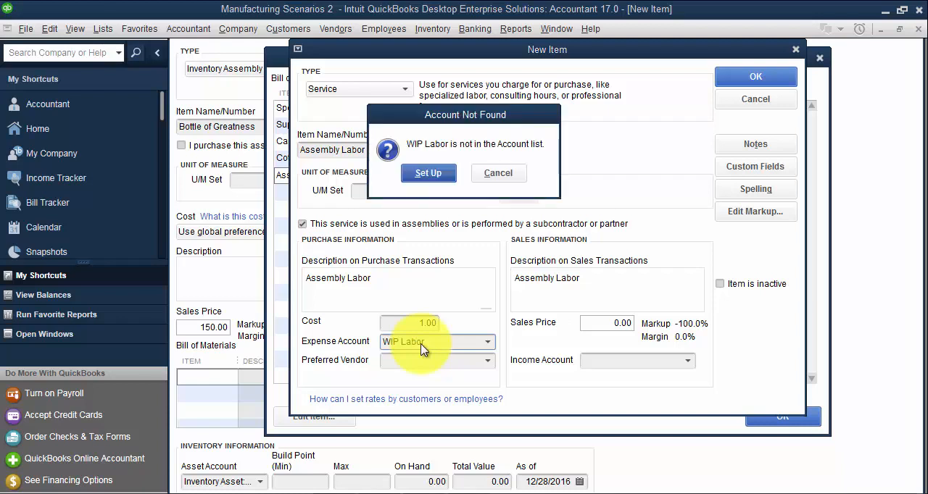
{"action": "left_click", "coordinate": [428, 174]}
{"action": "left_click", "coordinate": [424, 109]}
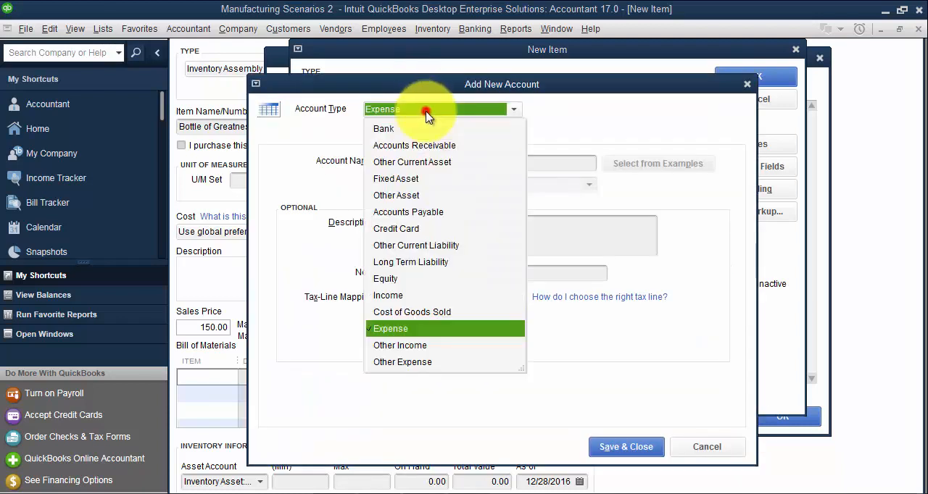
{"action": "left_click", "coordinate": [397, 162]}
{"action": "left_click", "coordinate": [386, 185]}
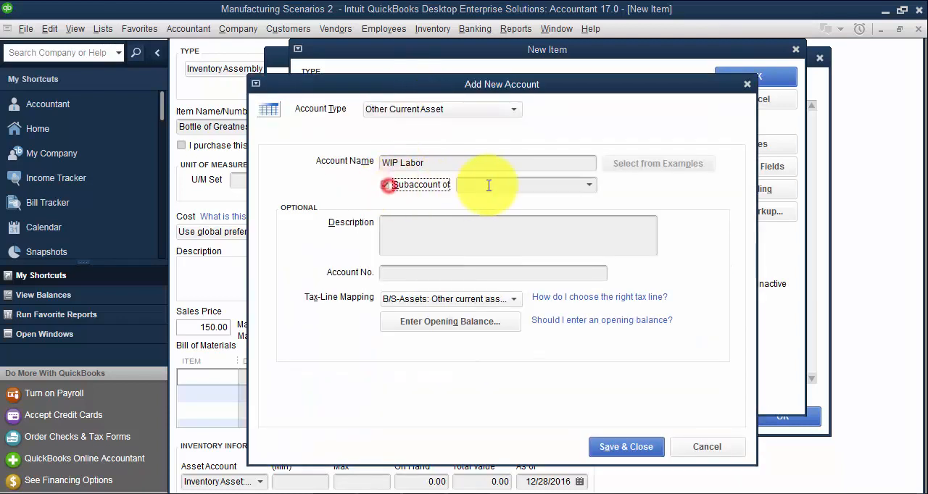
{"action": "left_click", "coordinate": [489, 185]}
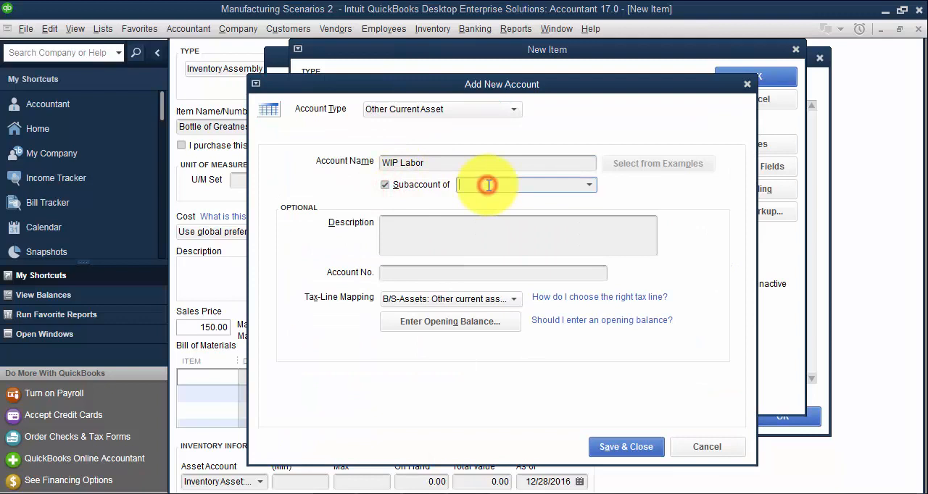
{"action": "left_click", "coordinate": [426, 232]}
{"action": "left_click", "coordinate": [627, 448]}
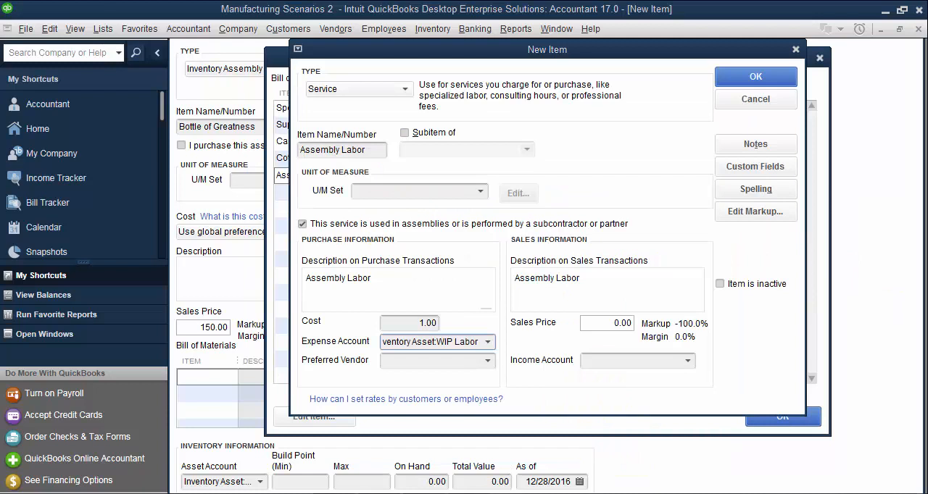
- Save Assembly Labor with MISC INCOME as its income account and set its bill of materials quantity to 18
{"action": "left_click", "coordinate": [607, 360]}
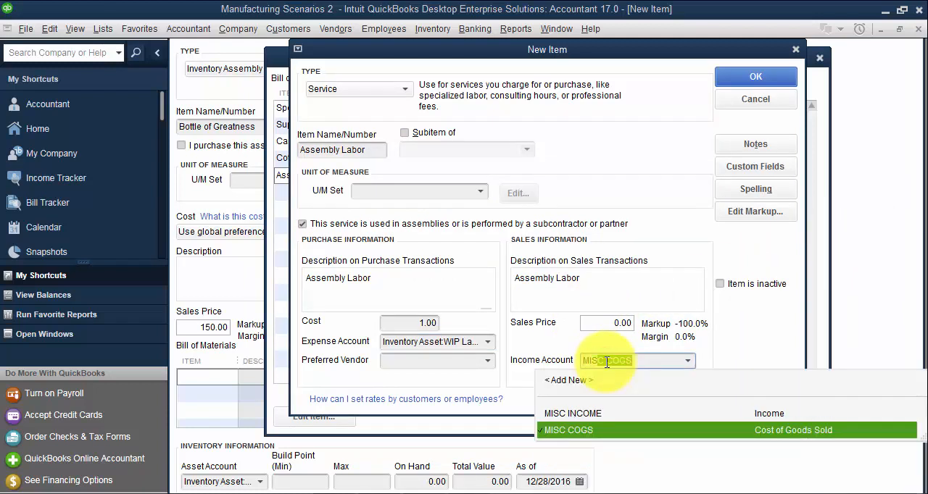
{"action": "left_click", "coordinate": [596, 414]}
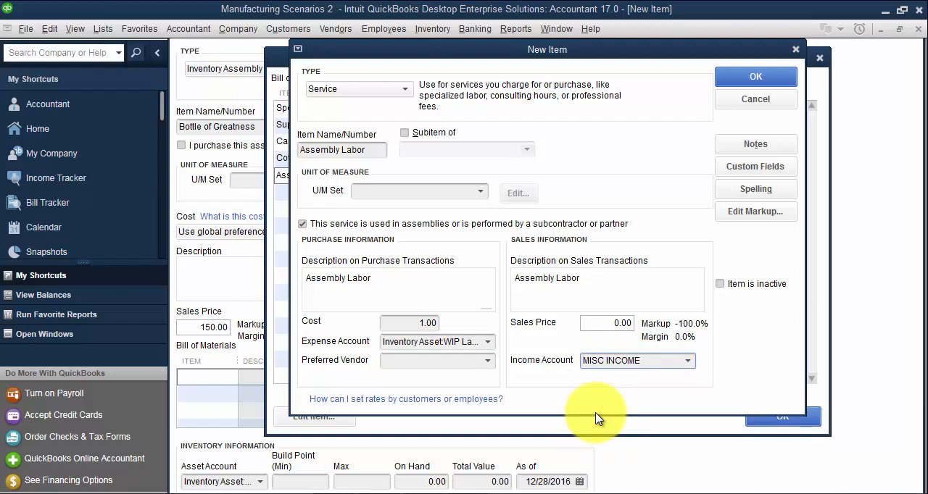
{"action": "left_click", "coordinate": [768, 72]}
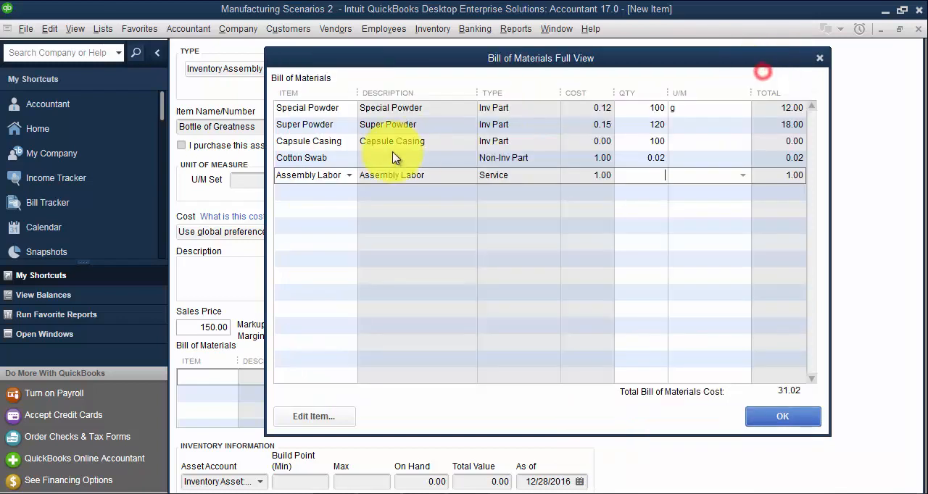
{"action": "left_click", "coordinate": [656, 182]}
{"action": "type", "text": "18"}
{"action": "key", "text": "Tab"}
{"action": "key", "text": "Tab"}
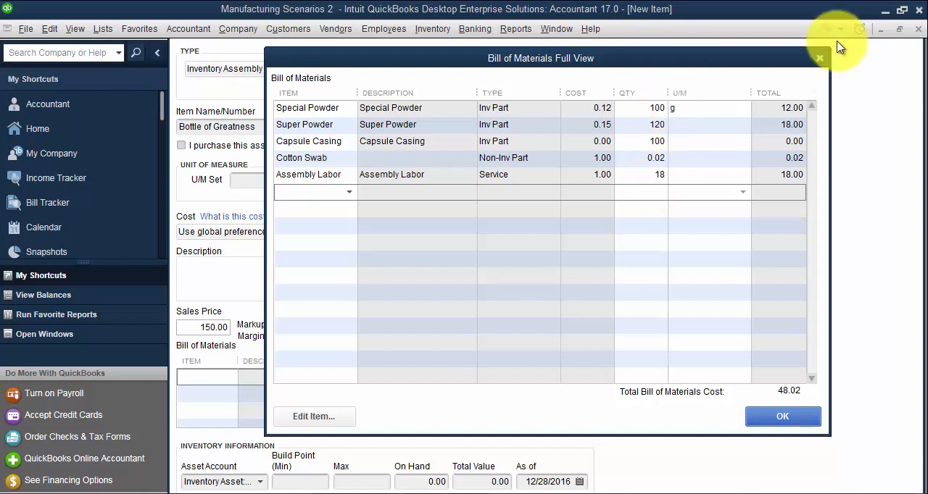
- Add a new service item named Machining on the sixth bill of materials line and mark it as used in assemblies
{"action": "left_click", "coordinate": [316, 190]}
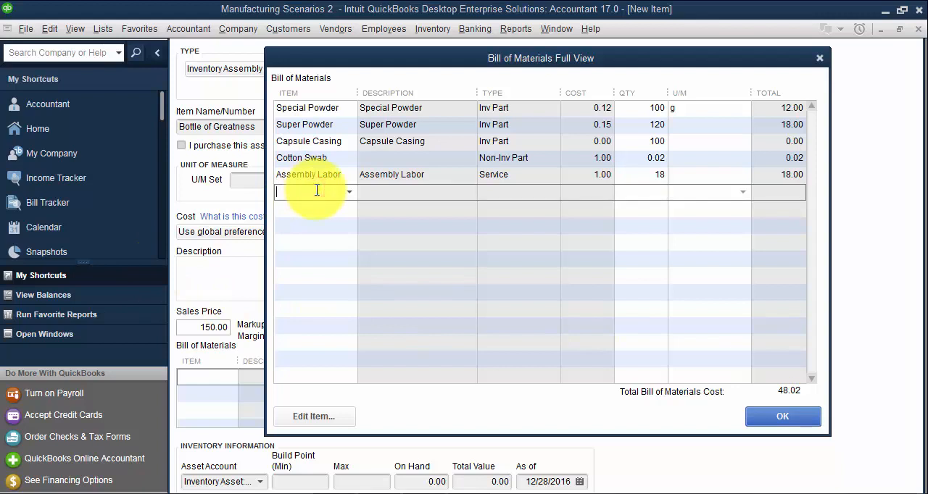
{"action": "type", "text": "Machining"}
{"action": "key", "text": "Tab"}
{"action": "key", "text": "Return"}
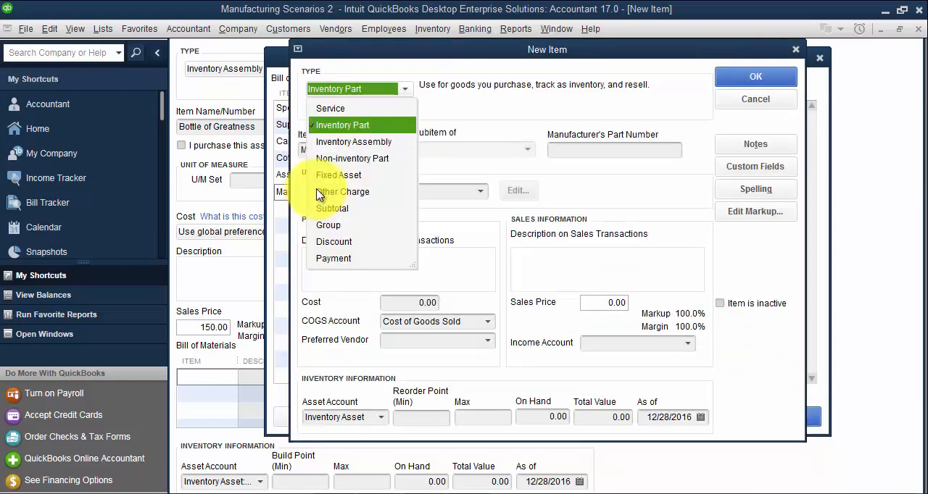
{"action": "left_click", "coordinate": [351, 106]}
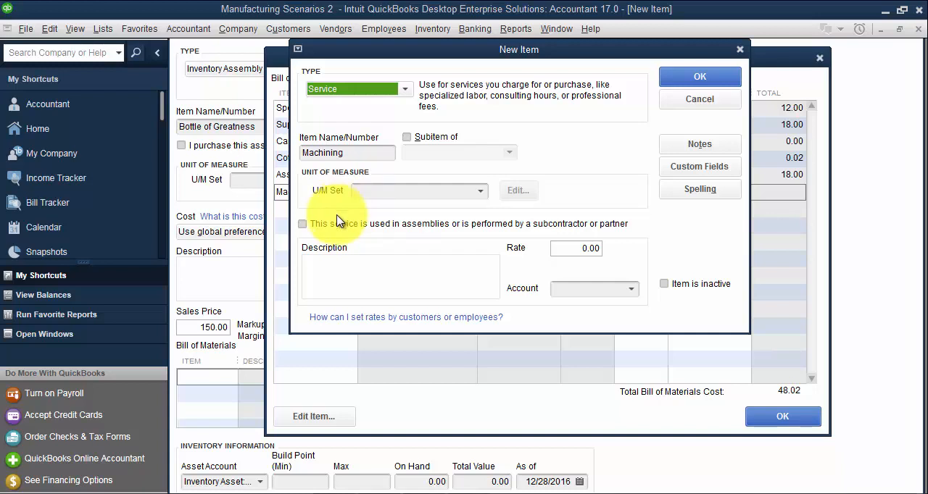
{"action": "left_click", "coordinate": [302, 223]}
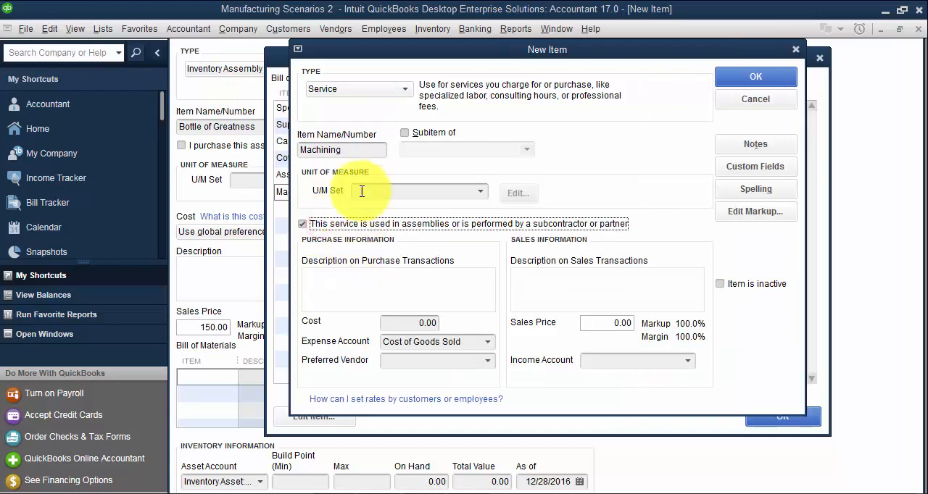
- Copy the item name Machining into its description on purchase transactions and set its cost to 1.00
{"action": "double_click", "coordinate": [334, 148]}
{"action": "key", "text": "ctrl+c"}
{"action": "left_click", "coordinate": [345, 286]}
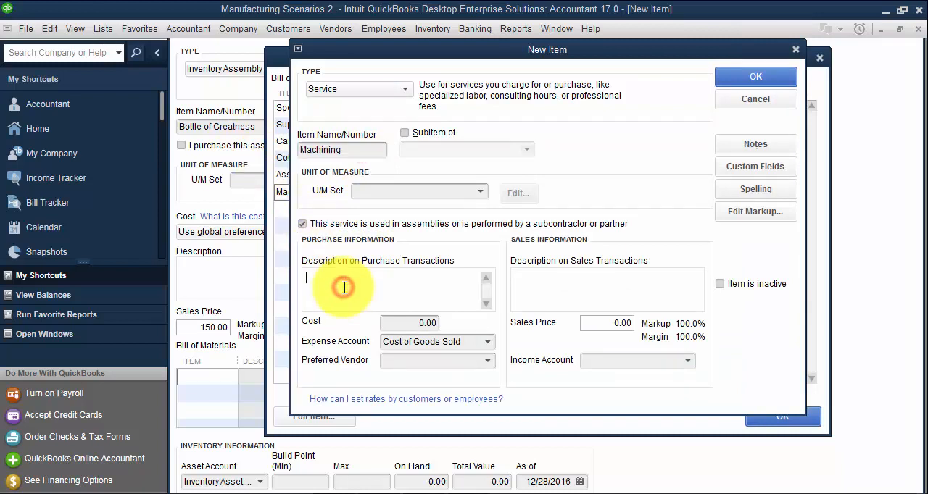
{"action": "key", "text": "ctrl+v"}
{"action": "key", "text": "Tab"}
{"action": "type", "text": "1.00"}
{"action": "key", "text": "Tab"}
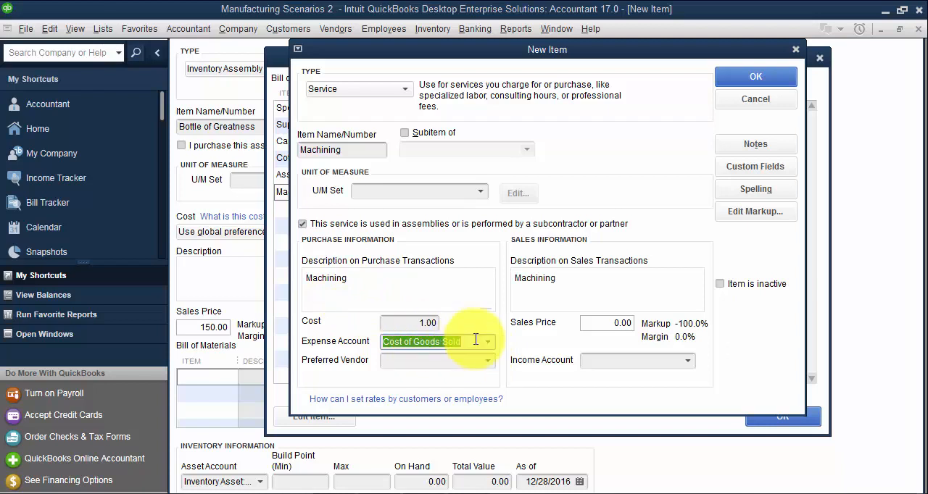
- Create an Other Current Asset account named WIP Machining under Inventory Asset as Machining's expense account
{"action": "type", "text": "WIP Machin"}
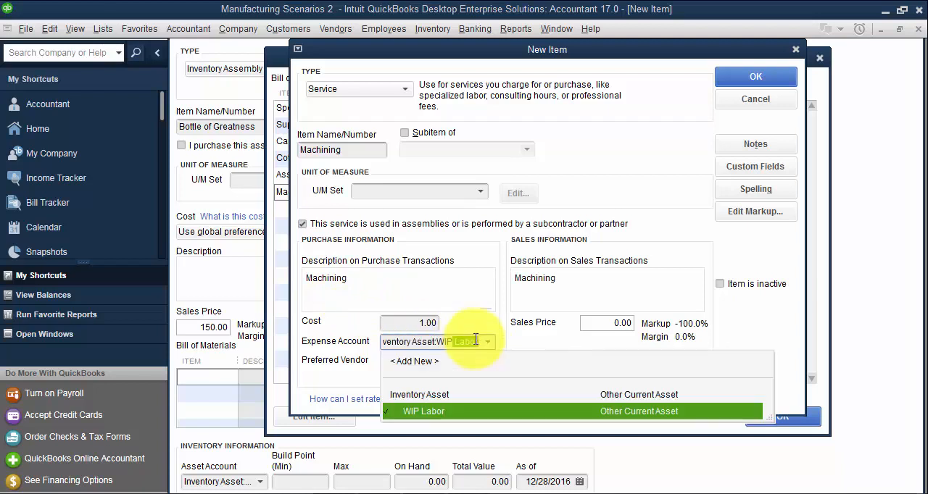
{"action": "type", "text": "ing"}
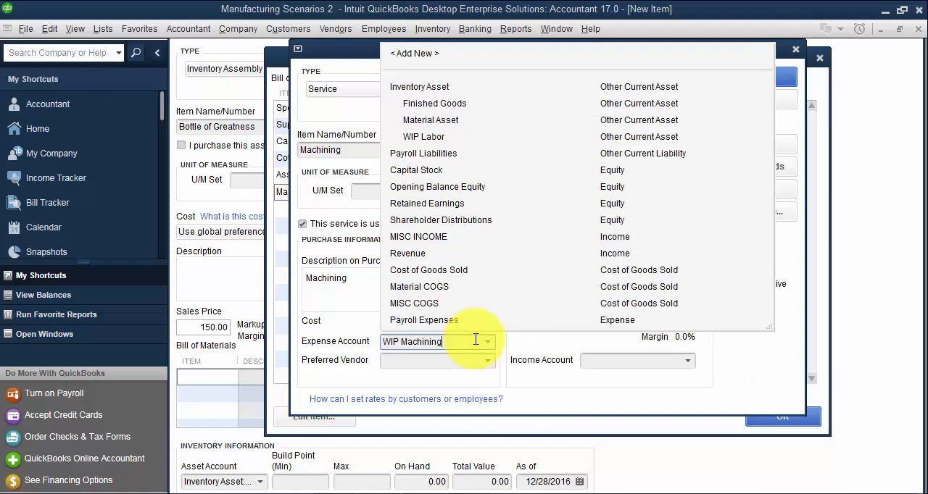
{"action": "key", "text": "Tab"}
{"action": "key", "text": "Return"}
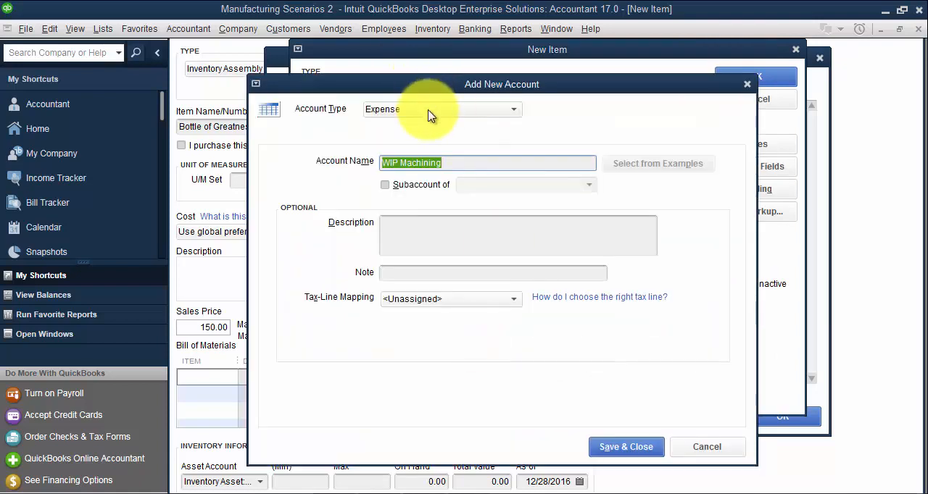
{"action": "left_click", "coordinate": [424, 108]}
{"action": "left_click", "coordinate": [414, 161]}
{"action": "left_click", "coordinate": [414, 182]}
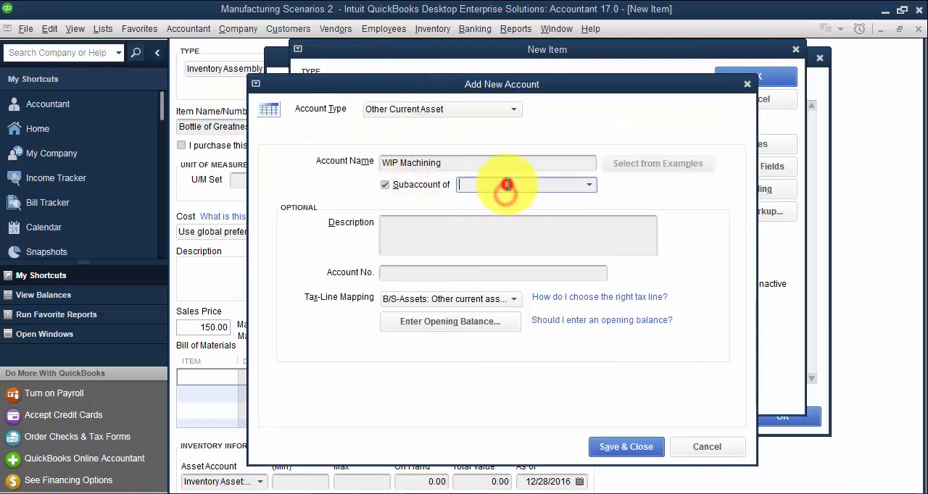
{"action": "left_click", "coordinate": [508, 185]}
{"action": "left_click", "coordinate": [623, 239]}
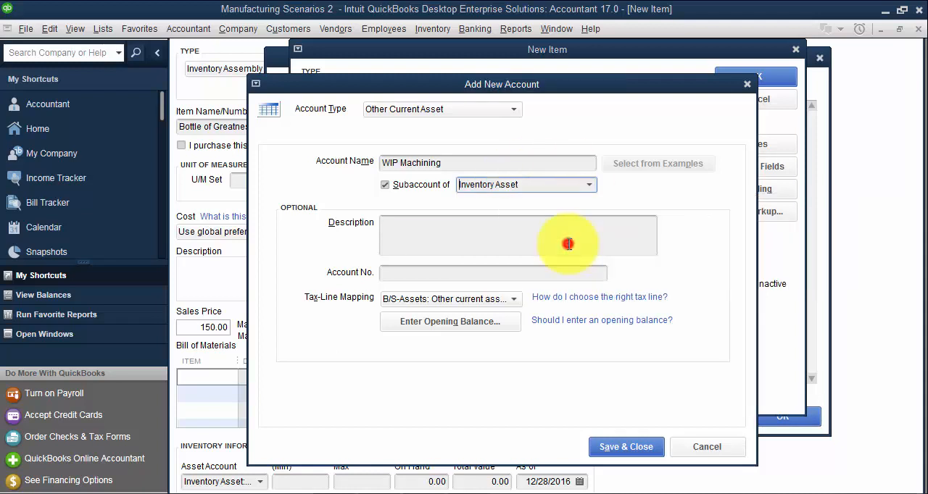
{"action": "left_click", "coordinate": [615, 453]}
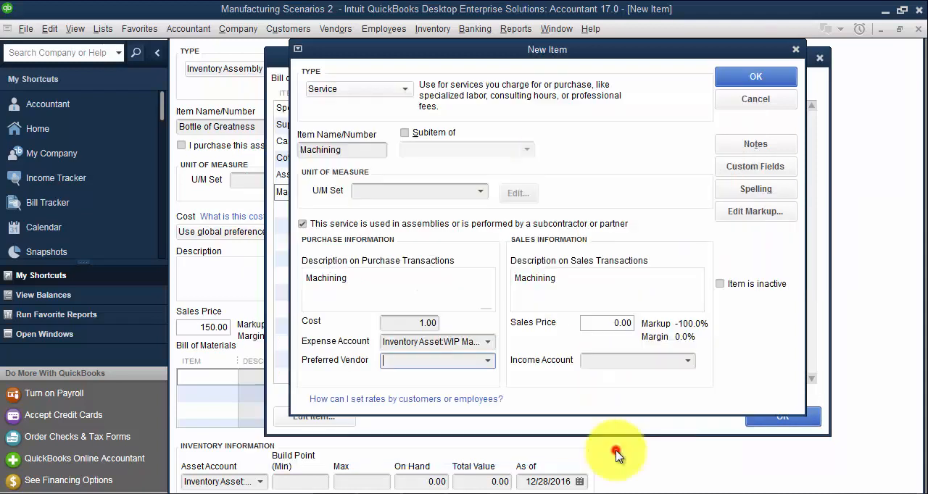
- Save Machining with MISC INCOME as its income account and set its bill of materials quantity to 12
{"action": "left_click", "coordinate": [665, 371]}
{"action": "type", "text": "m"}
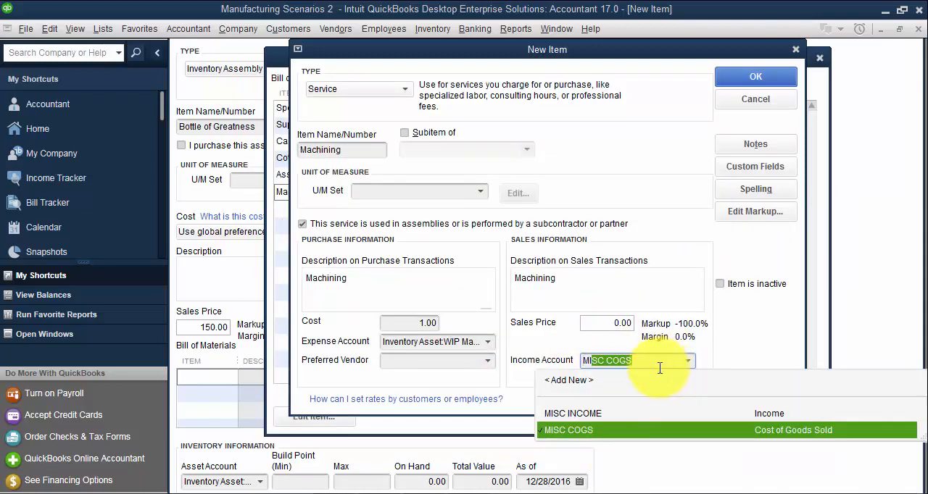
{"action": "left_click", "coordinate": [594, 414]}
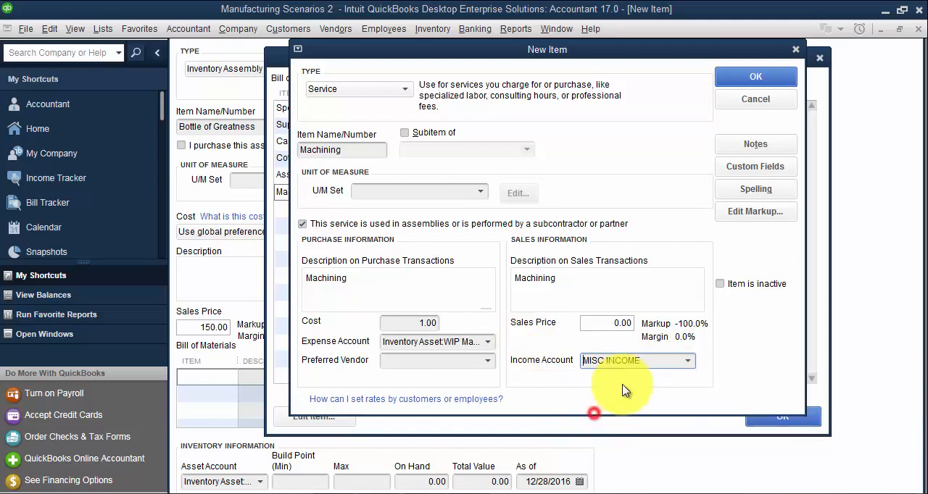
{"action": "left_click", "coordinate": [757, 76]}
{"action": "type", "text": "12"}
{"action": "key", "text": "Tab"}
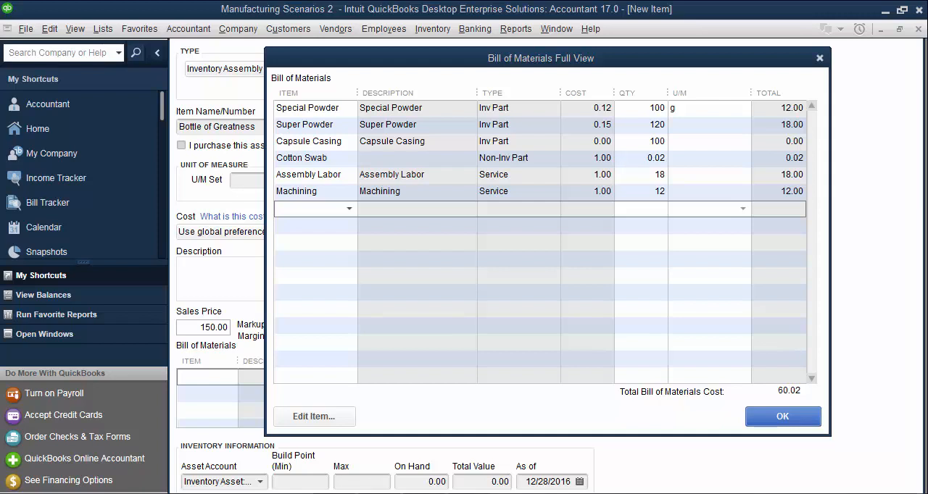
- Start a new inventory part item named Bottles on the seventh bill of materials line
{"action": "left_click", "coordinate": [292, 210]}
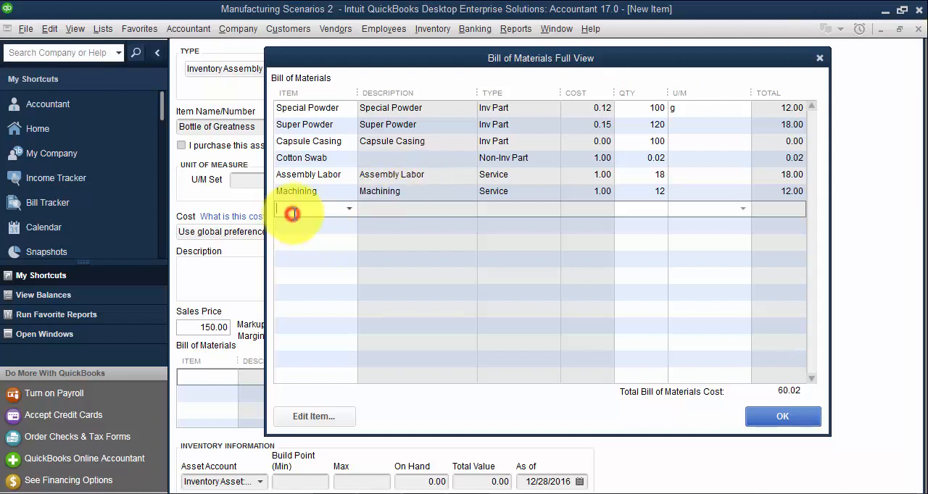
{"action": "type", "text": "Bottles"}
{"action": "key", "text": "Tab"}
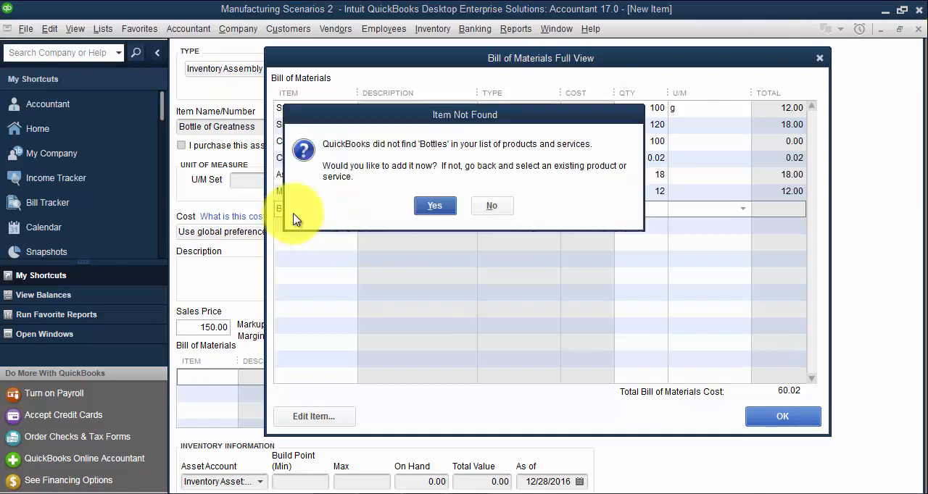
{"action": "key", "text": "Return"}
{"action": "left_click", "coordinate": [384, 126]}
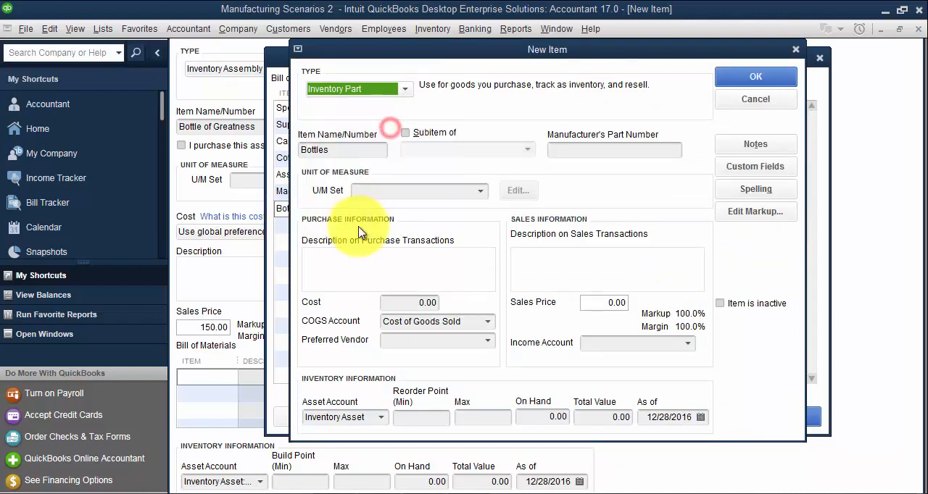
- Assign Bottles the MISC COGS, MISC INCOME and Material Asset accounts for COGS, income and asset, and save the item
{"action": "left_click", "coordinate": [487, 325]}
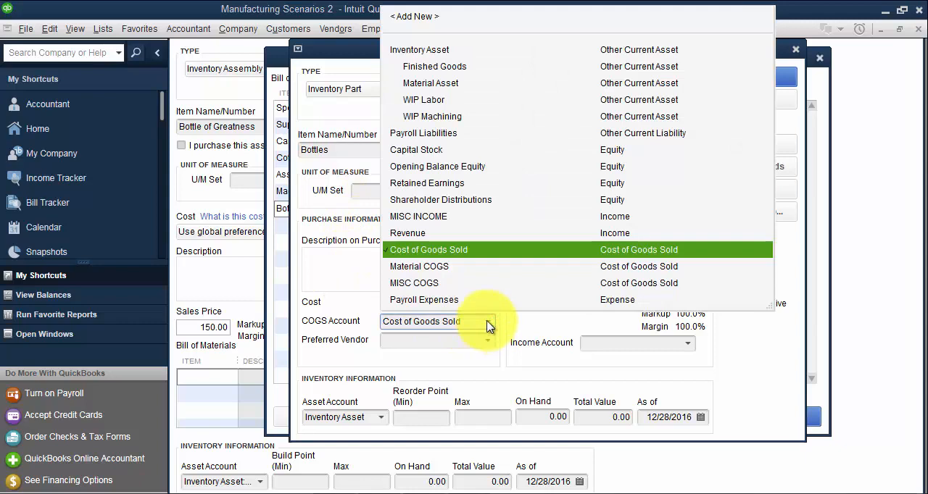
{"action": "left_click", "coordinate": [426, 283]}
{"action": "left_click", "coordinate": [687, 343]}
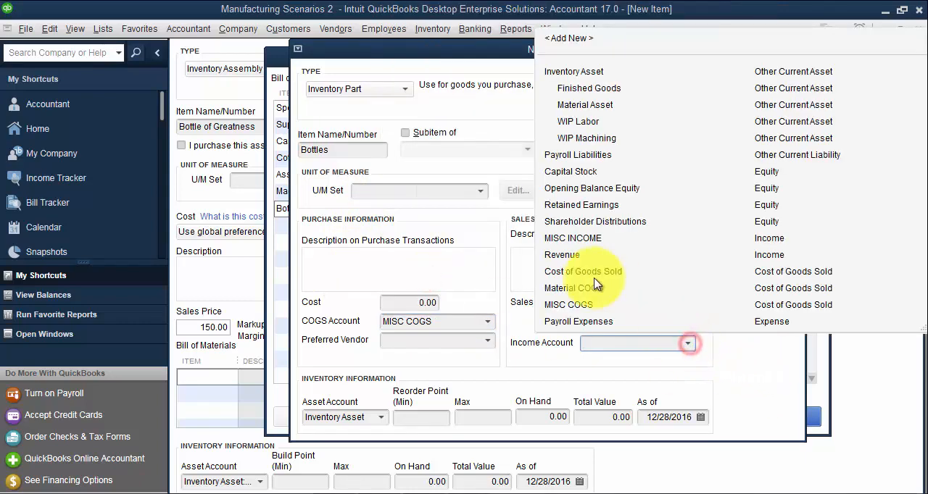
{"action": "left_click", "coordinate": [585, 242]}
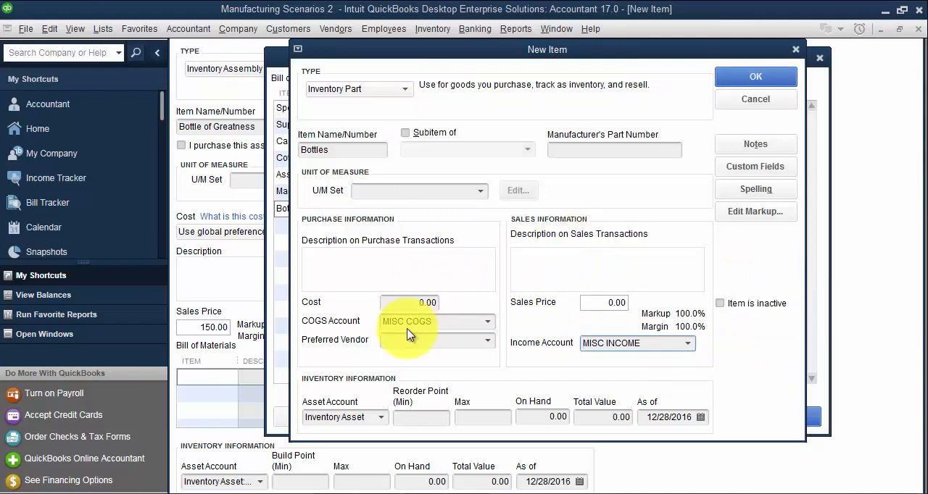
{"action": "left_click", "coordinate": [381, 419]}
{"action": "left_click", "coordinate": [353, 179]}
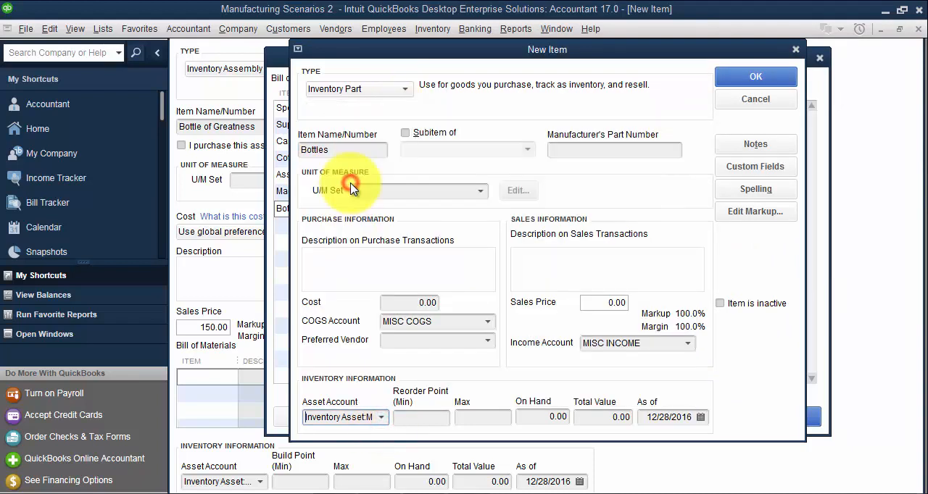
{"action": "left_click", "coordinate": [734, 77]}
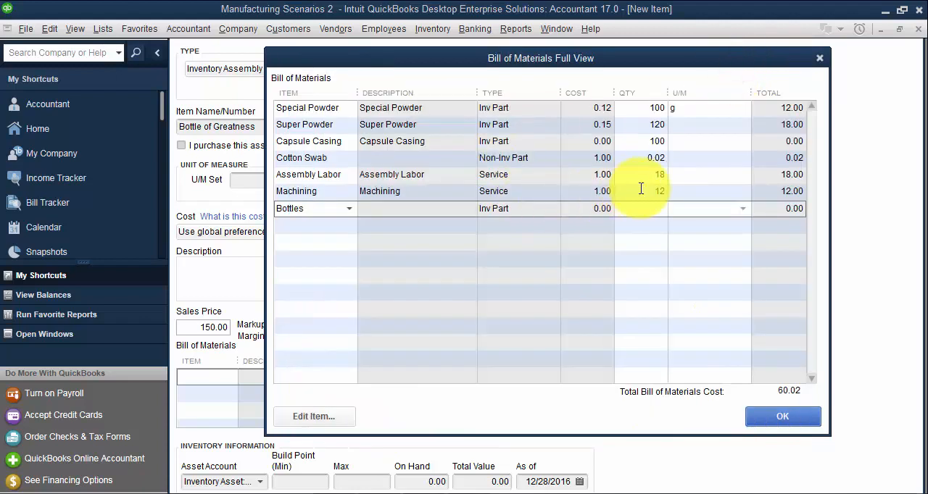
- Set the Bottles quantity to 1 and save the Bottle of Greatness assembly with its bill of materials
{"action": "type", "text": "1"}
{"action": "key", "text": "Tab"}
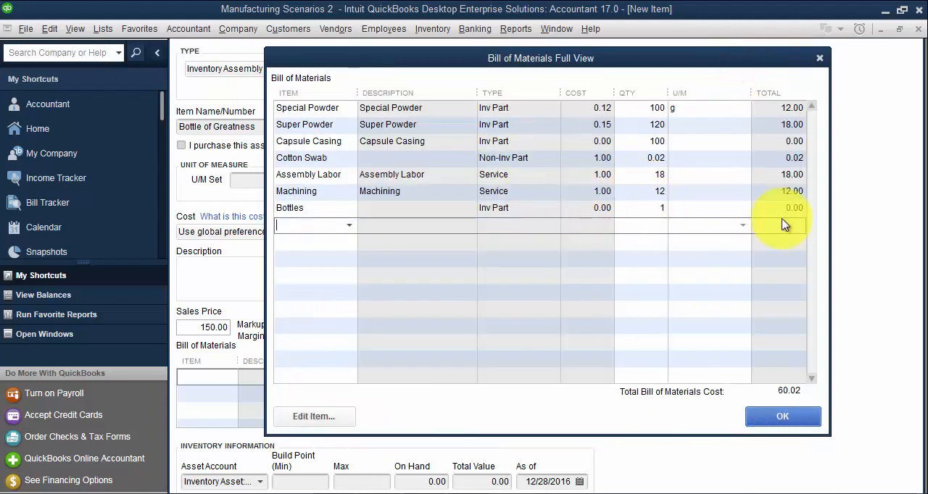
{"action": "left_click", "coordinate": [782, 418]}
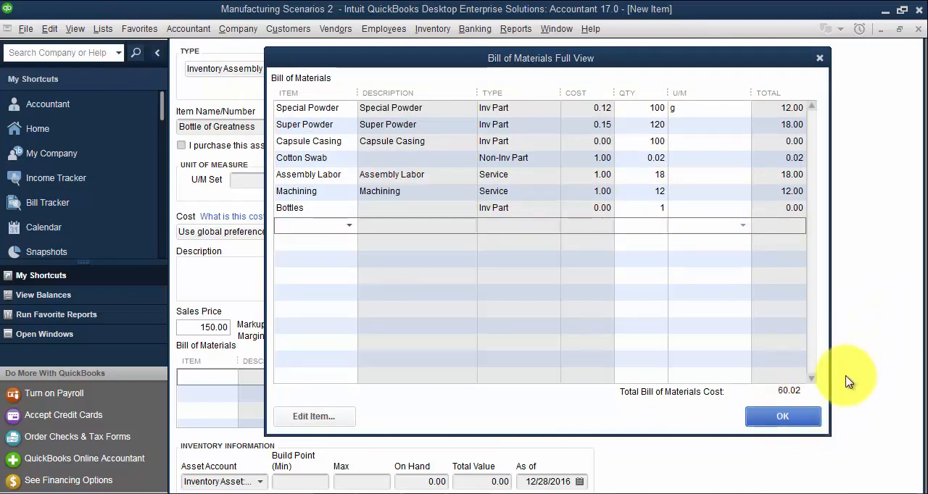
{"action": "left_click", "coordinate": [790, 418]}
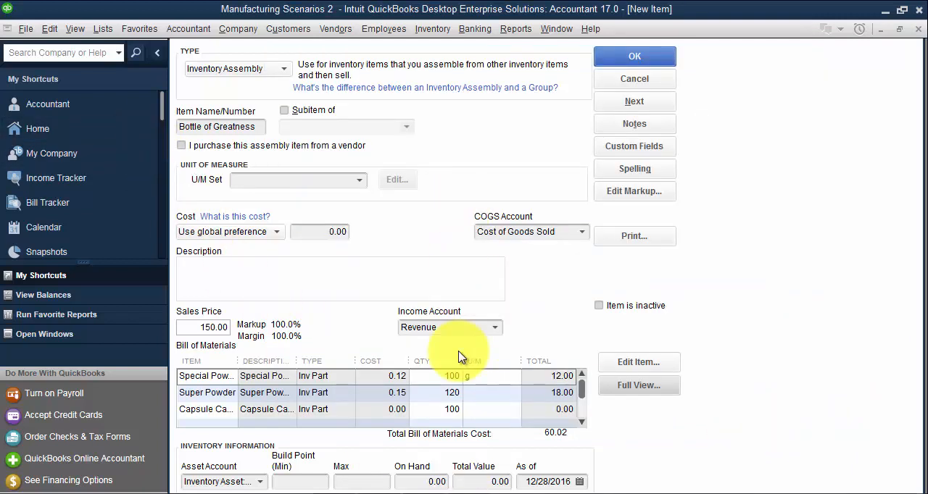
{"action": "left_click", "coordinate": [635, 57]}
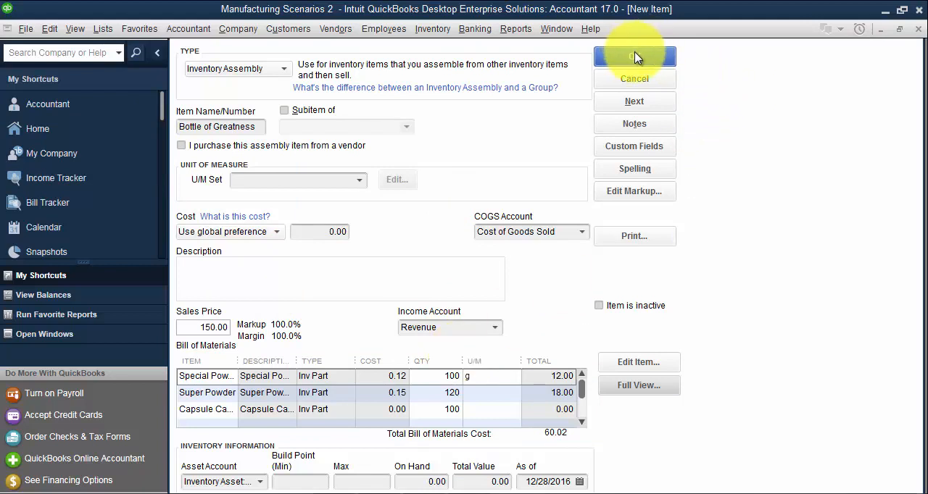
{"action": "left_click", "coordinate": [635, 57]}
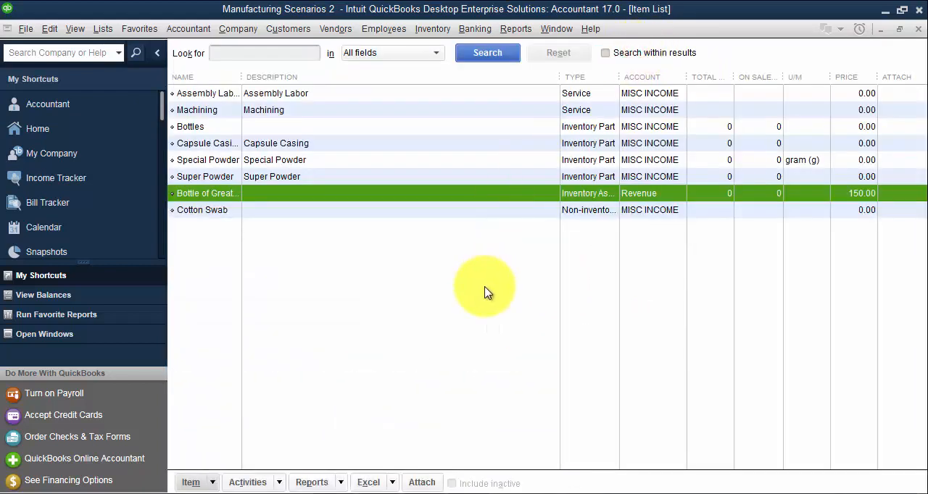
- Start a new vendor bill for ABC Machine Company, quick-adding the company to the vendor list
{"action": "left_click", "coordinate": [335, 28]}
{"action": "left_click", "coordinate": [346, 82]}
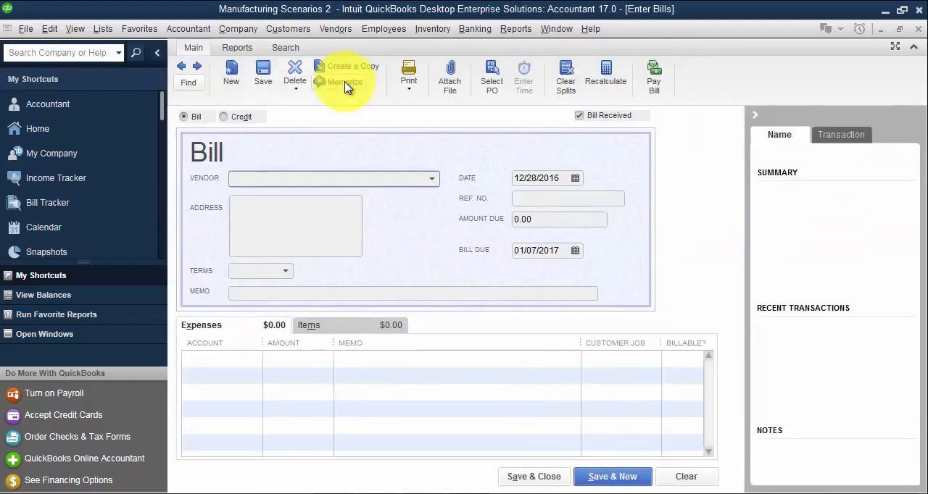
{"action": "type", "text": "ABC Mach"}
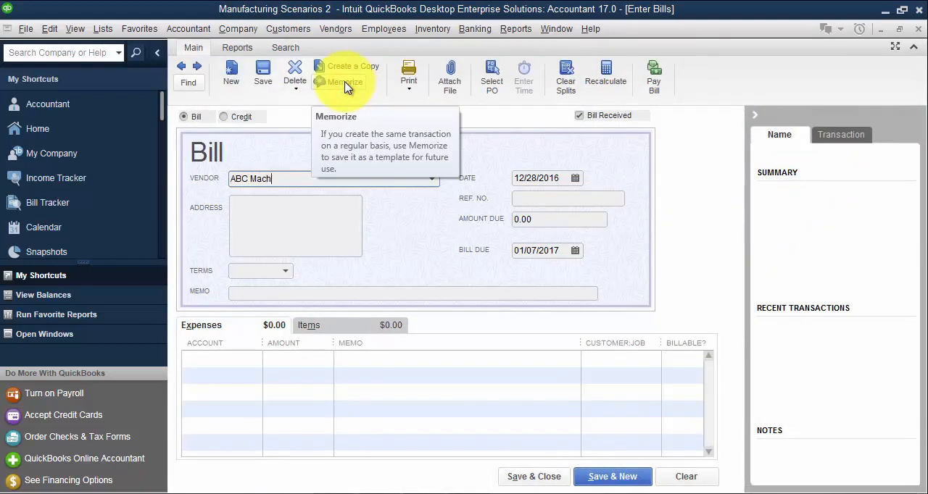
{"action": "type", "text": "ine Company"}
{"action": "key", "text": "Tab"}
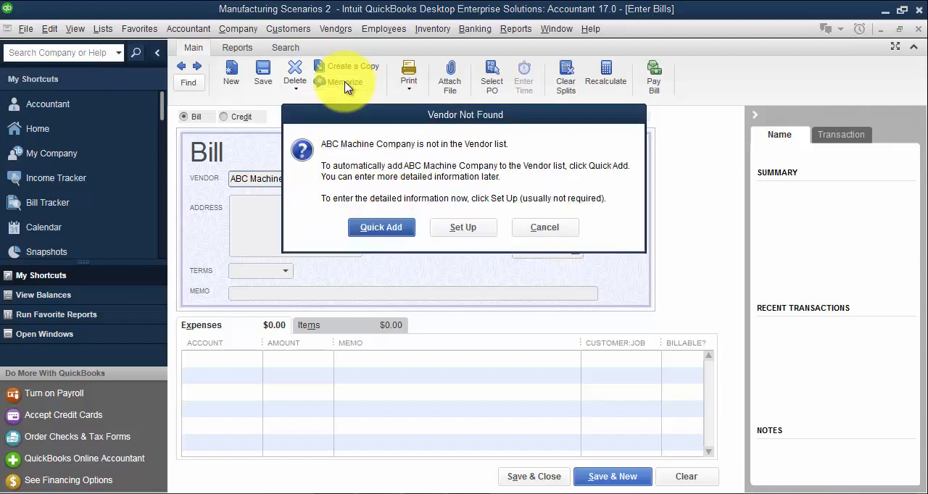
{"action": "left_click", "coordinate": [373, 233]}
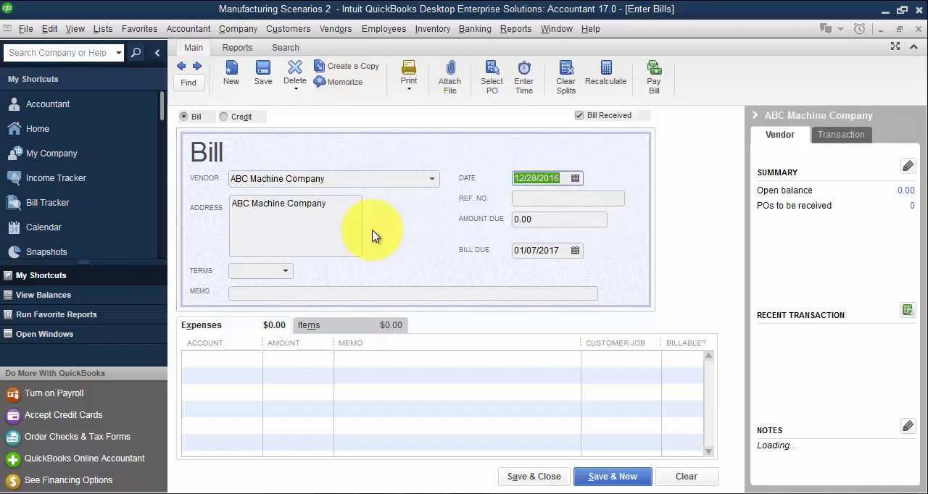
- Set the amount due on the ABC Machine Company bill to 1,500.00
{"action": "key", "text": "Tab"}
{"action": "left_click", "coordinate": [524, 219]}
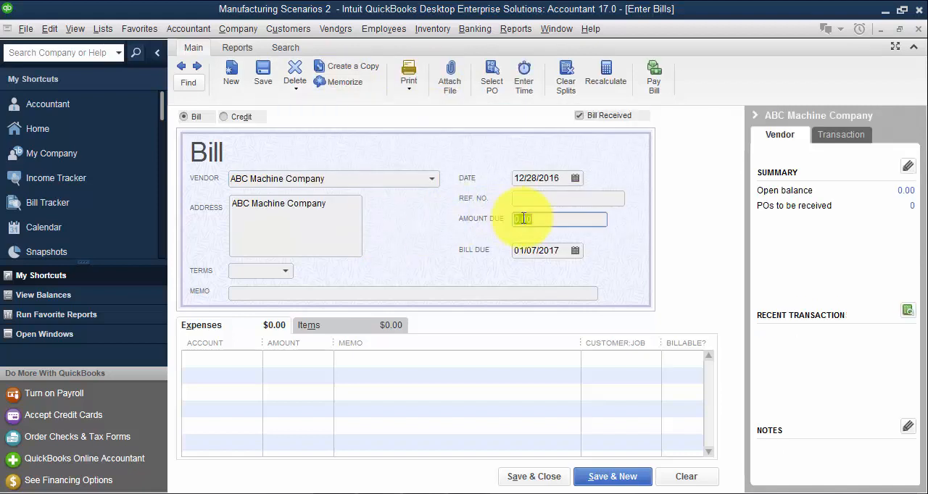
{"action": "type", "text": "1500"}
{"action": "key", "text": "Tab"}
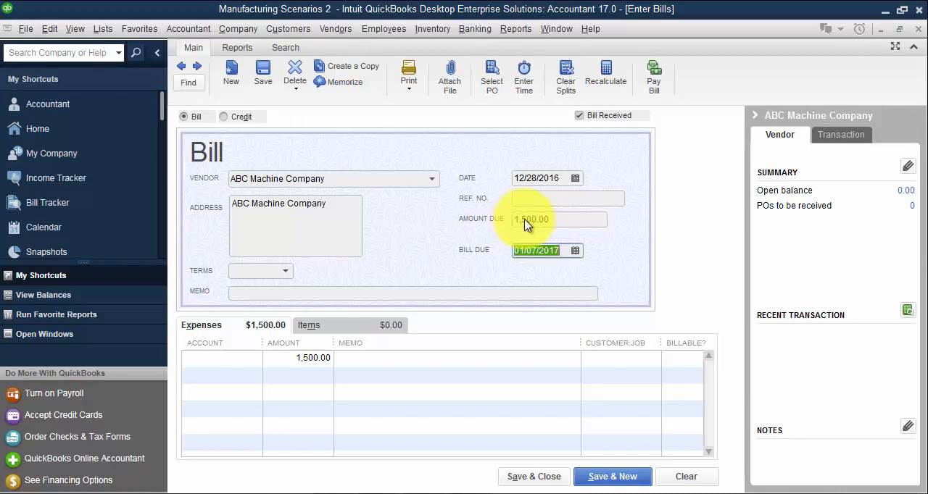
- Add a Machining item line with an amount of 1,500.00, and save the bill to start a new one
{"action": "left_click", "coordinate": [308, 325]}
{"action": "left_click", "coordinate": [244, 357]}
{"action": "type", "text": "Machining"}
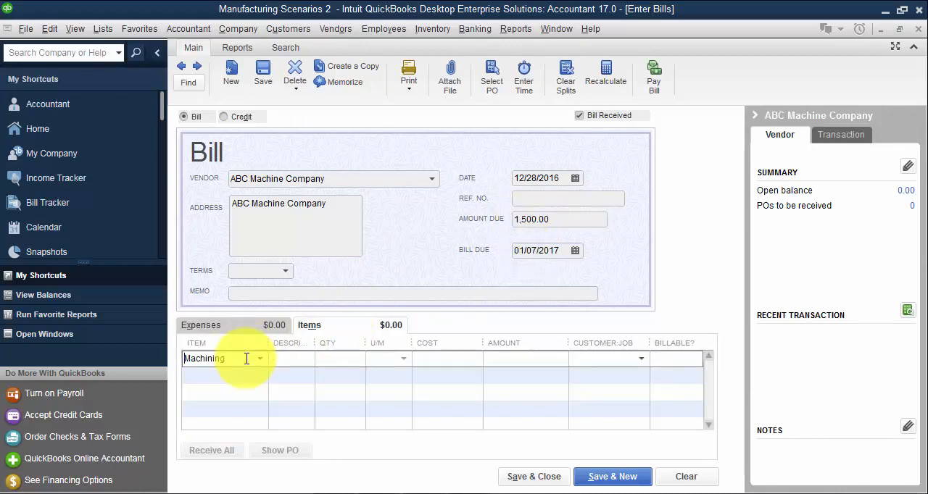
{"action": "key", "text": "Tab"}
{"action": "key", "text": "Tab"}
{"action": "key", "text": "Tab"}
{"action": "key", "text": "Tab"}
{"action": "key", "text": "Tab"}
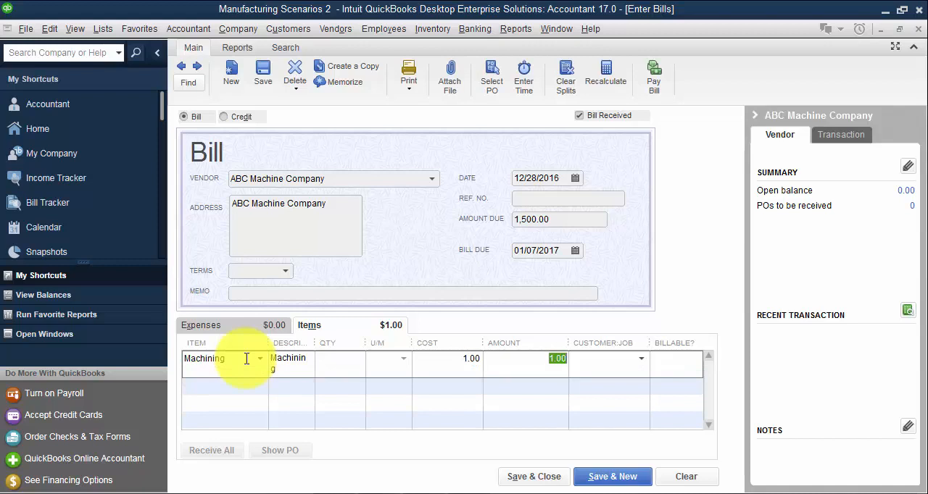
{"action": "type", "text": "1,500"}
{"action": "key", "text": "Tab"}
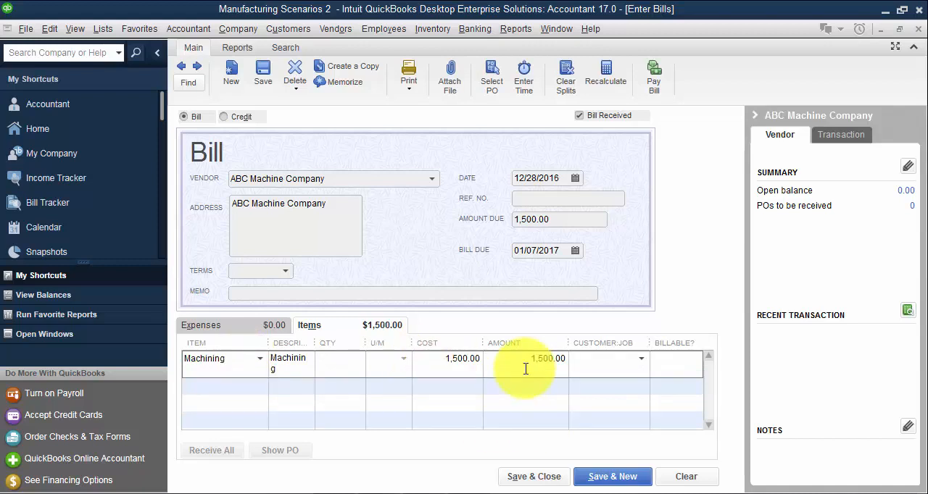
{"action": "left_click", "coordinate": [605, 479]}
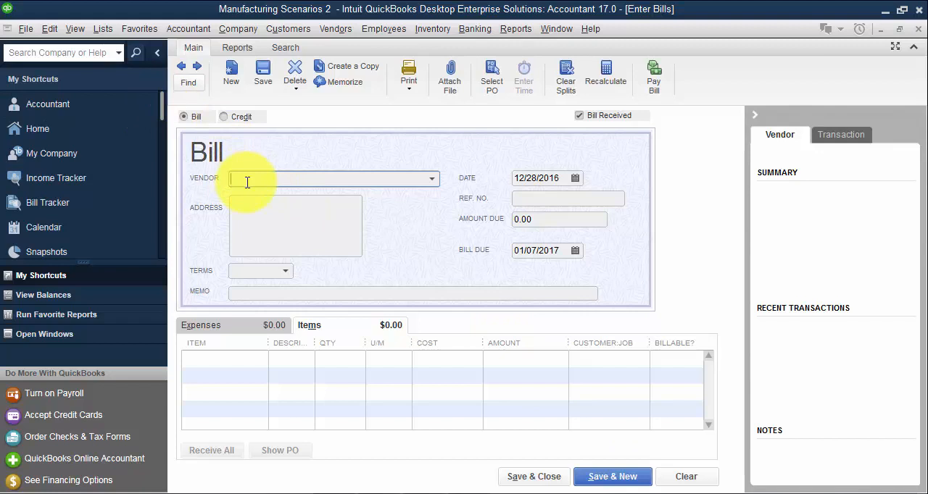
- Assign the new bill to Sample Vendor and add a Special Powder item line with a quantity of 800 lb
{"action": "type", "text": "Sample Vendor"}
{"action": "key", "text": "Tab"}
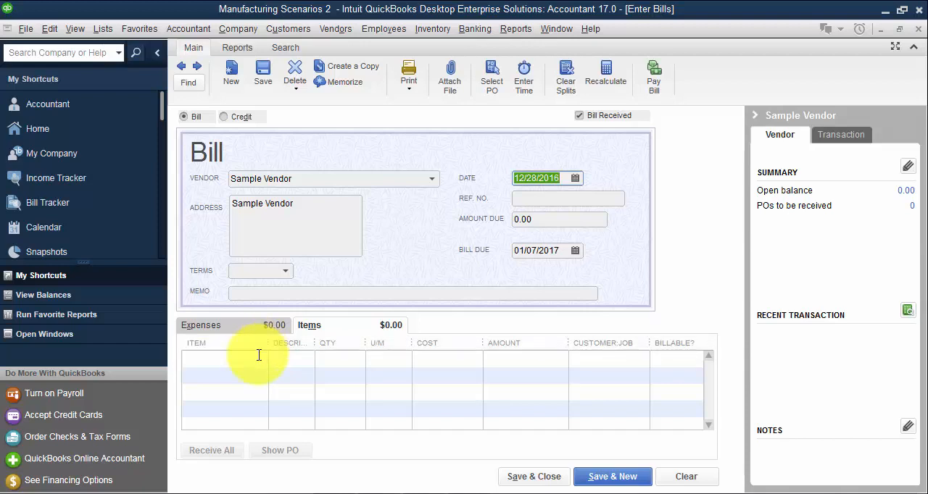
{"action": "left_click", "coordinate": [259, 355]}
{"action": "type", "text": "Special Powder"}
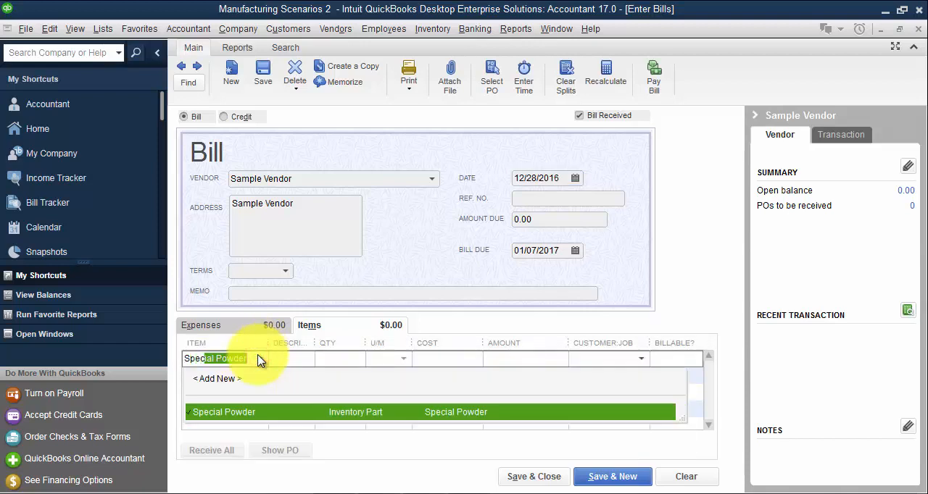
{"action": "key", "text": "Tab"}
{"action": "type", "text": "800"}
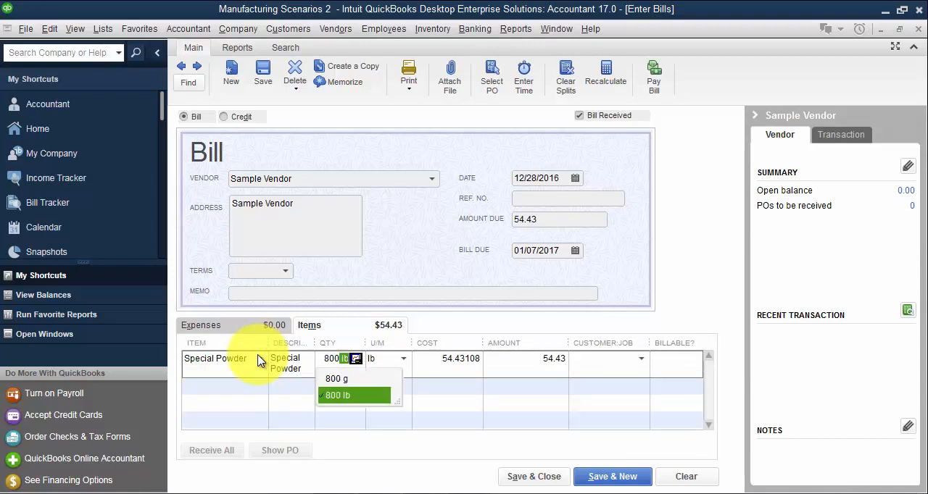
{"action": "key", "text": "Tab"}
{"action": "key", "text": "Tab"}
{"action": "key", "text": "Tab"}
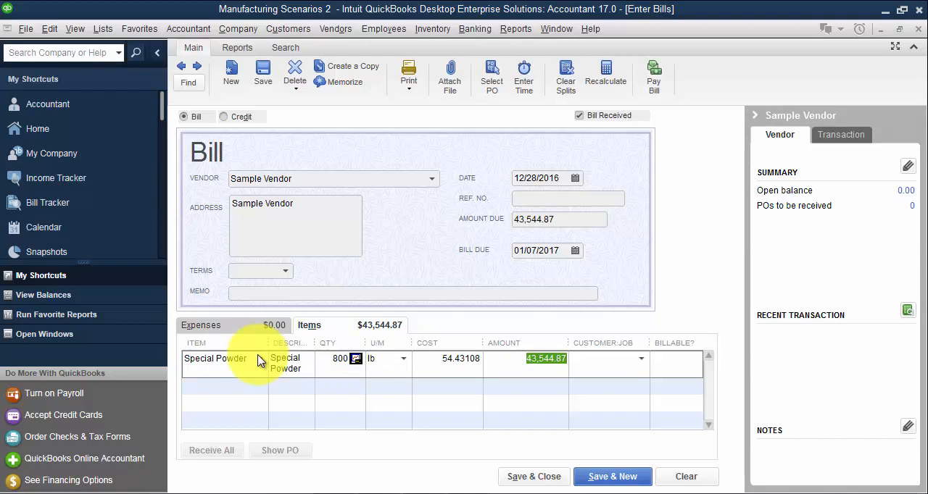
- Set the Special Powder line amount to 40,000.00
{"action": "type", "text": "40"}
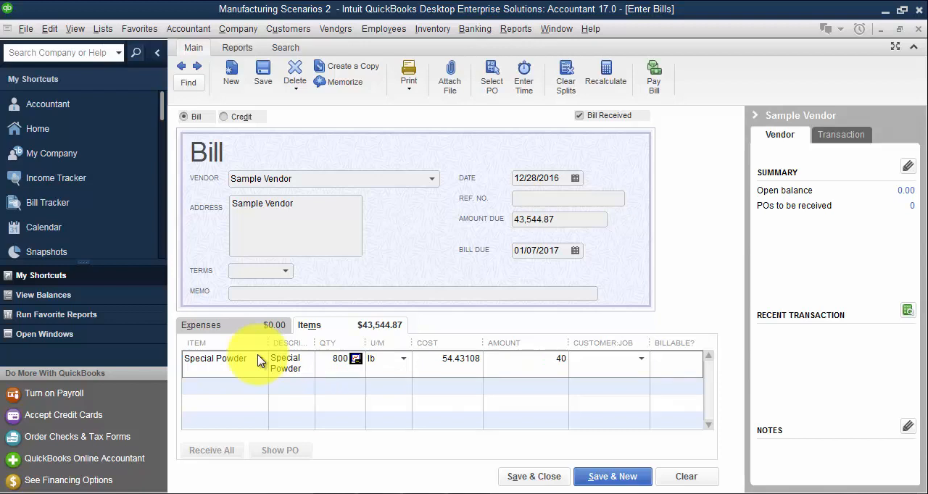
{"action": "type", "text": ",00000"}
{"action": "key", "text": "Tab"}
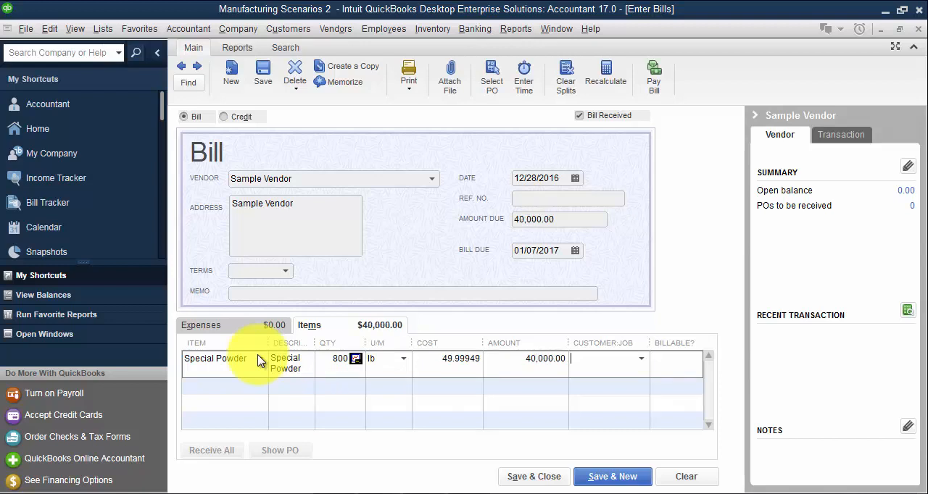
{"action": "key", "text": "Tab"}
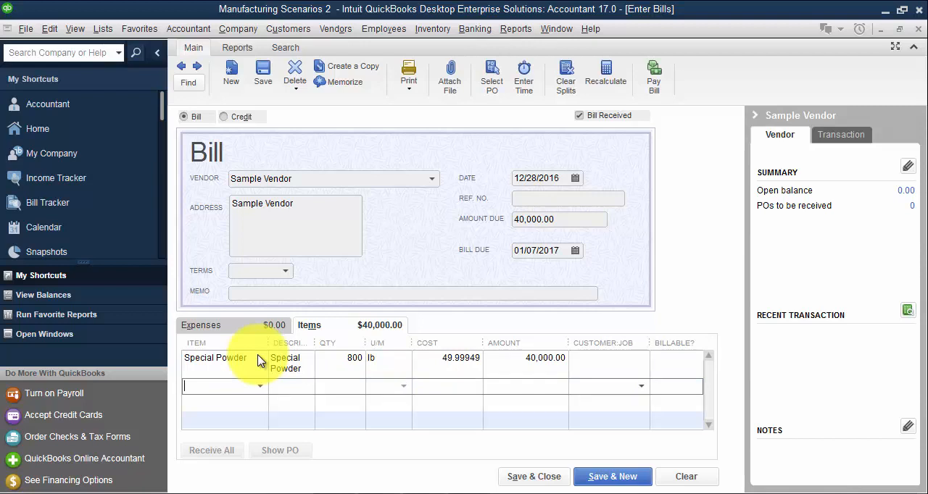
- Add a Super Powder item line with a quantity of 98,000 at a cost of 0.11
{"action": "type", "text": "Super Powder"}
{"action": "key", "text": "Tab"}
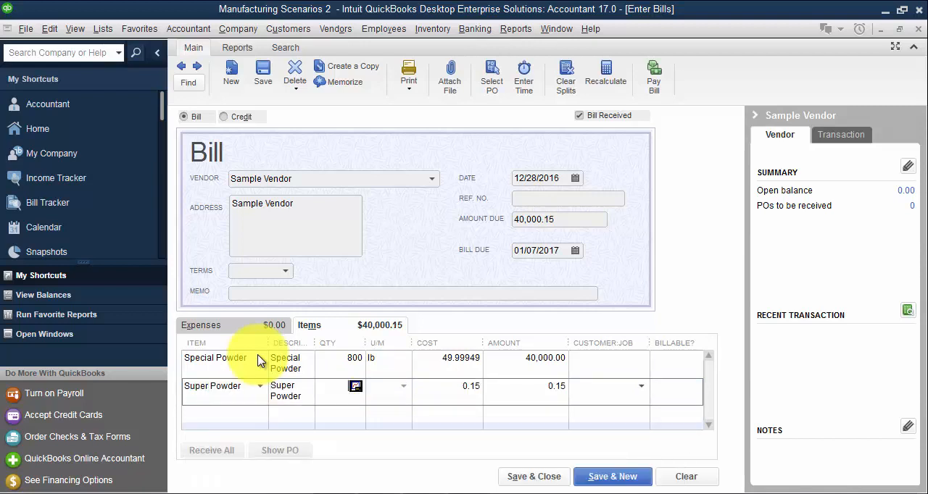
{"action": "type", "text": "98000"}
{"action": "key", "text": "Tab"}
{"action": "type", "text": ".11"}
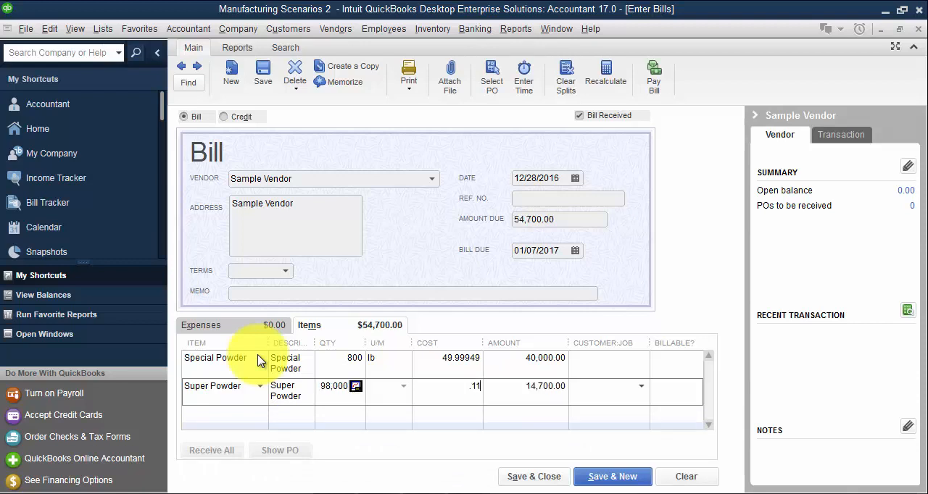
{"action": "key", "text": "Tab"}
{"action": "key", "text": "Tab"}
- Add a Capsule Casing item line with a quantity of 10,000 at a cost of 0.05
{"action": "key", "text": "Tab"}
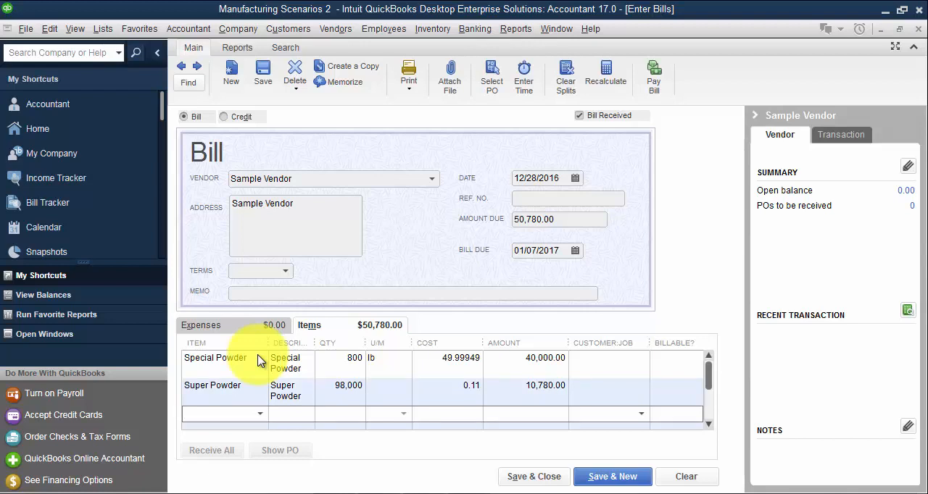
{"action": "type", "text": "Capsule Casing"}
{"action": "key", "text": "Tab"}
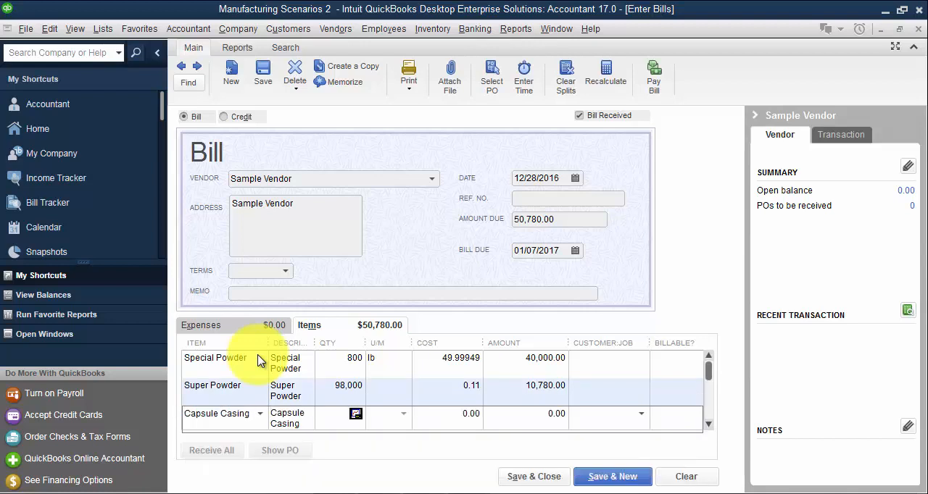
{"action": "type", "text": "10000"}
{"action": "key", "text": "Tab"}
{"action": "type", "text": ".05"}
{"action": "key", "text": "Tab"}
{"action": "key", "text": "Tab"}
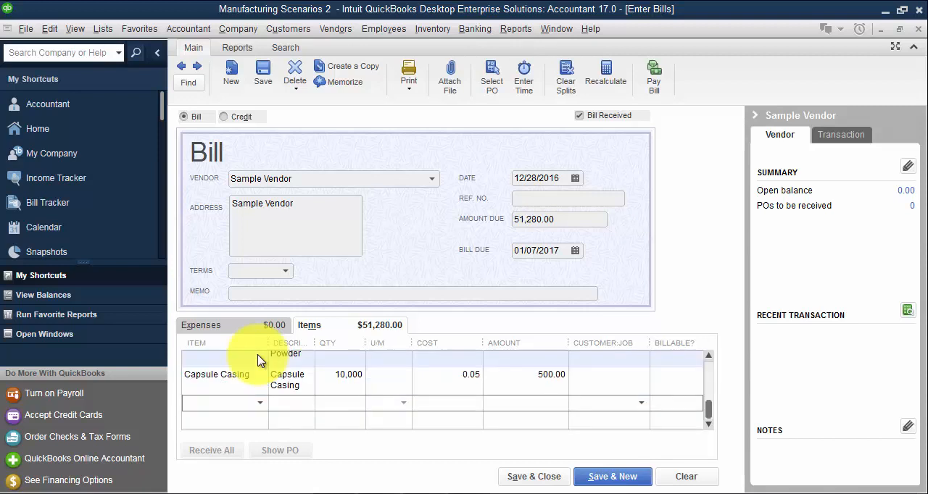
- Add a Cotton Swab item line with an amount of 56.00 and no quantity
{"action": "type", "text": "Cotton Swab"}
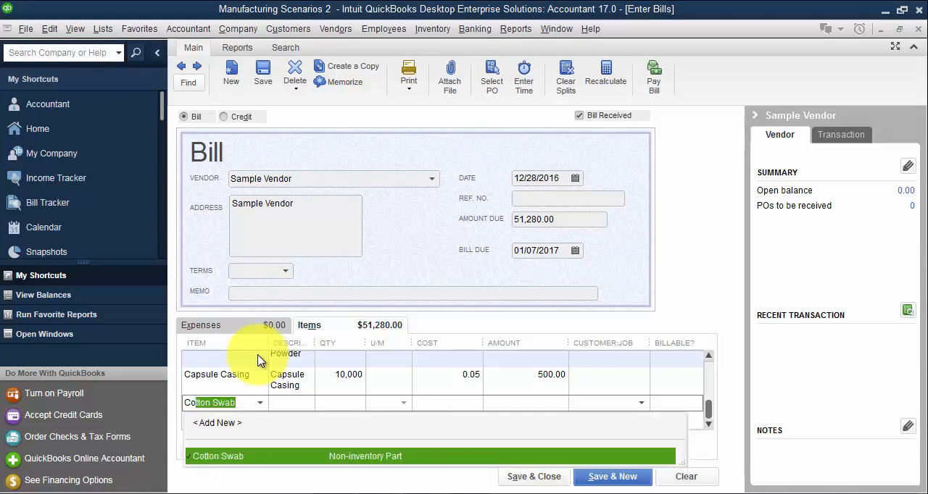
{"action": "key", "text": "Tab"}
{"action": "key", "text": "Tab"}
{"action": "key", "text": "Tab"}
{"action": "key", "text": "Tab"}
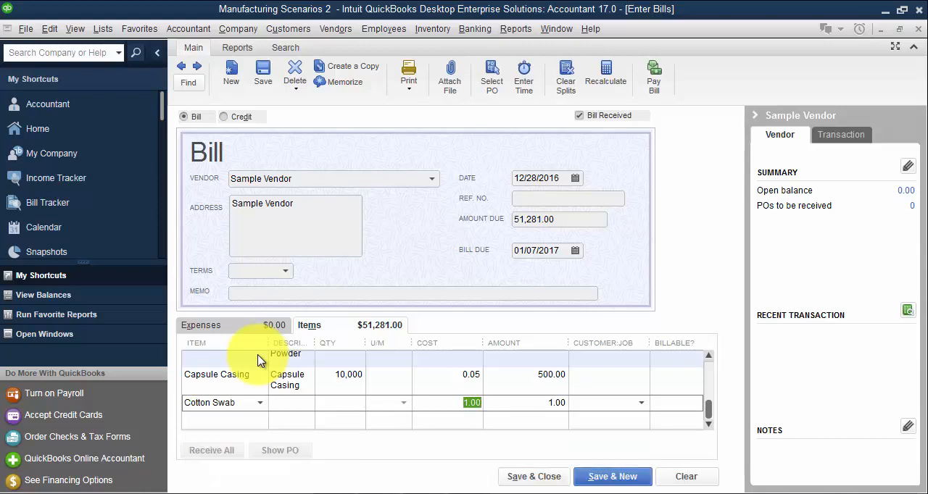
{"action": "key", "text": "Tab"}
{"action": "type", "text": "56"}
{"action": "key", "text": "Tab"}
{"action": "key", "text": "Tab"}
- Add the Bottles inventory part as the fifth item line of the bill
{"action": "type", "text": "Bo"}
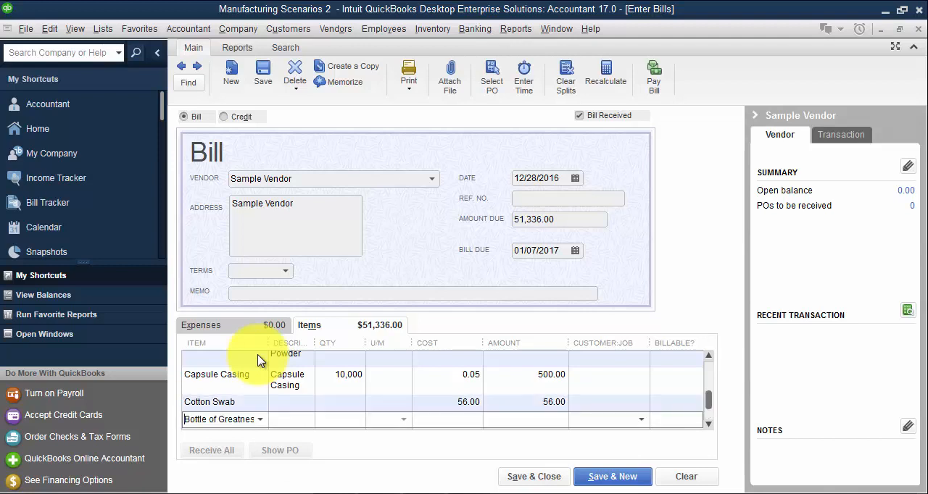
{"action": "key", "text": "Up"}
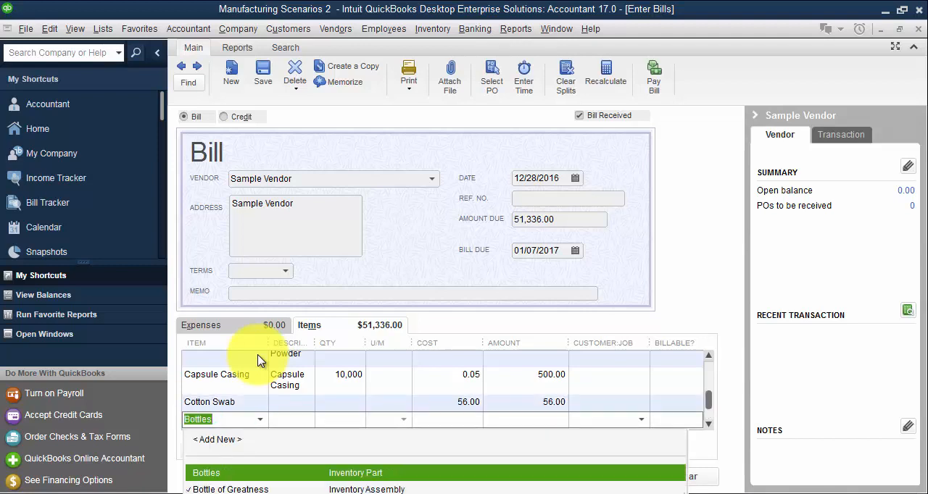
{"action": "key", "text": "Tab"}
{"action": "key", "text": "Tab"}
{"action": "key", "text": "Tab"}
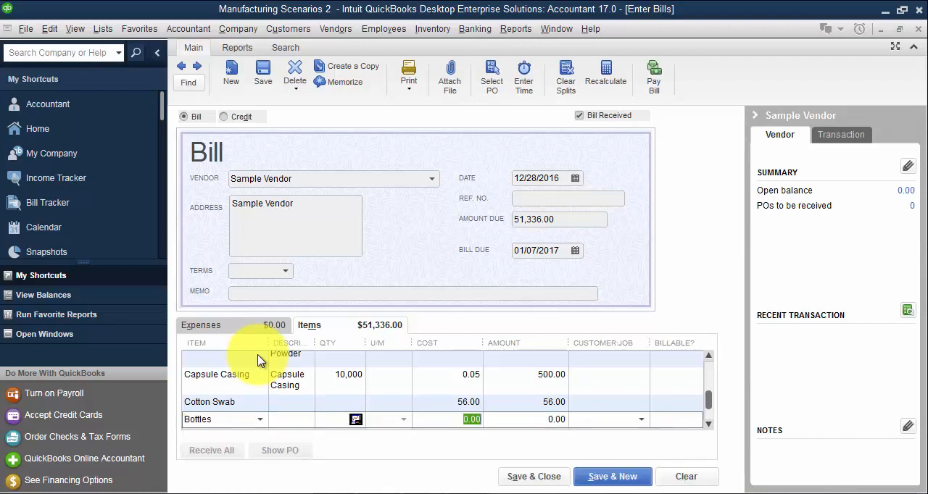
- Enter 5000 as the description and 1.00 as the cost on the Bottles line
{"action": "key", "text": "shift+Tab"}
{"action": "key", "text": "shift+Tab"}
{"action": "type", "text": "5000"}
{"action": "key", "text": "Tab"}
{"action": "key", "text": "Tab"}
{"action": "type", "text": "1"}
{"action": "key", "text": "Tab"}
{"action": "key", "text": "Tab"}
{"action": "key", "text": "Tab"}
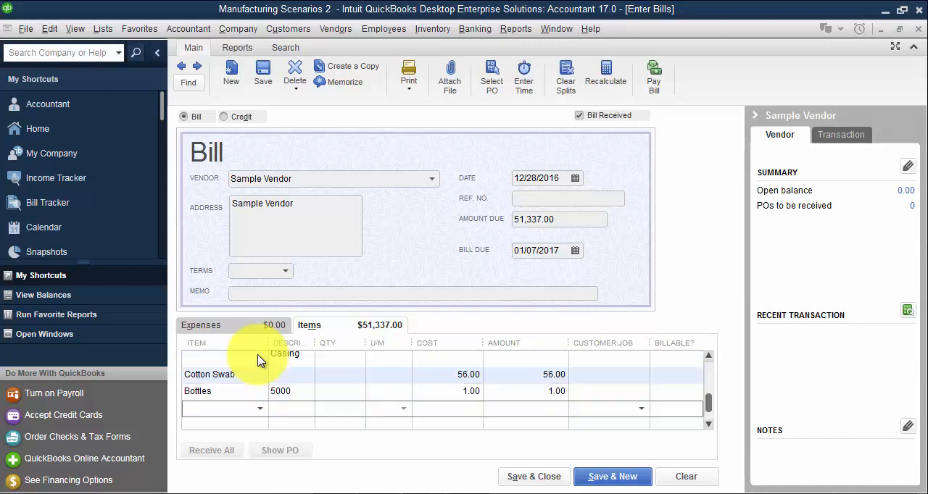
- Save and close the Sample Vendor bill, collapsing its vendor information pane
{"action": "left_click", "coordinate": [262, 74]}
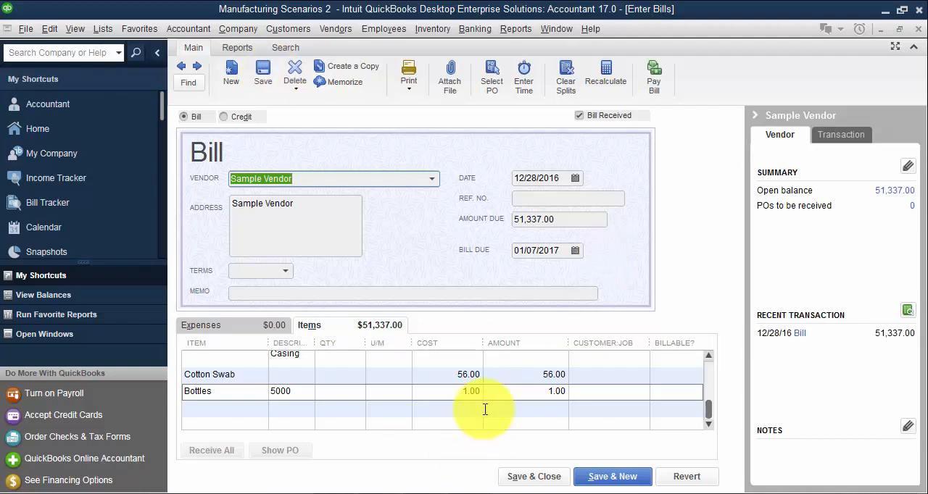
{"action": "left_click", "coordinate": [754, 114]}
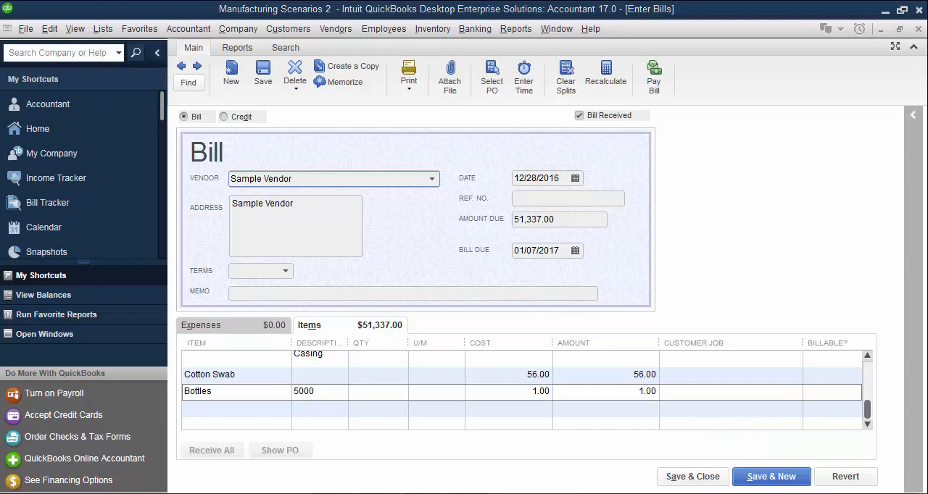
{"action": "left_click", "coordinate": [694, 476]}
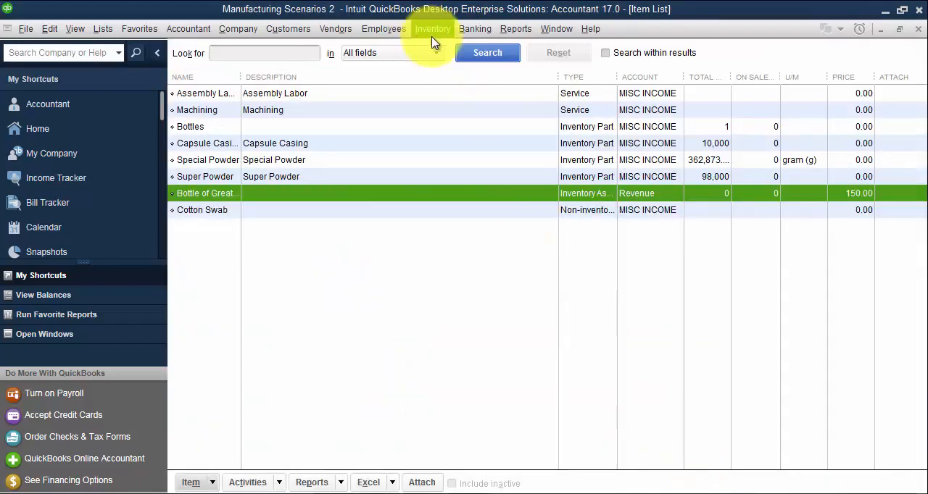
- Start writing a check and create the required bank account with the name Bank
{"action": "left_click", "coordinate": [465, 29]}
{"action": "left_click", "coordinate": [472, 46]}
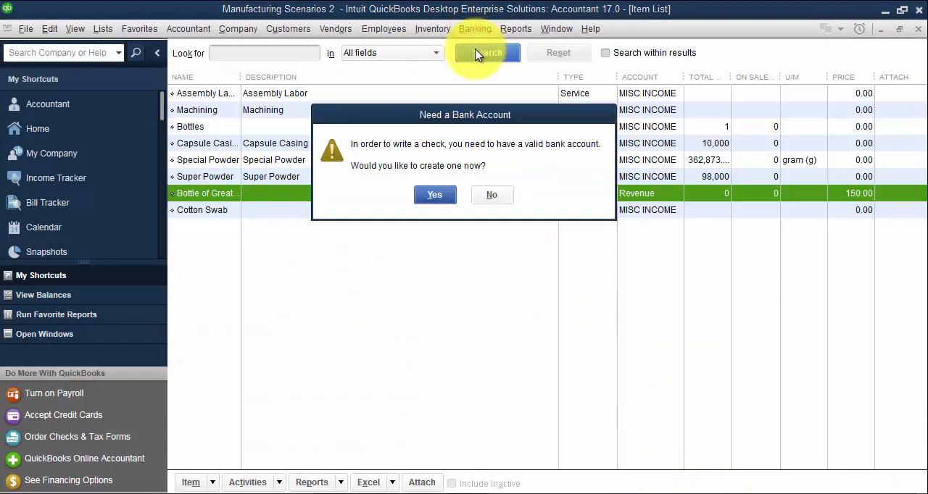
{"action": "left_click", "coordinate": [439, 194]}
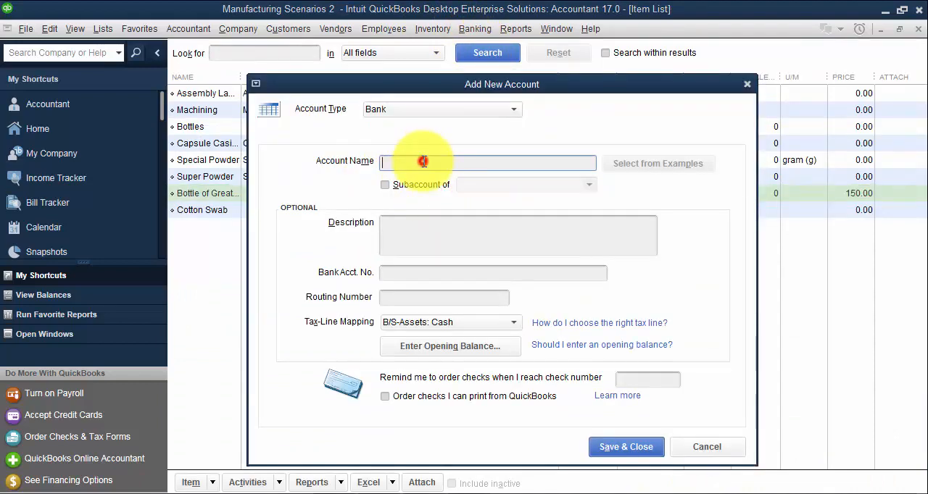
{"action": "type", "text": "Bank"}
{"action": "key", "text": "Return"}
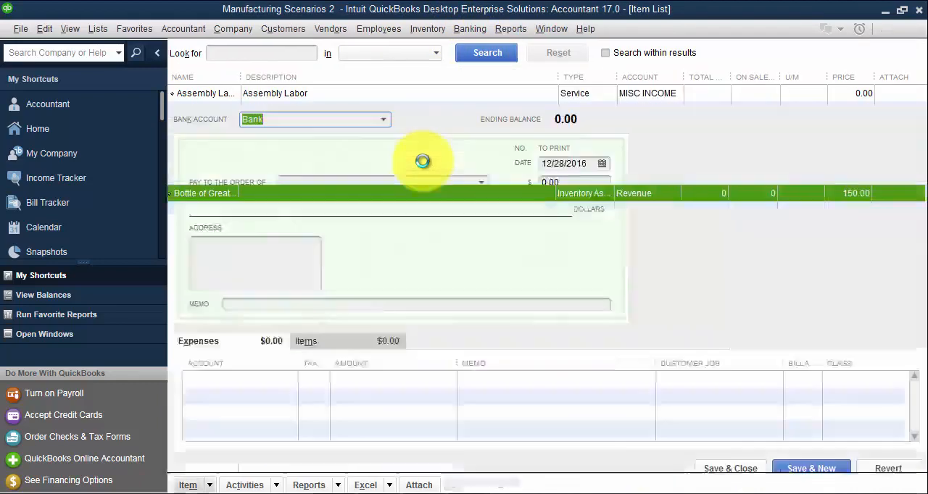
- Add the check's payee as a new employee without turning on payroll, and set the check amount to 1,300.00
{"action": "left_click", "coordinate": [329, 177]}
{"action": "type", "text": "Rob Adams"}
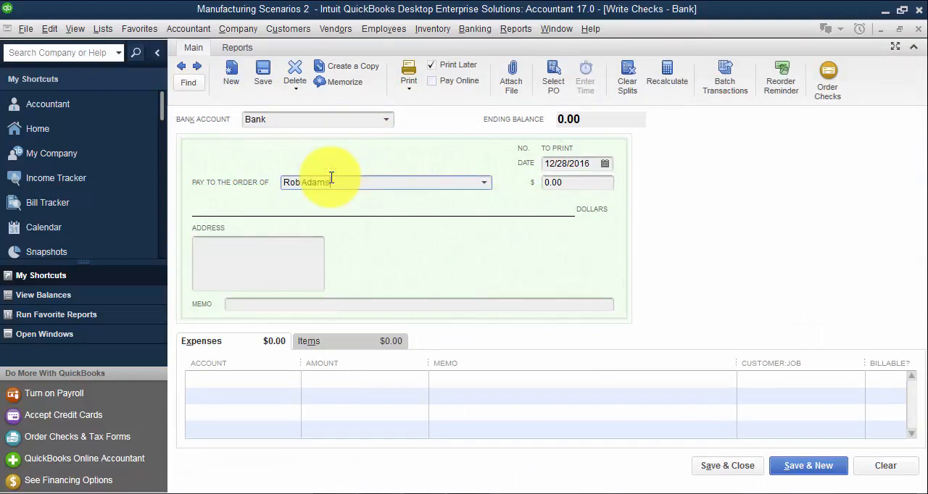
{"action": "key", "text": "Tab"}
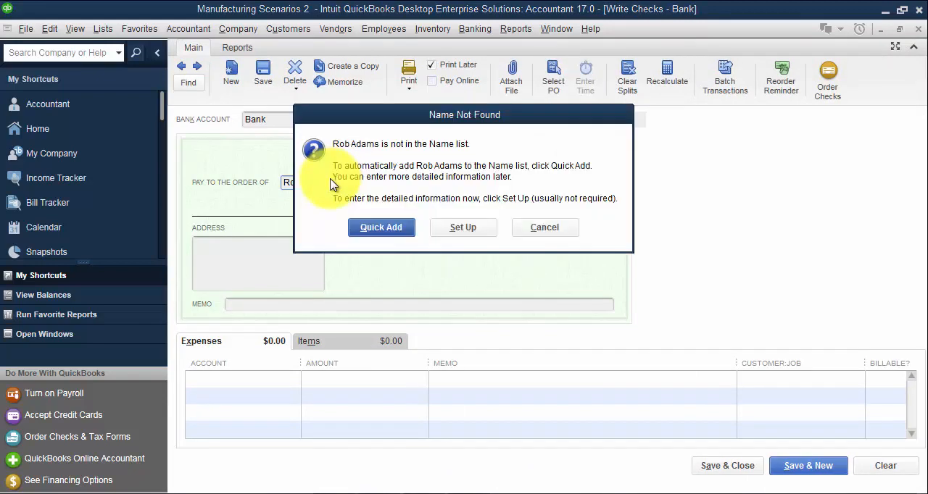
{"action": "left_click", "coordinate": [386, 228]}
{"action": "left_click", "coordinate": [516, 216]}
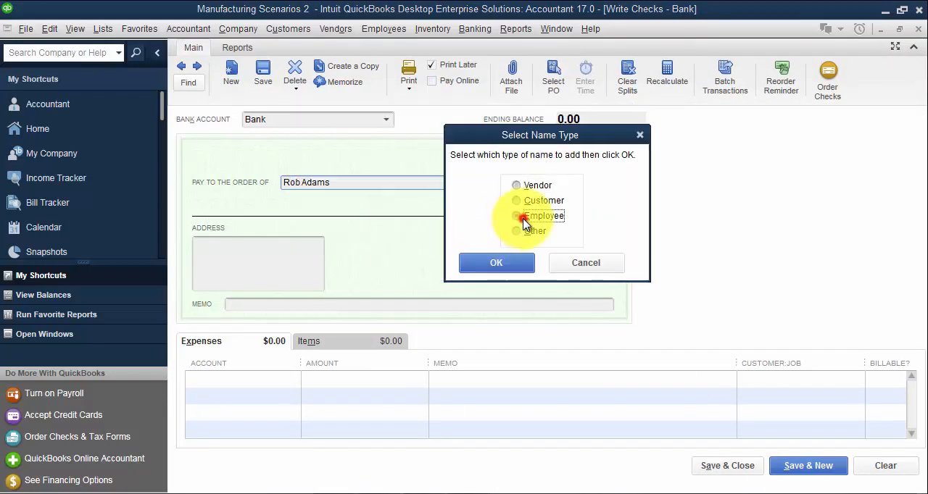
{"action": "left_click", "coordinate": [511, 263]}
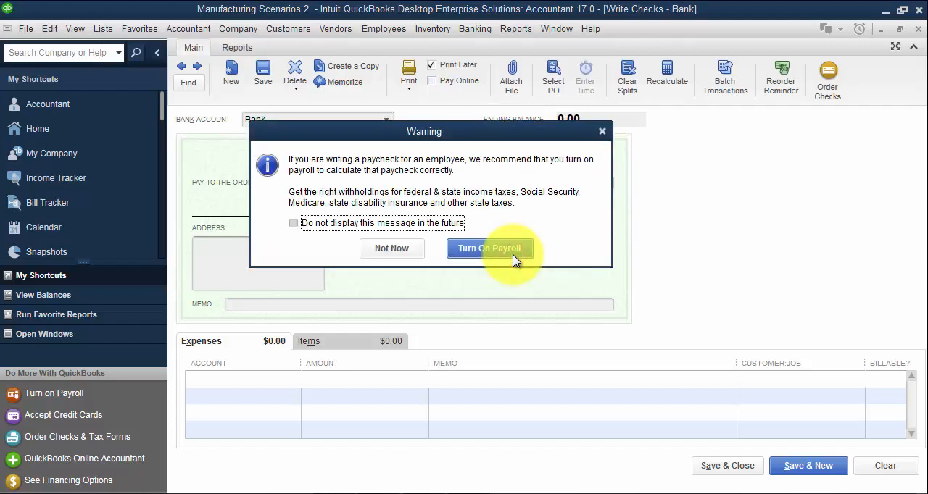
{"action": "left_click", "coordinate": [391, 248]}
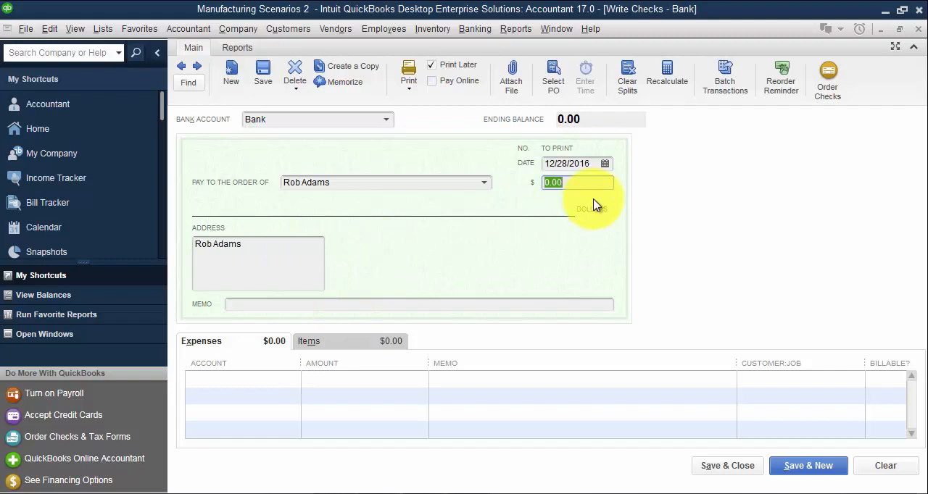
{"action": "type", "text": "1300"}
{"action": "key", "text": "Tab"}
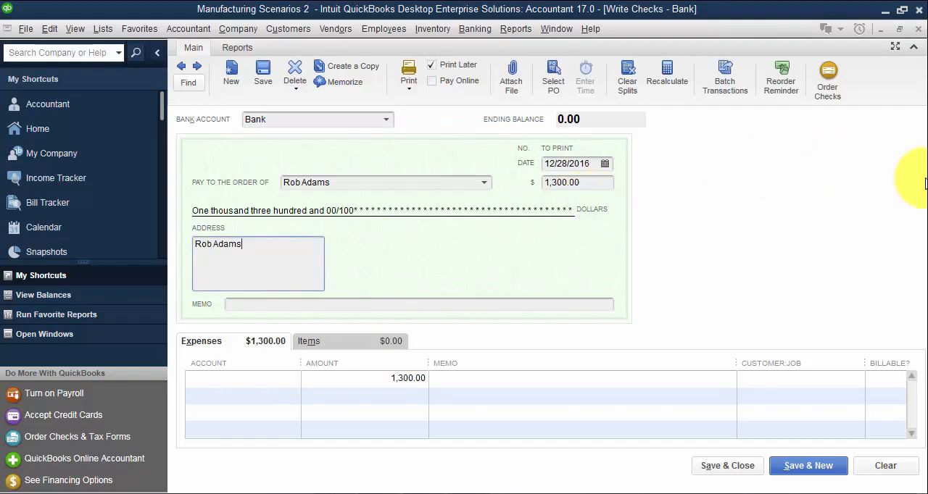
{"action": "left_click", "coordinate": [342, 342]}
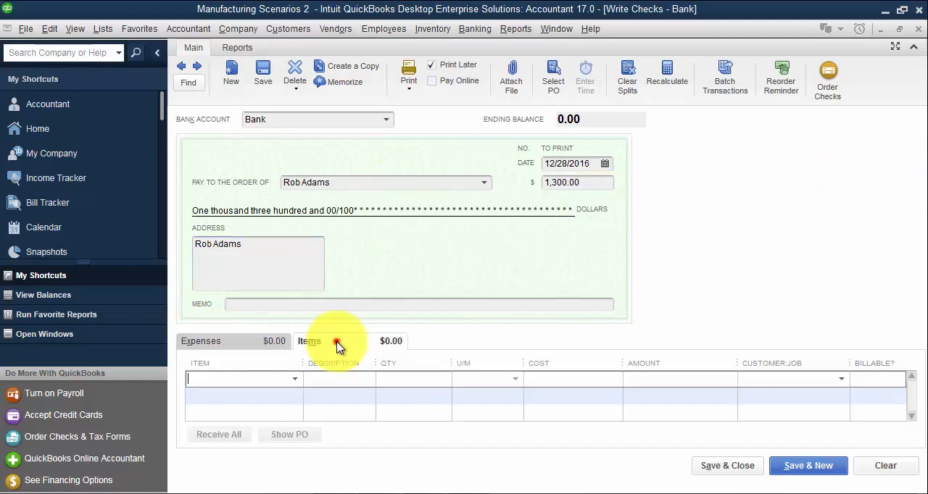
{"action": "left_click", "coordinate": [272, 381]}
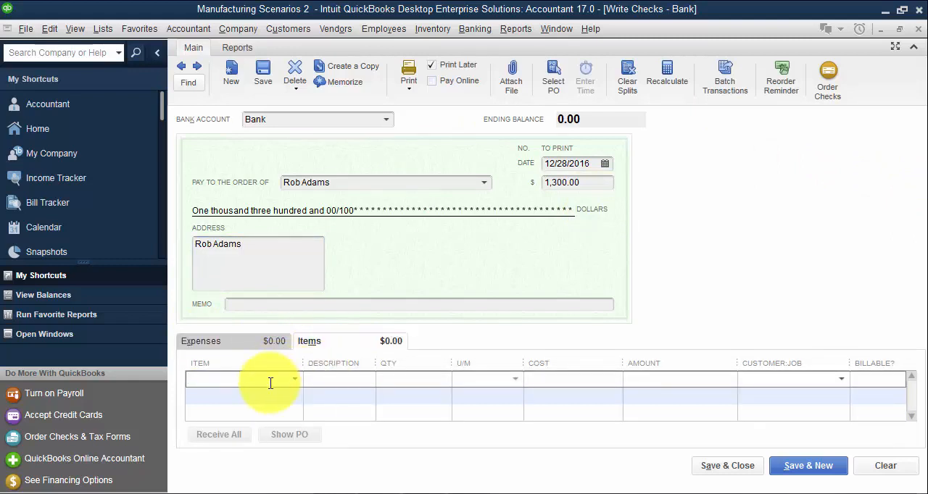
{"action": "left_click", "coordinate": [293, 380]}
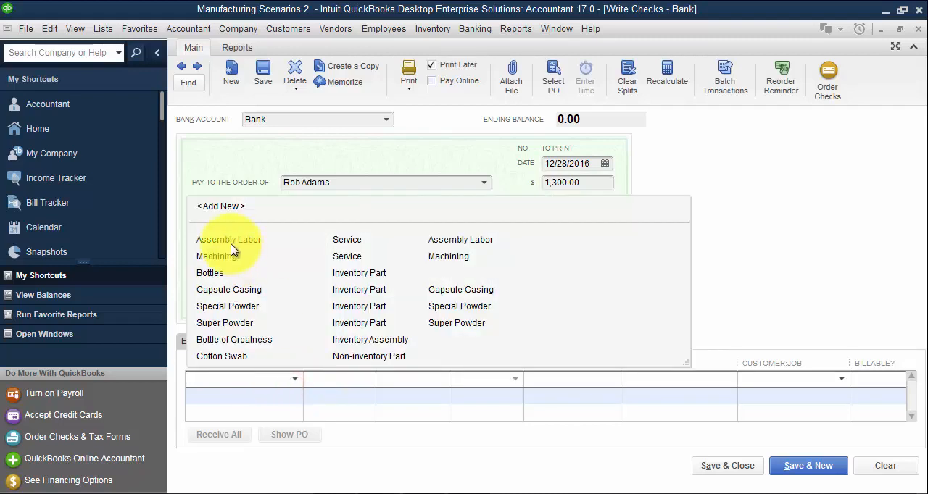
{"action": "left_click", "coordinate": [834, 259]}
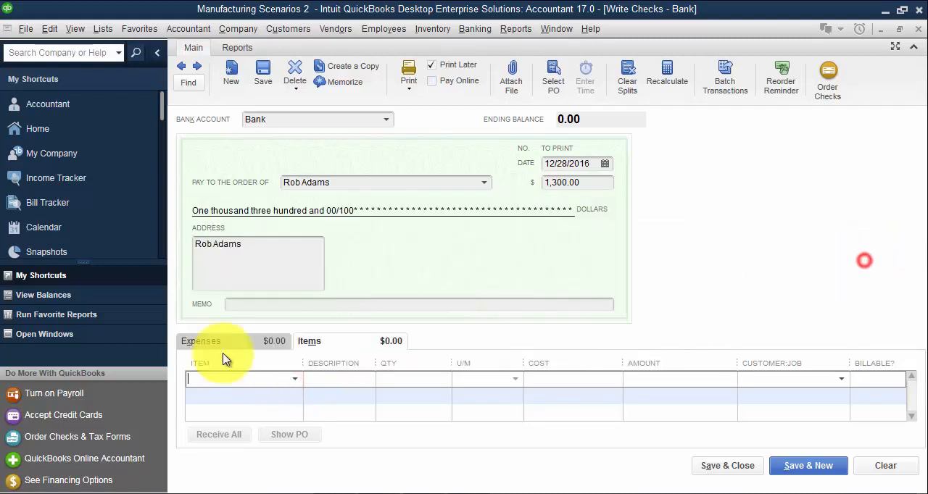
{"action": "left_click", "coordinate": [187, 342]}
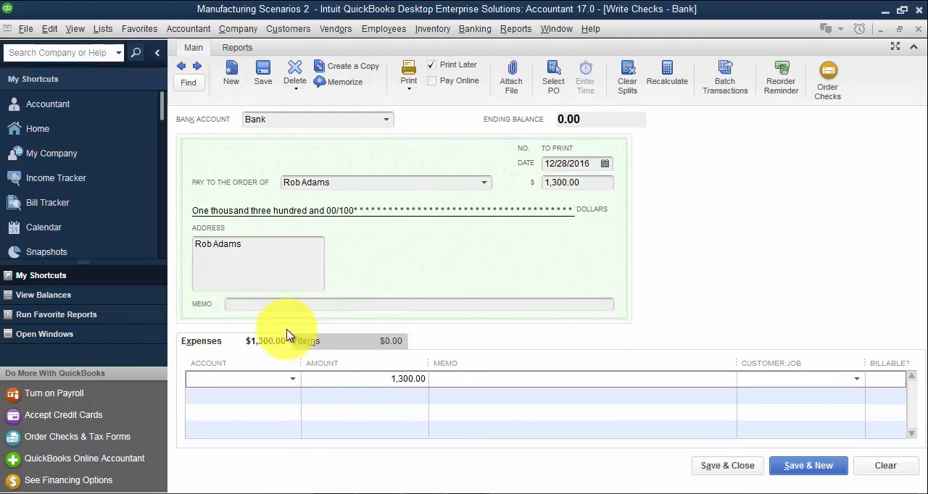
- Assign the check's 1,300.00 expense line to the WIP Labor account, widen the account column, and save and close the check
{"action": "left_click", "coordinate": [292, 379]}
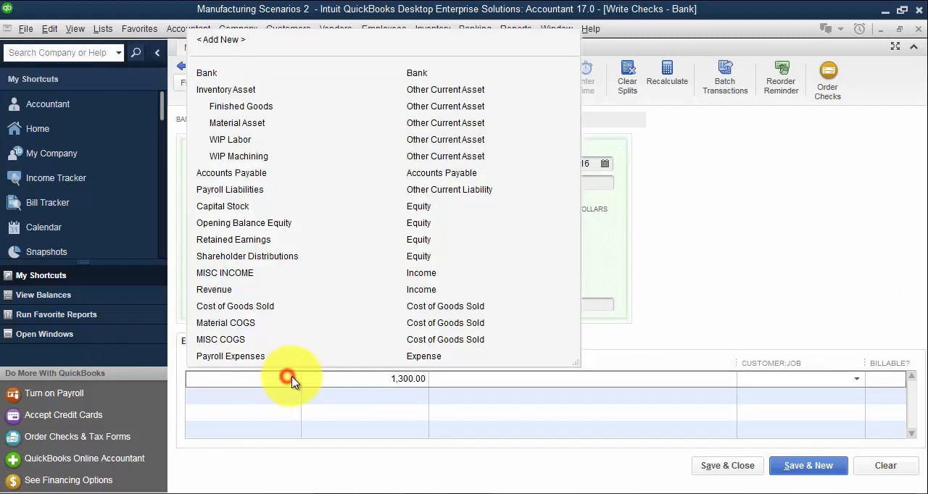
{"action": "left_click", "coordinate": [235, 139]}
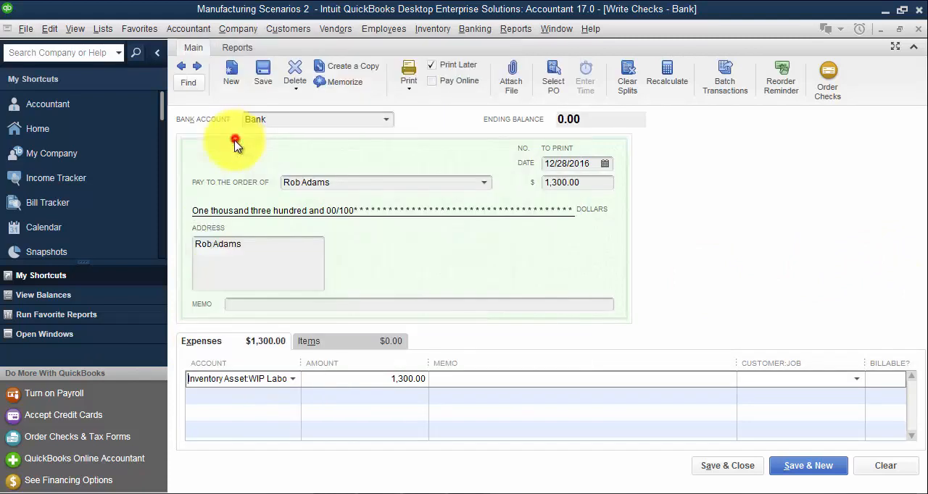
{"action": "left_click_drag", "start_coordinate": [302, 363], "coordinate": [337, 363]}
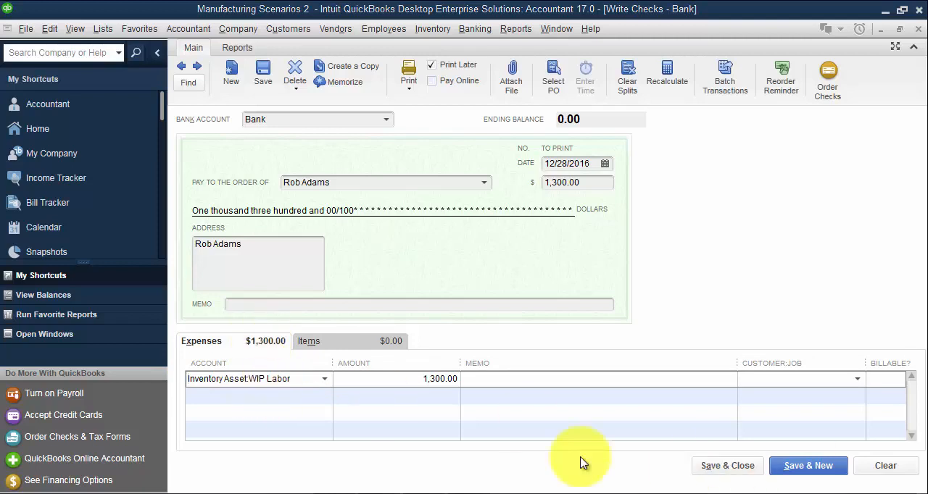
{"action": "left_click", "coordinate": [714, 466]}
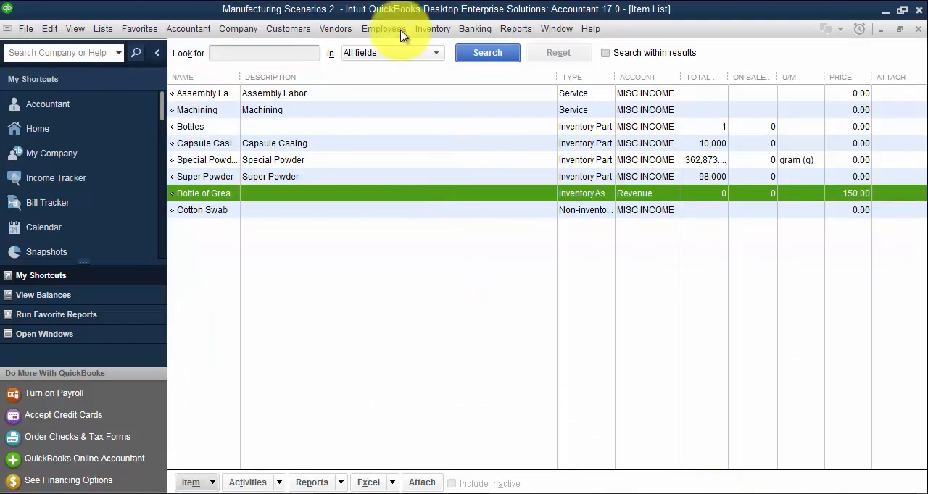
- Run the standard Balance Sheet report and review its inventory asset, liability and equity balances
{"action": "left_click", "coordinate": [515, 28]}
{"action": "mouse_move", "coordinate": [583, 186]}
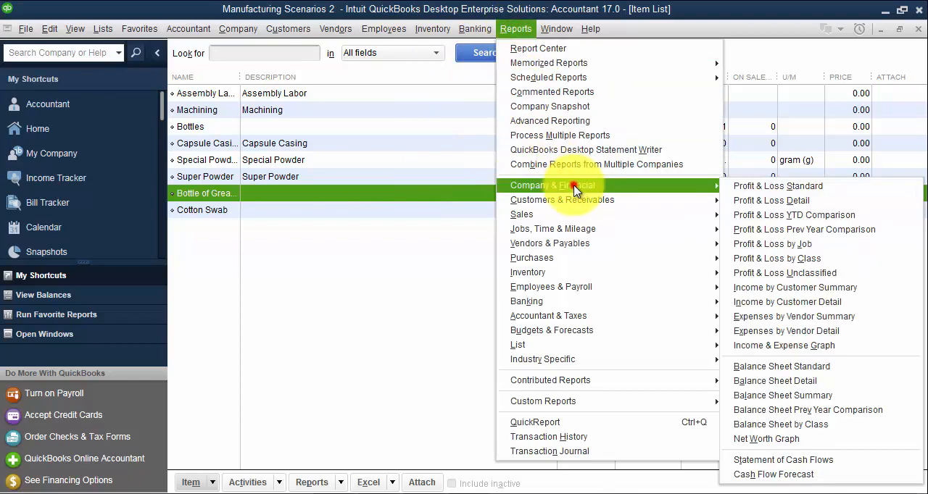
{"action": "left_click", "coordinate": [793, 375]}
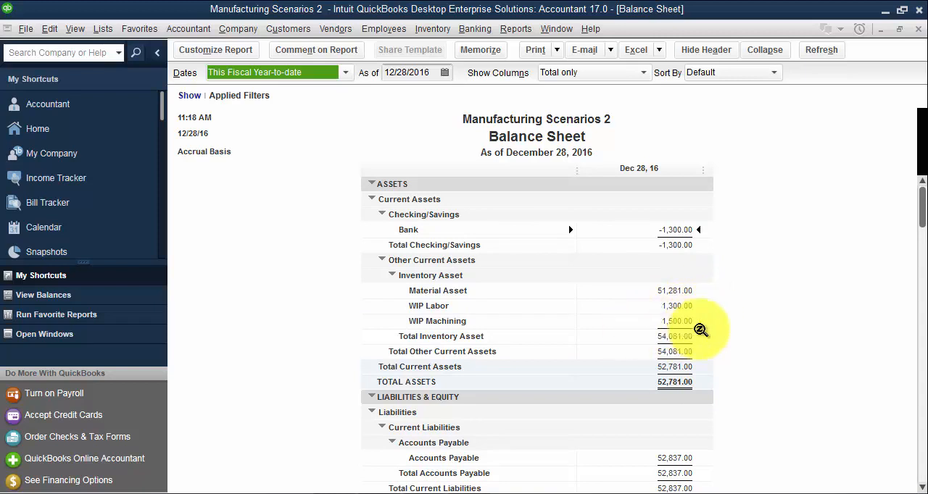
{"action": "scroll", "coordinate": [674, 391], "scroll_direction": "down", "scroll_amount": 1}
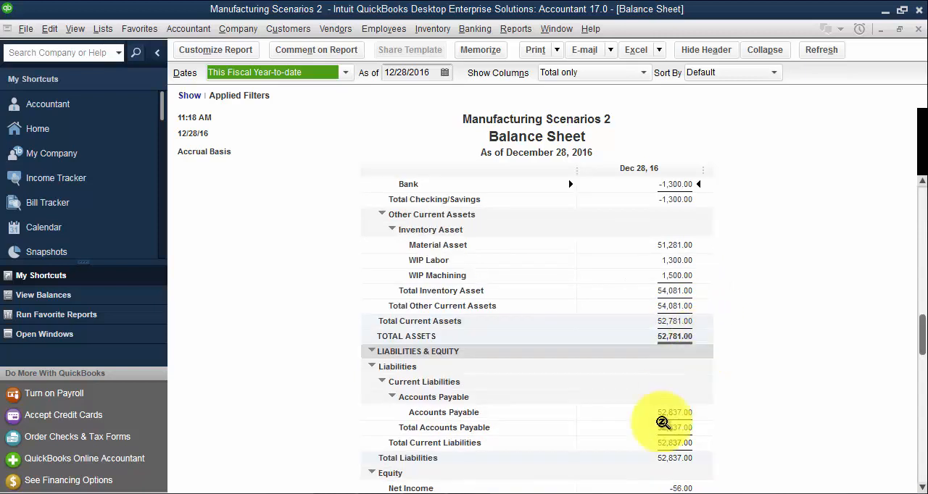
{"action": "scroll", "coordinate": [675, 417], "scroll_direction": "down", "scroll_amount": 1}
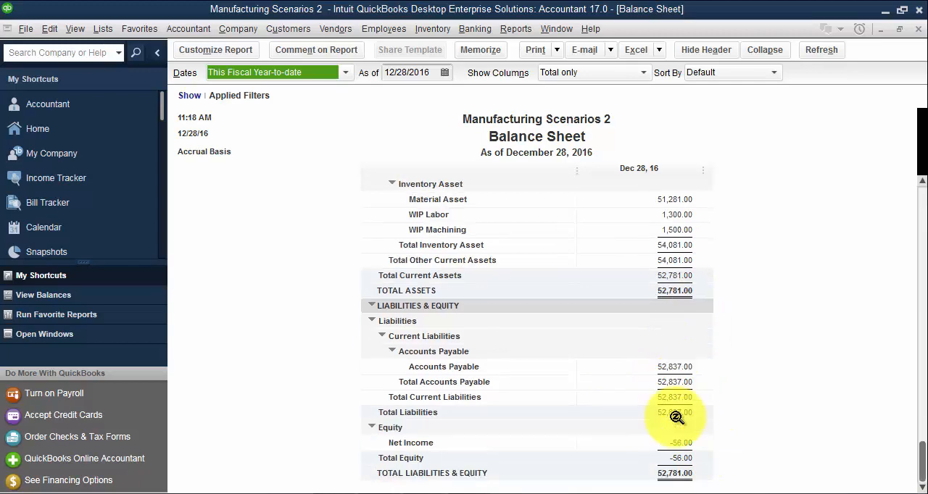
- Run the standard Profit & Loss report to review cost of goods sold and net income, and close it
{"action": "left_click", "coordinate": [516, 29]}
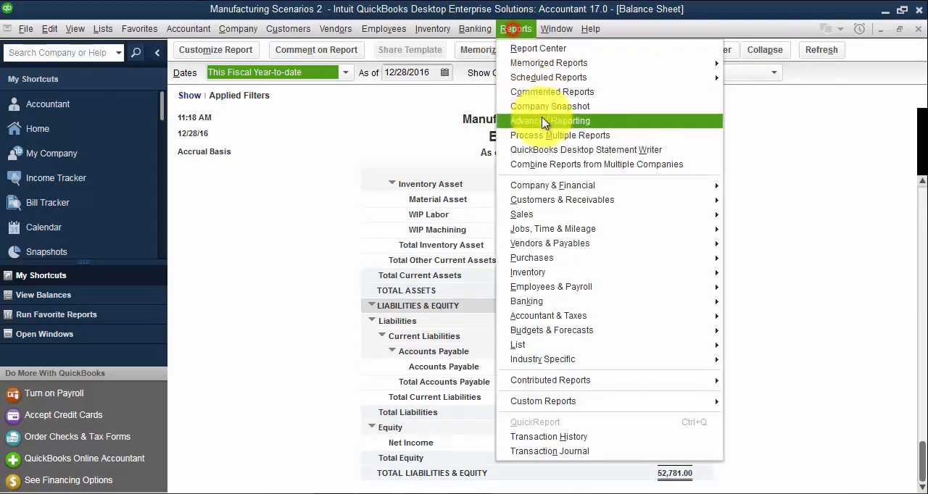
{"action": "mouse_move", "coordinate": [558, 192]}
{"action": "left_click", "coordinate": [761, 187]}
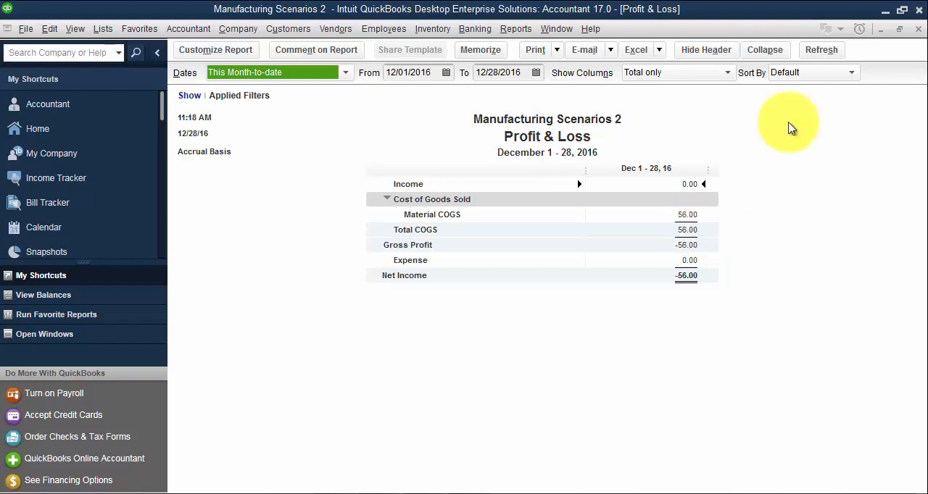
{"action": "left_click", "coordinate": [918, 29]}
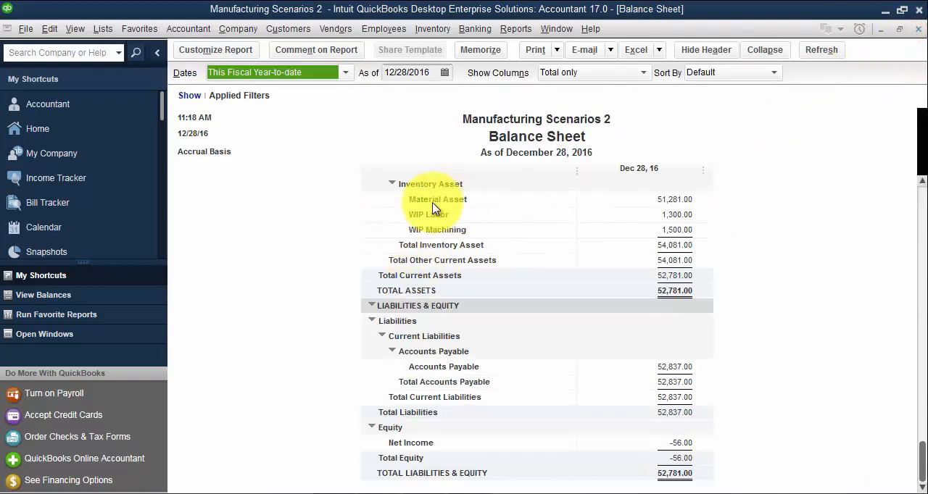
- Compare the Balance Sheet's Material Asset balance with the total asset value in the Inventory Valuation Summary report
{"action": "left_click", "coordinate": [674, 199]}
{"action": "left_click", "coordinate": [520, 30]}
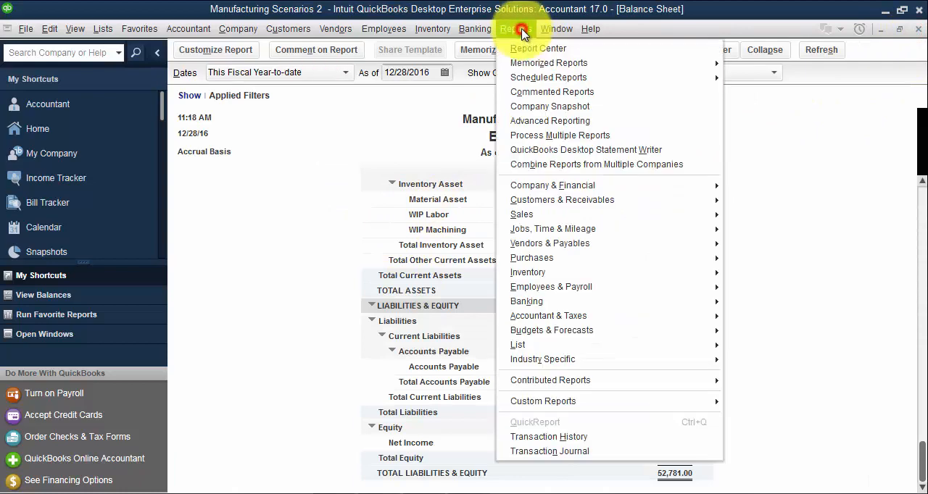
{"action": "left_click", "coordinate": [561, 273]}
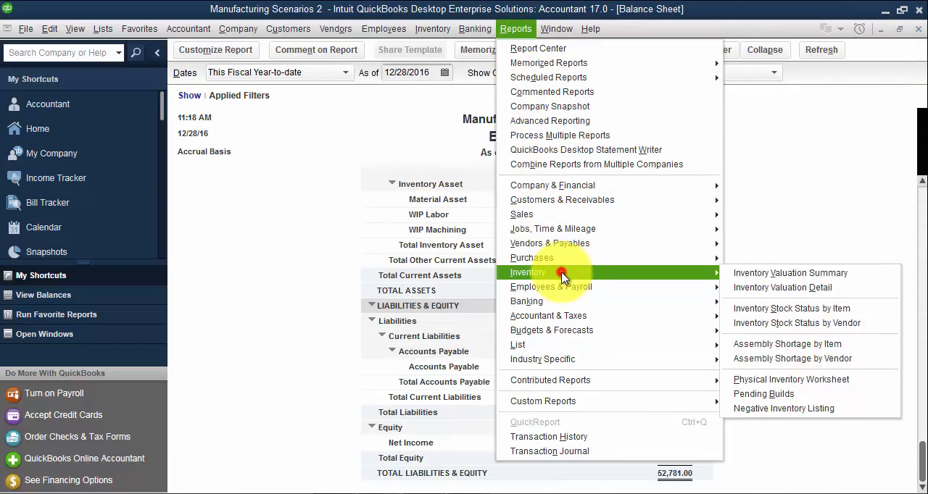
{"action": "left_click", "coordinate": [777, 279]}
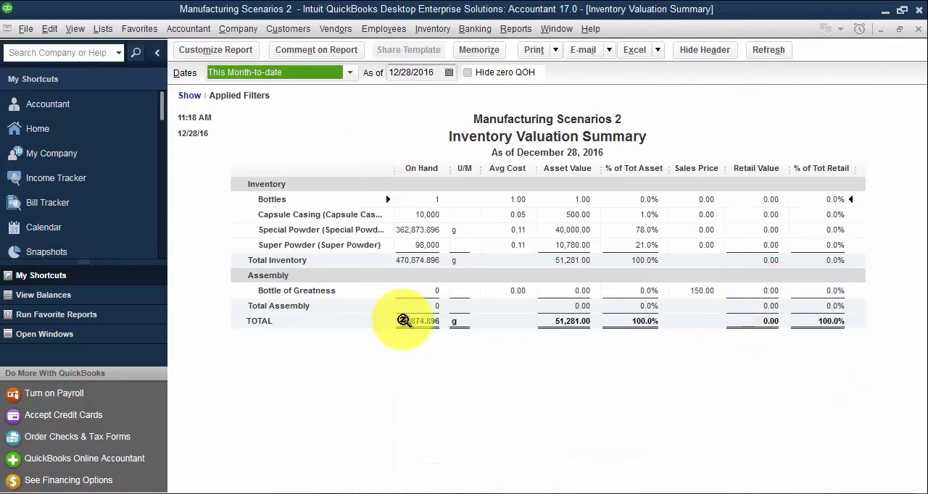
{"action": "left_click", "coordinate": [577, 323]}
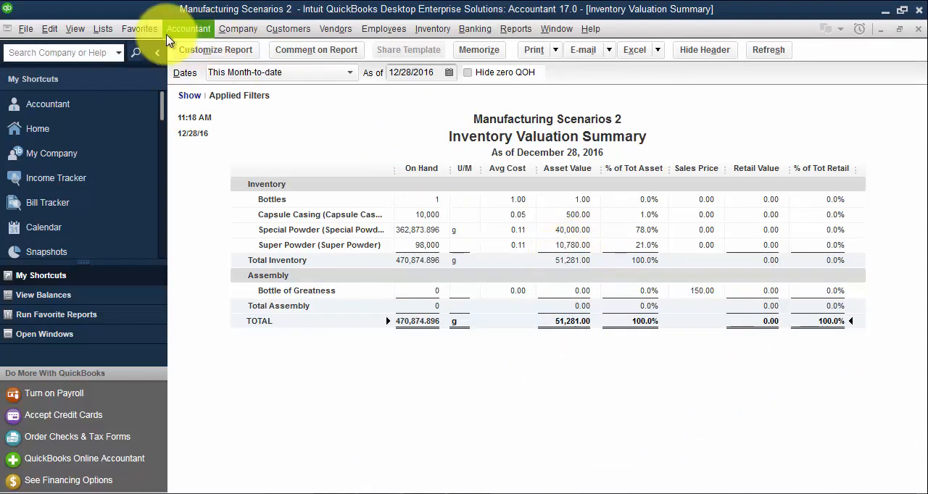
- Show the list of open windows and switch to the Balance Sheet report
{"action": "left_click", "coordinate": [89, 30]}
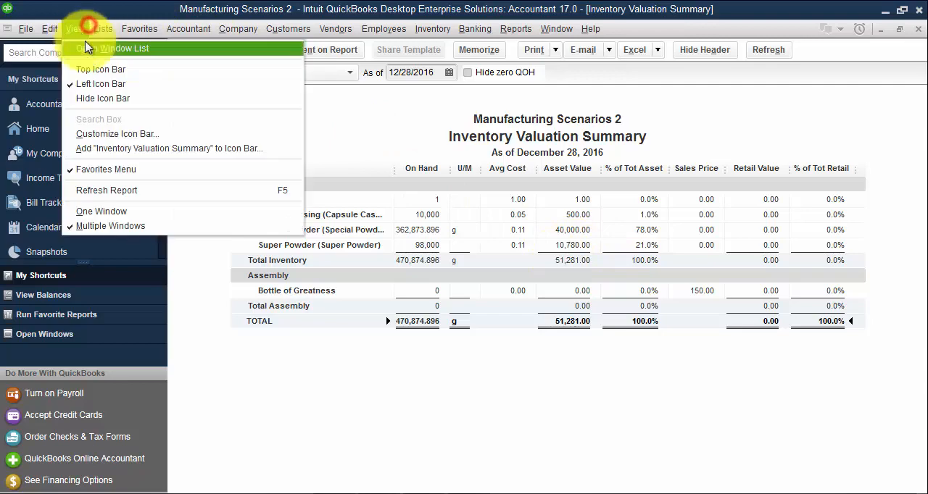
{"action": "left_click", "coordinate": [83, 46]}
{"action": "left_click", "coordinate": [36, 124]}
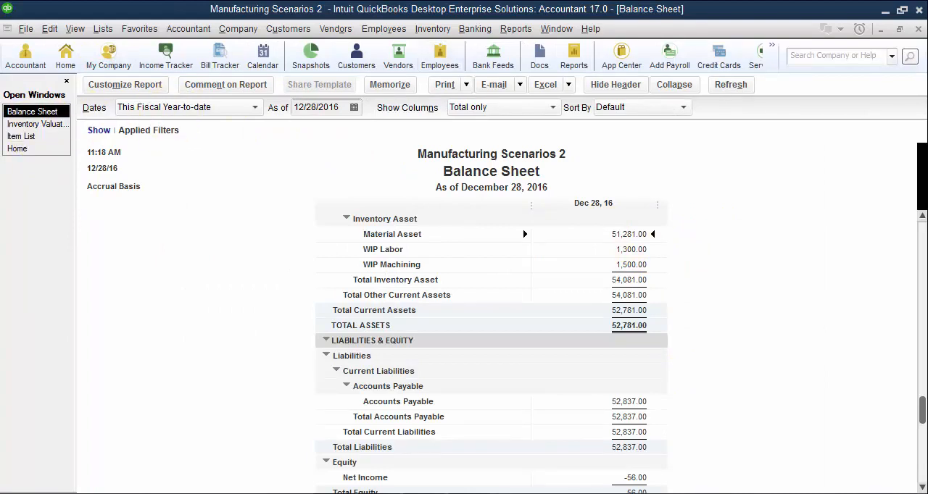
- Start a new assembly build and choose Bottle of Greatness as the assembly item
{"action": "left_click", "coordinate": [432, 29]}
{"action": "left_click", "coordinate": [459, 135]}
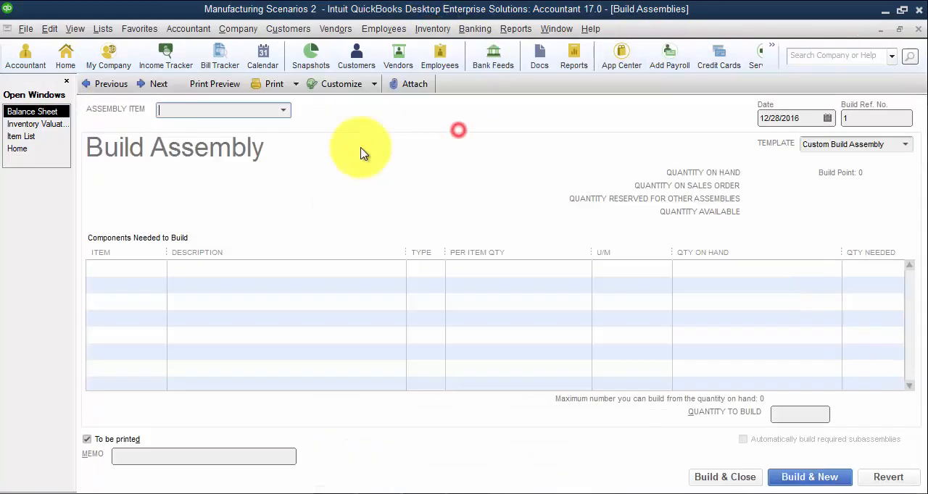
{"action": "left_click", "coordinate": [286, 108]}
{"action": "left_click", "coordinate": [204, 163]}
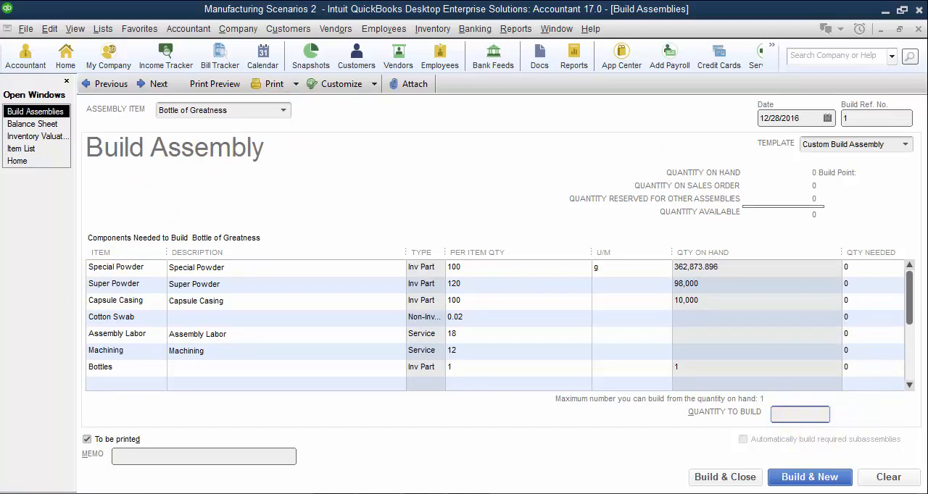
{"action": "left_click", "coordinate": [804, 413]}
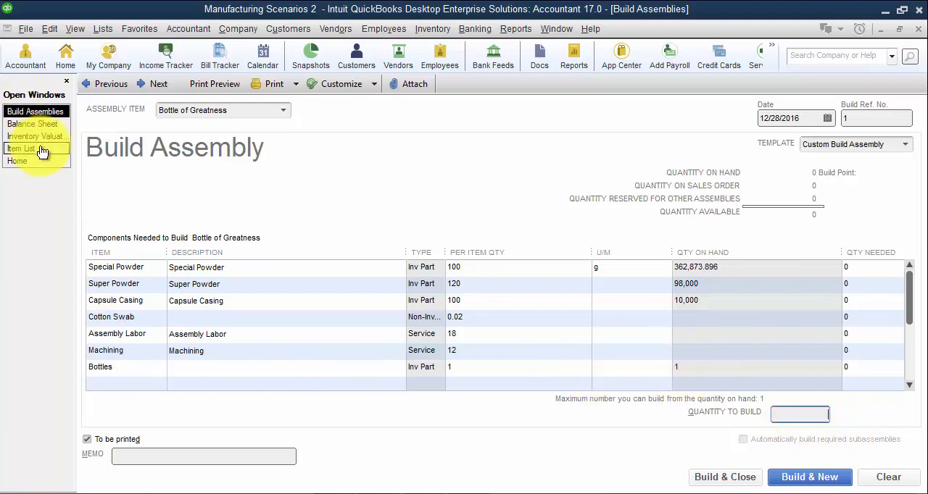
- Reopen the previously entered Sample Vendor bill and go to its Bottles item line
{"action": "left_click", "coordinate": [335, 28]}
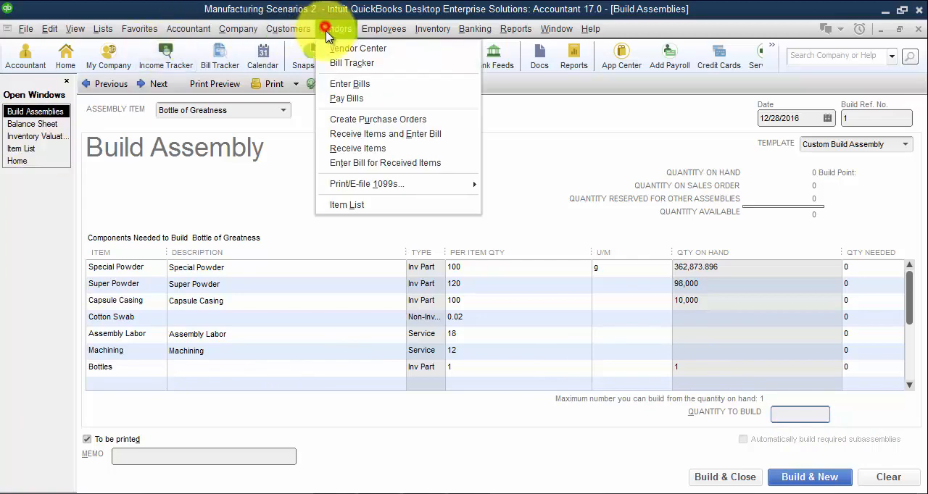
{"action": "left_click", "coordinate": [337, 80]}
{"action": "left_click", "coordinate": [90, 100]}
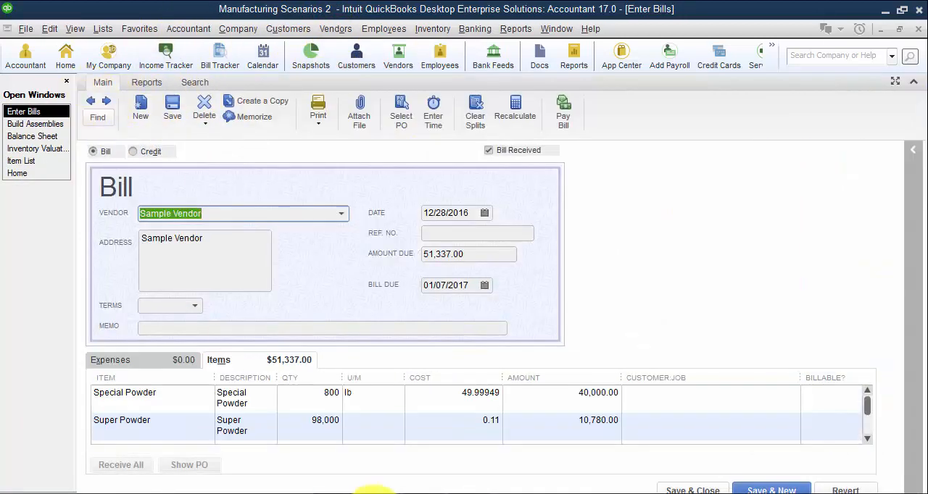
{"action": "scroll", "coordinate": [264, 433], "scroll_direction": "down", "scroll_amount": 2}
{"action": "scroll", "coordinate": [264, 433], "scroll_direction": "down", "scroll_amount": 2}
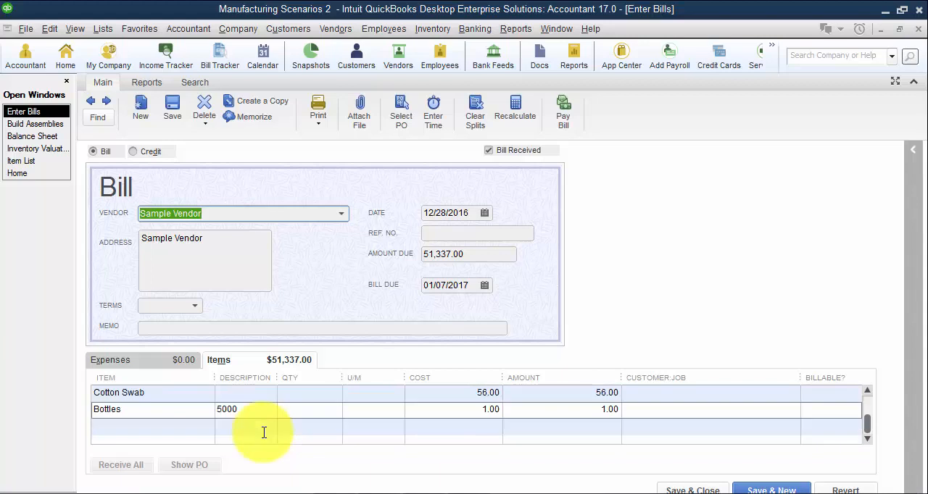
- Set the Bottles line's quantity to 5,000, and save and close the bill with the change recorded
{"action": "left_click", "coordinate": [245, 410]}
{"action": "left_click", "coordinate": [297, 410]}
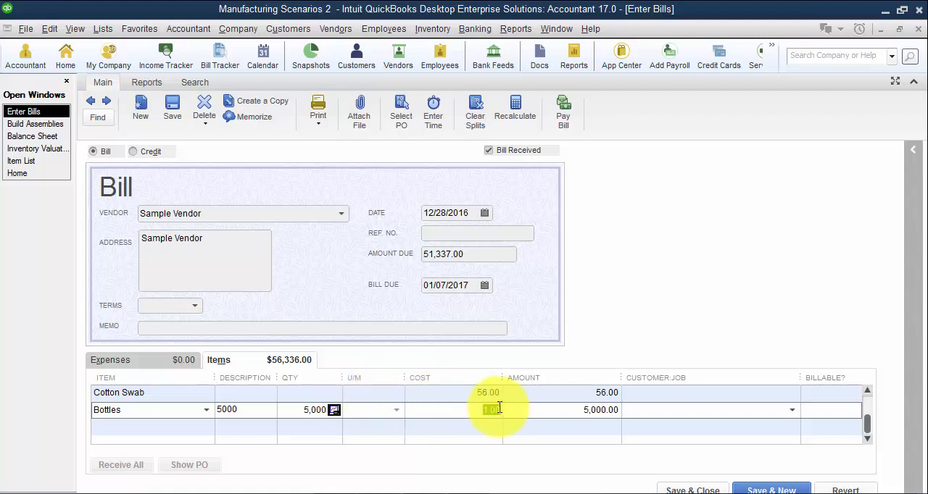
{"action": "left_click", "coordinate": [697, 490]}
{"action": "left_click", "coordinate": [399, 174]}
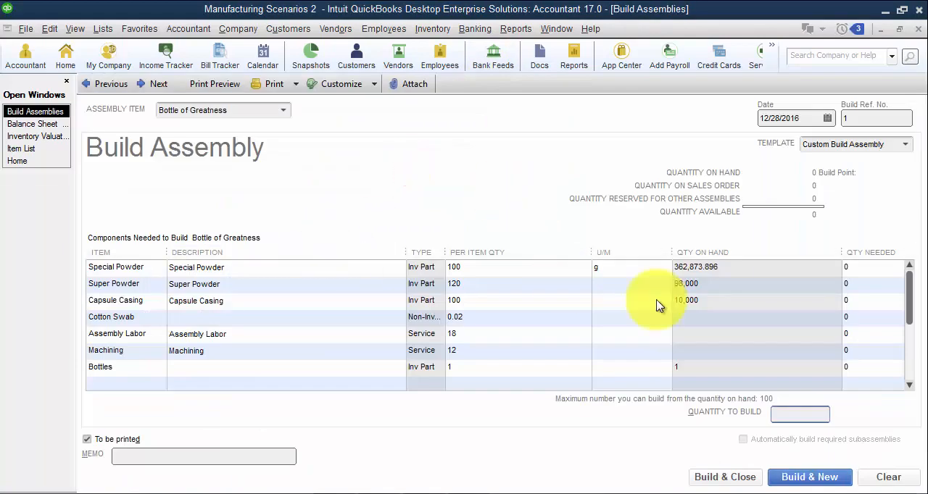
- Clear the build form, reselect Bottle of Greatness as the assembly item, and build a quantity of 100
{"action": "left_click", "coordinate": [887, 472]}
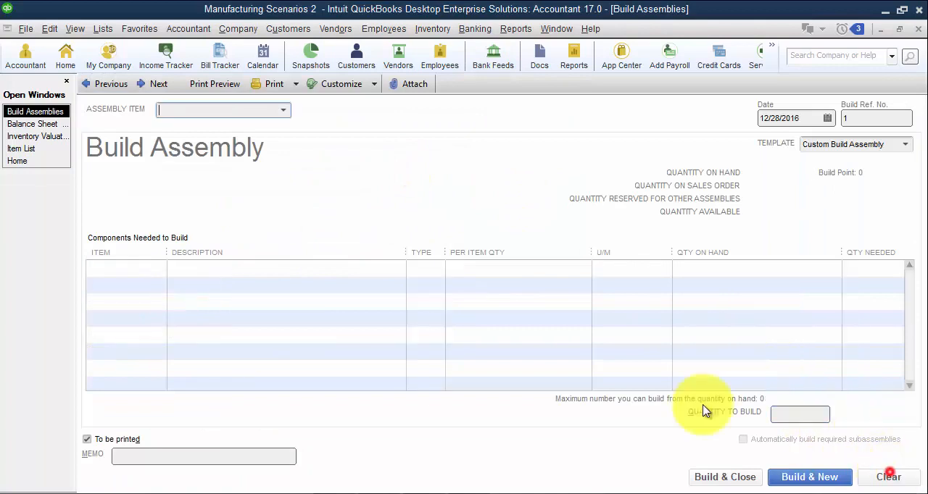
{"action": "left_click", "coordinate": [282, 109]}
{"action": "left_click", "coordinate": [203, 162]}
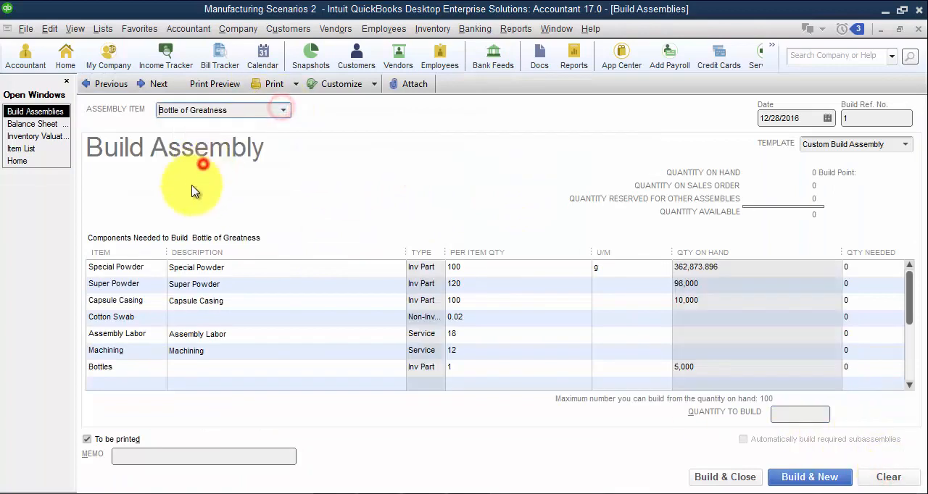
{"action": "left_click", "coordinate": [793, 413]}
{"action": "type", "text": "100"}
{"action": "key", "text": "Tab"}
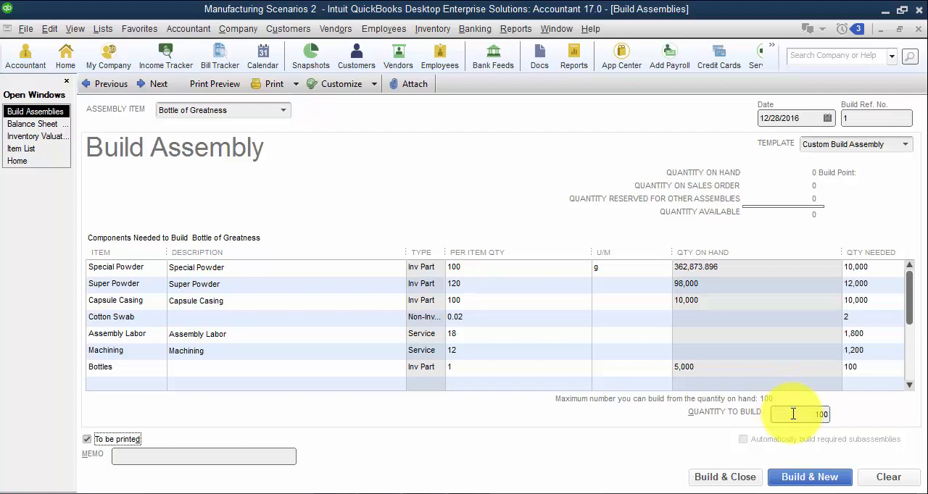
{"action": "left_click", "coordinate": [804, 478]}
- Return to the saved Bottle of Greatness build and open its Transaction Journal report
{"action": "left_click", "coordinate": [101, 83]}
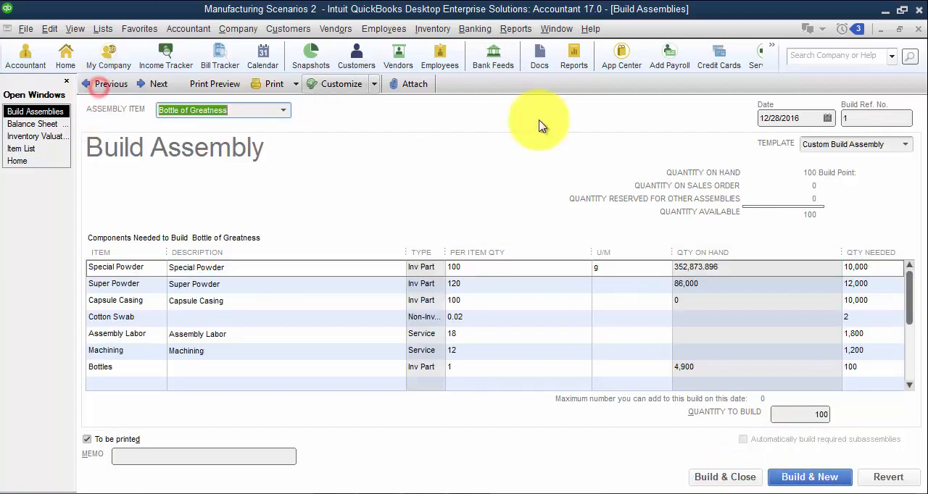
{"action": "left_click", "coordinate": [515, 29]}
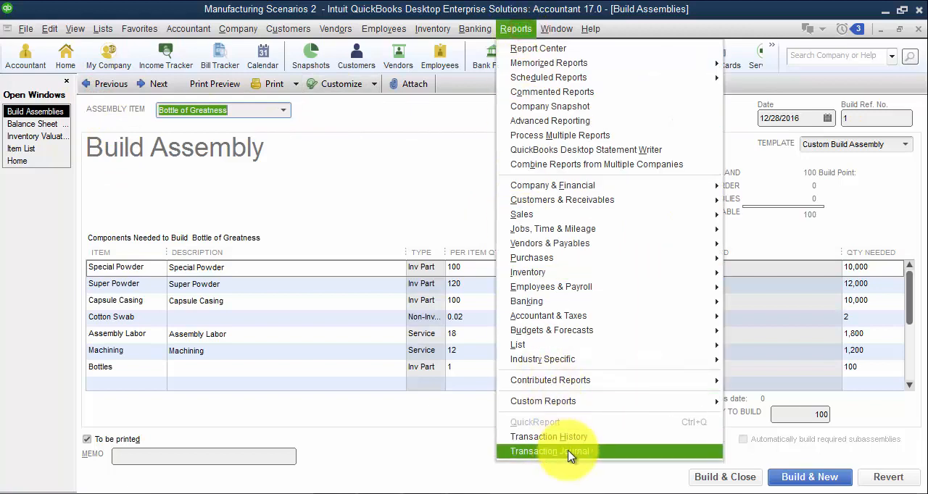
{"action": "left_click", "coordinate": [632, 455]}
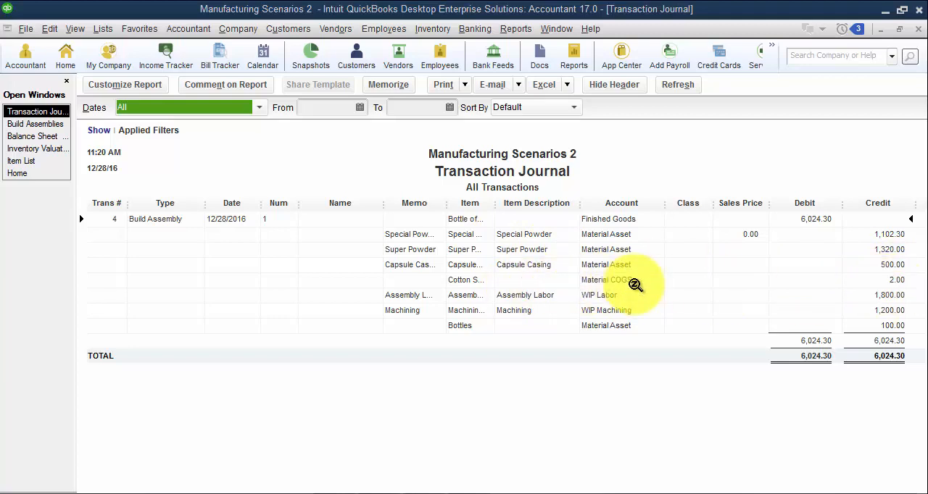
- Widen the journal's Item column and collapse its Name column to read the entries, and close the report
{"action": "left_click", "coordinate": [500, 203]}
{"action": "left_click_drag", "start_coordinate": [504, 204], "coordinate": [542, 202]}
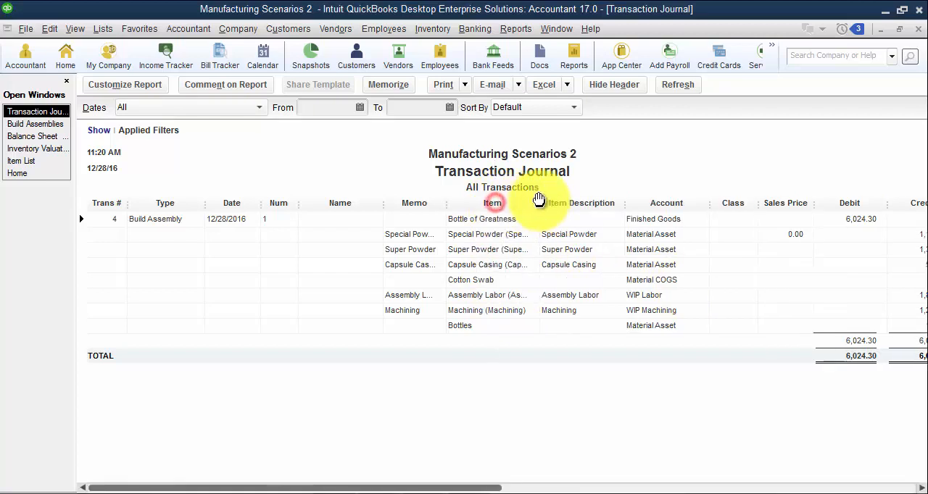
{"action": "left_click_drag", "start_coordinate": [382, 204], "coordinate": [278, 203]}
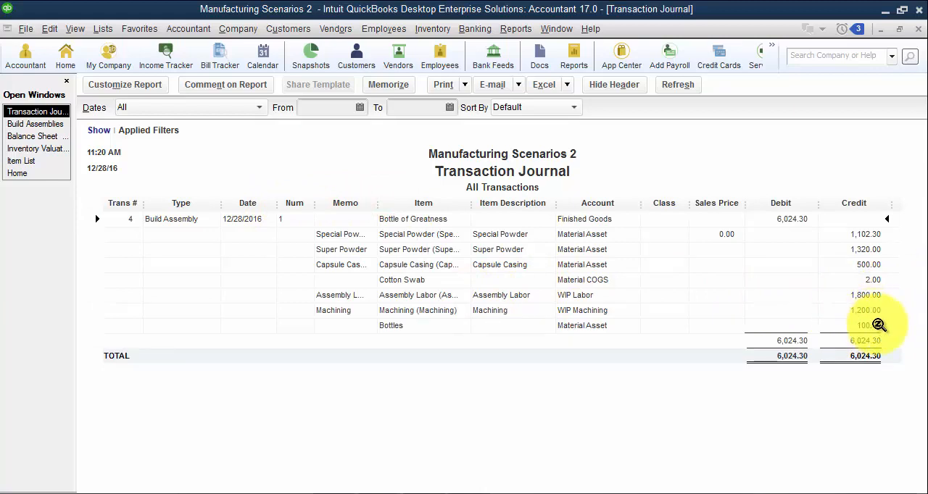
{"action": "left_click", "coordinate": [917, 31]}
{"action": "left_click", "coordinate": [499, 266]}
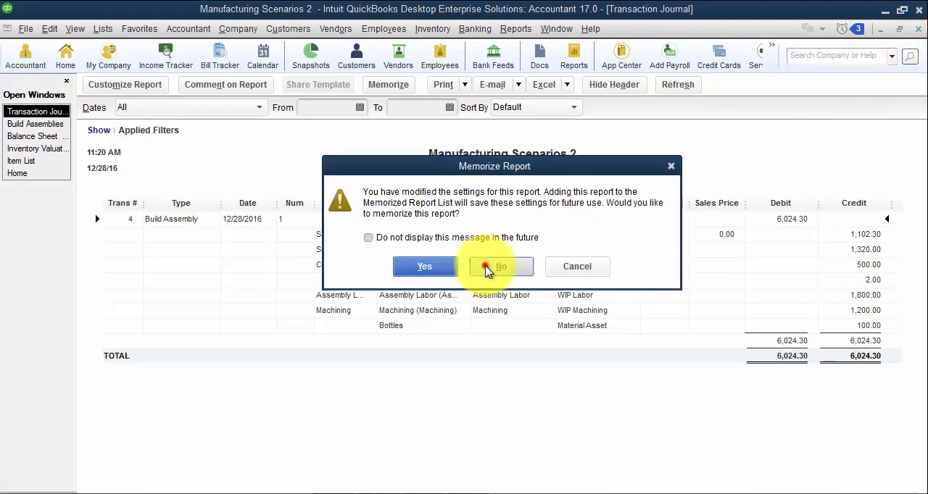
- Close the build form and review the asset section of the Balance Sheet and the Inventory Valuation Summary
{"action": "left_click", "coordinate": [918, 29]}
{"action": "left_click", "coordinate": [185, 216]}
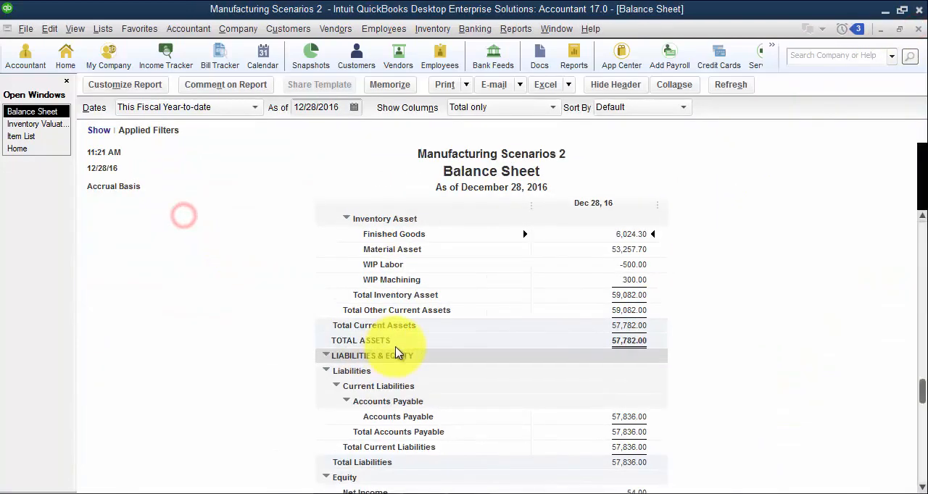
{"action": "scroll", "coordinate": [637, 241], "scroll_direction": "up", "scroll_amount": 2}
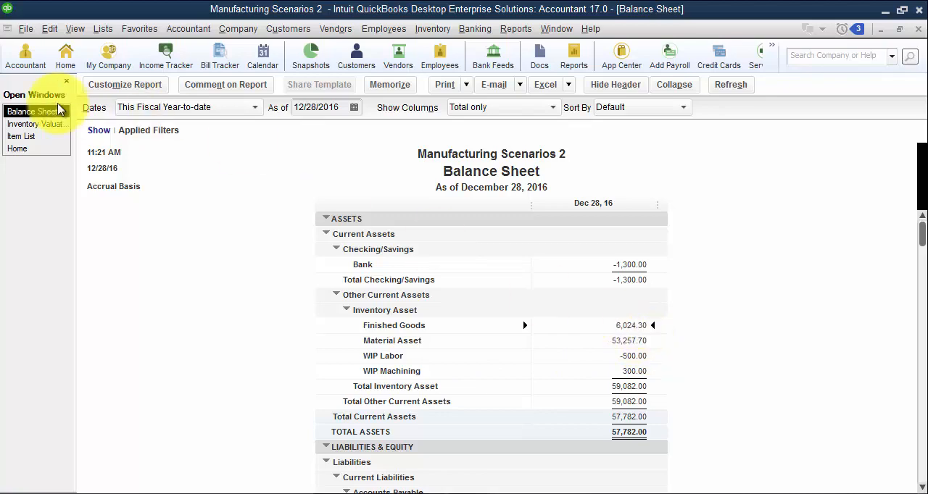
{"action": "left_click", "coordinate": [37, 124]}
{"action": "left_click", "coordinate": [182, 217]}
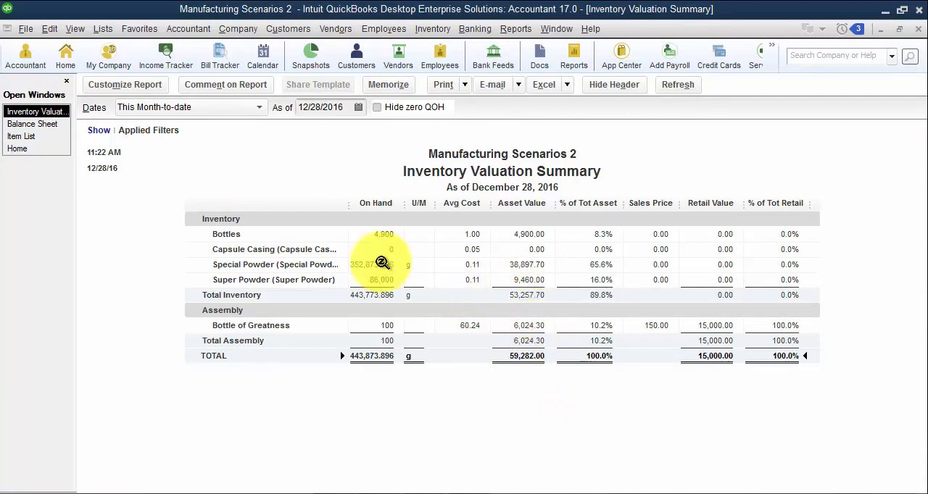
{"action": "left_click", "coordinate": [28, 124]}
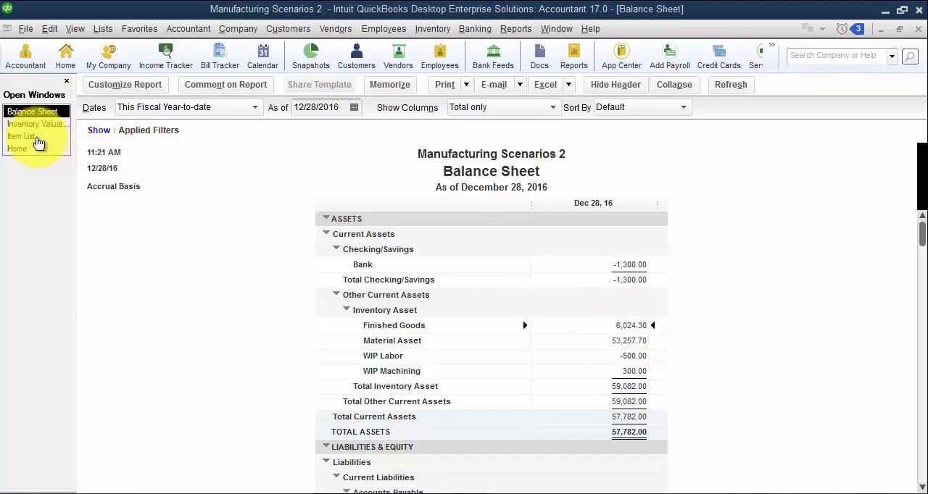
- Run the Profit & Loss Standard report, inspect the transactions behind Material COGS, and close both reports
{"action": "left_click", "coordinate": [515, 28]}
{"action": "left_click", "coordinate": [552, 185]}
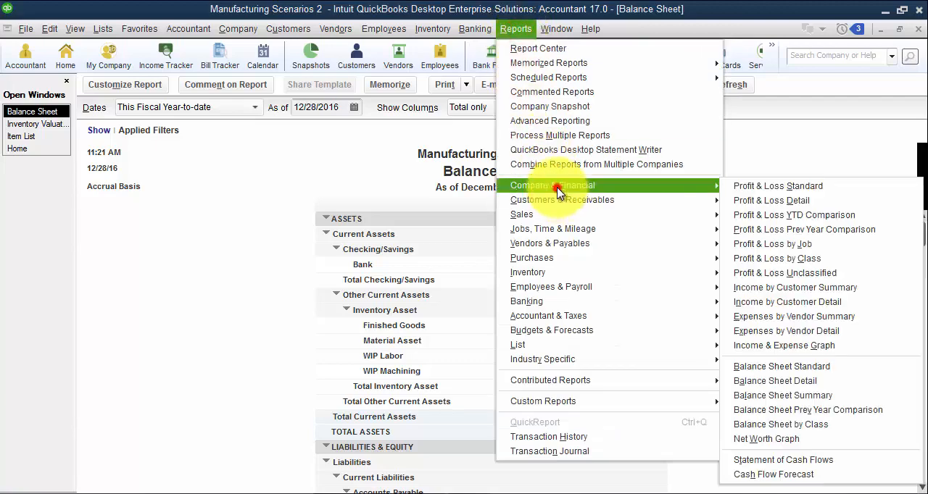
{"action": "left_click", "coordinate": [797, 186]}
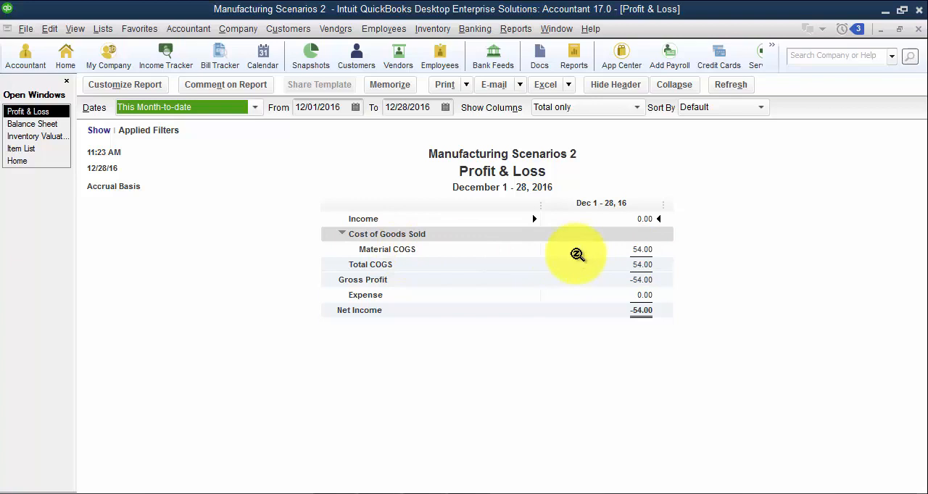
{"action": "double_click", "coordinate": [643, 251]}
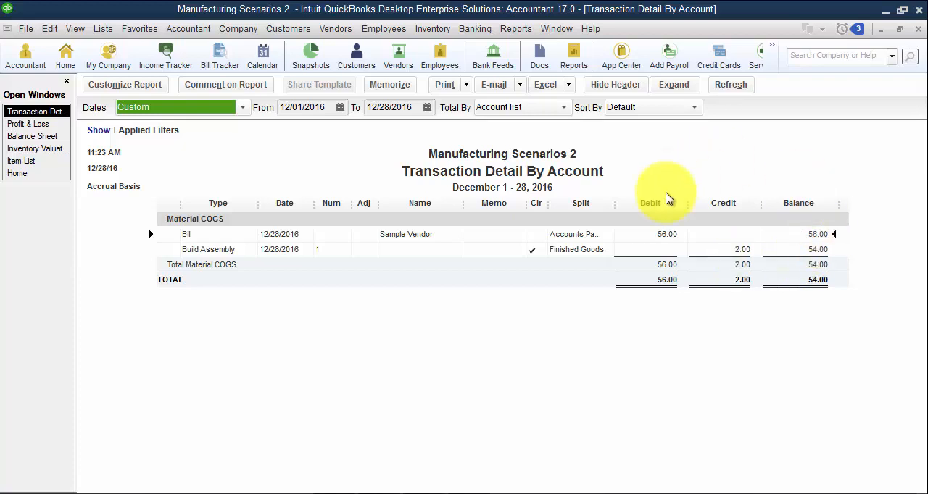
{"action": "left_click", "coordinate": [920, 30]}
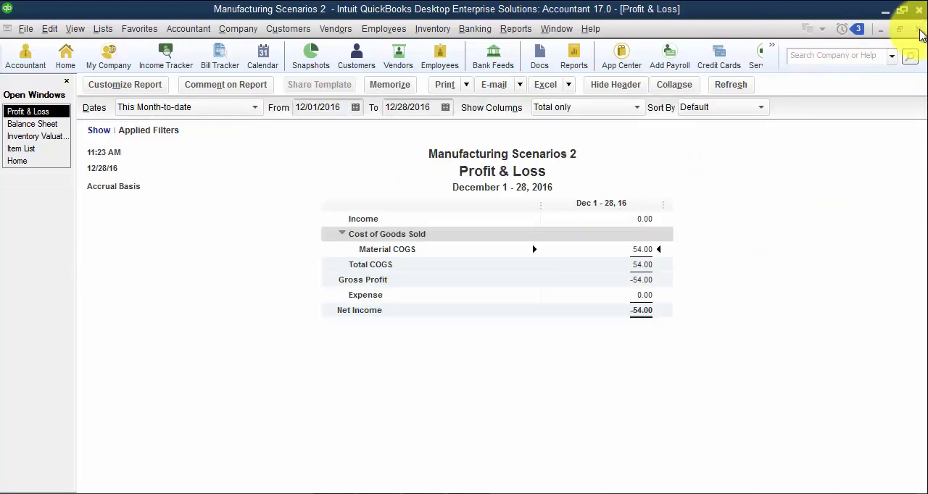
{"action": "left_click", "coordinate": [919, 30]}
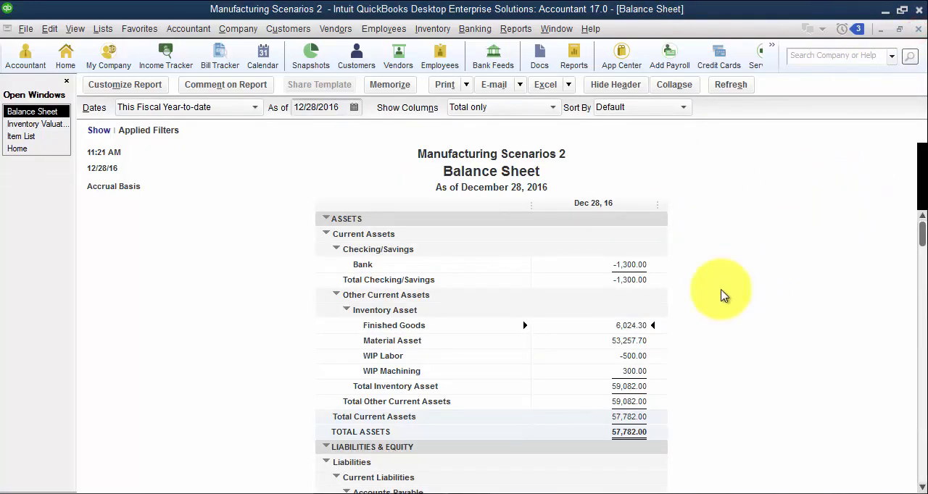
- Open the Bottle of Greatness item from the Item List for editing and switch the display to the left icon bar
{"action": "left_click", "coordinate": [20, 136]}
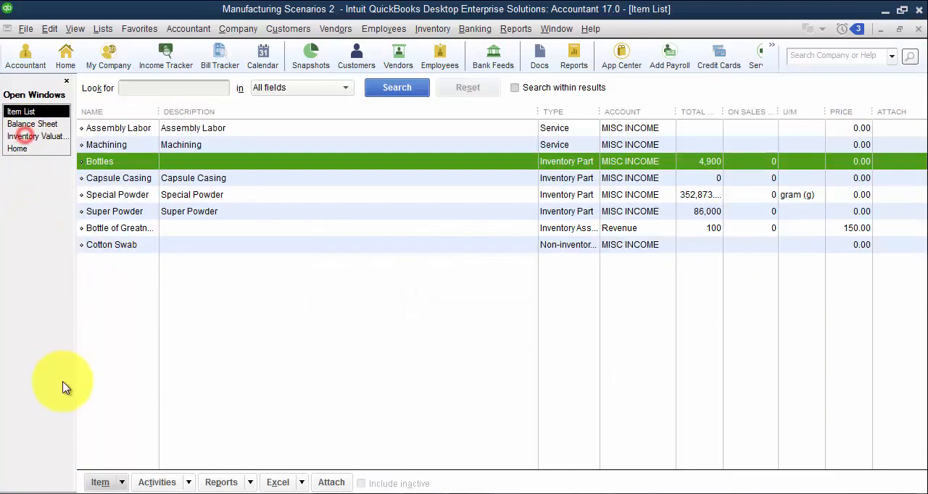
{"action": "double_click", "coordinate": [113, 228]}
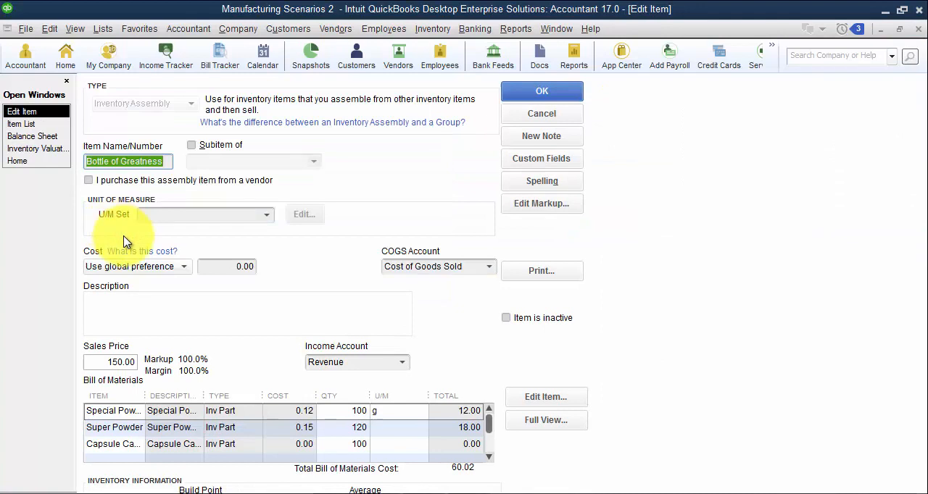
{"action": "left_click", "coordinate": [72, 28]}
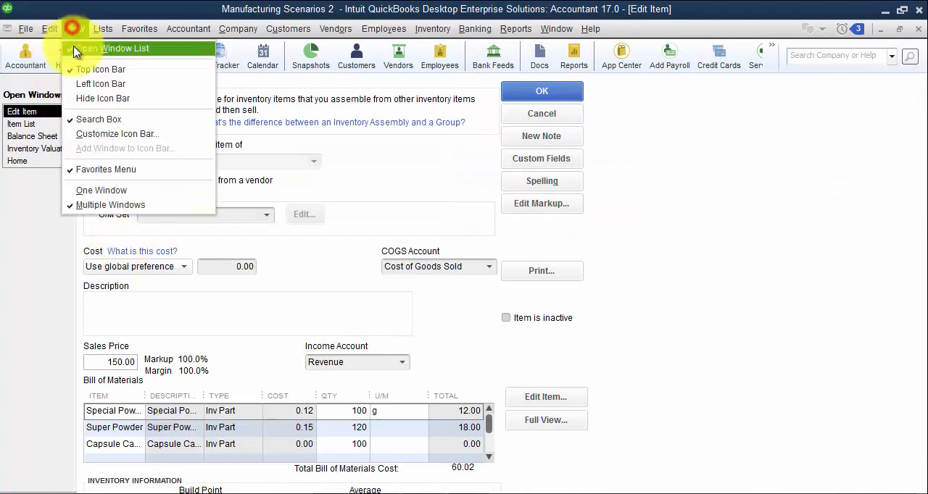
{"action": "left_click", "coordinate": [89, 84]}
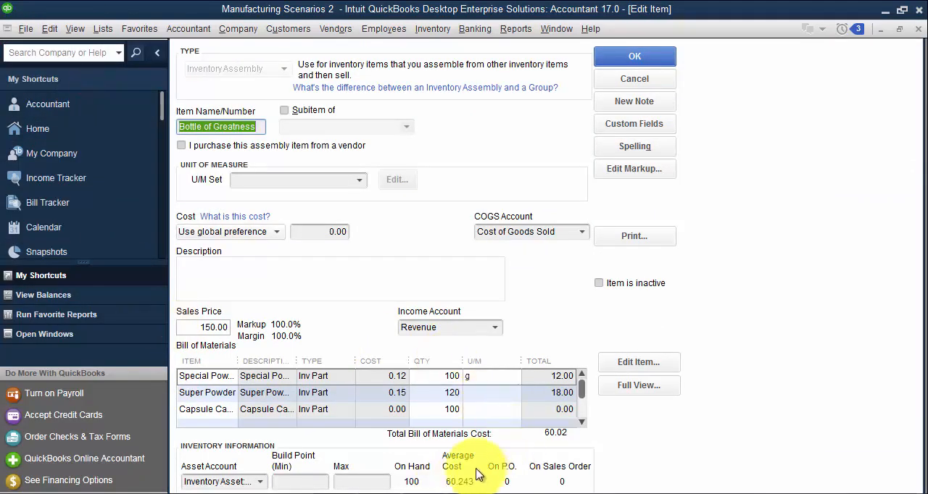